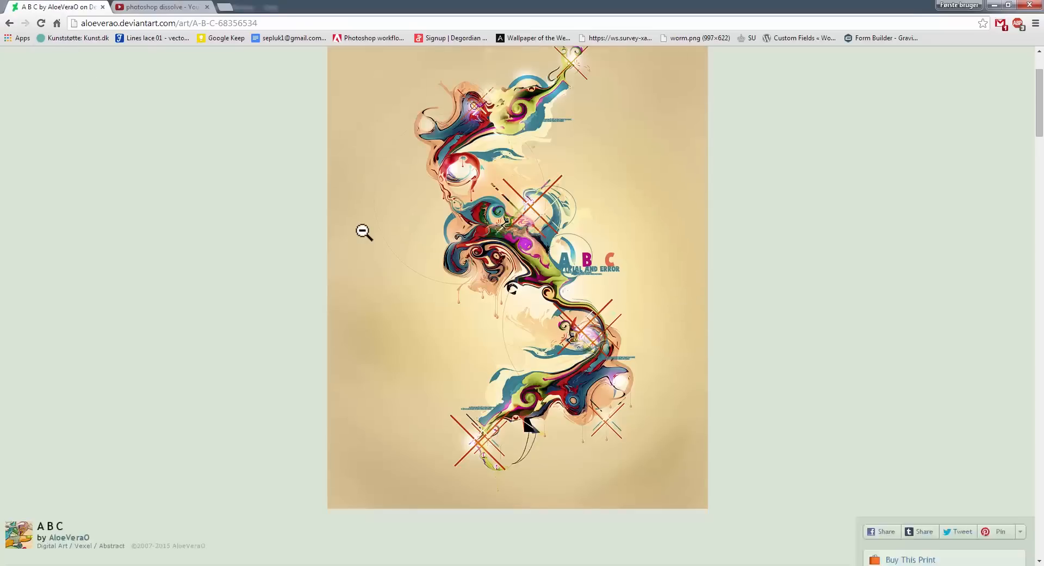
scroll(169, 410, "down", 1)
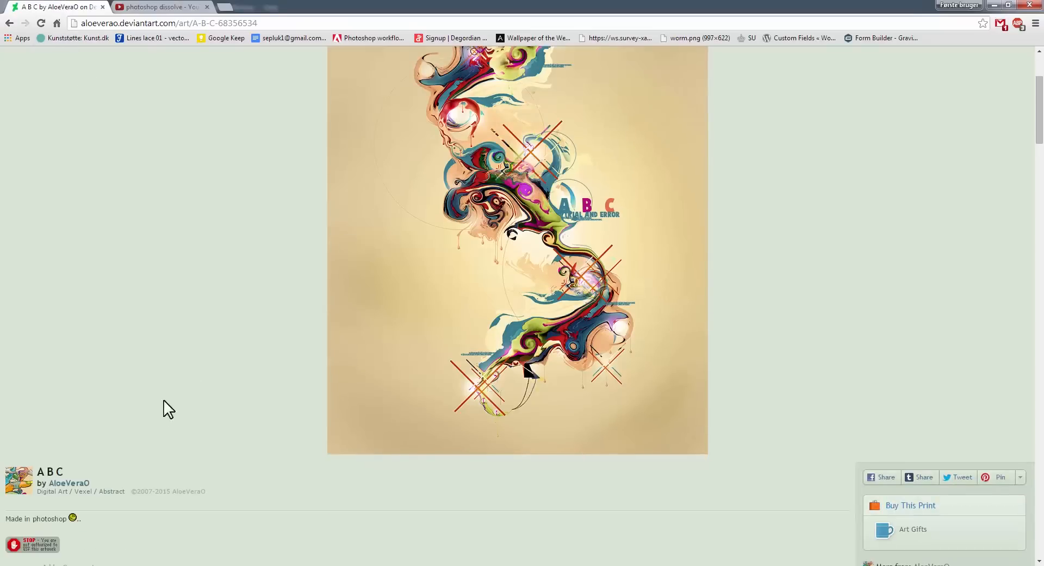
scroll(546, 211, "up", 2)
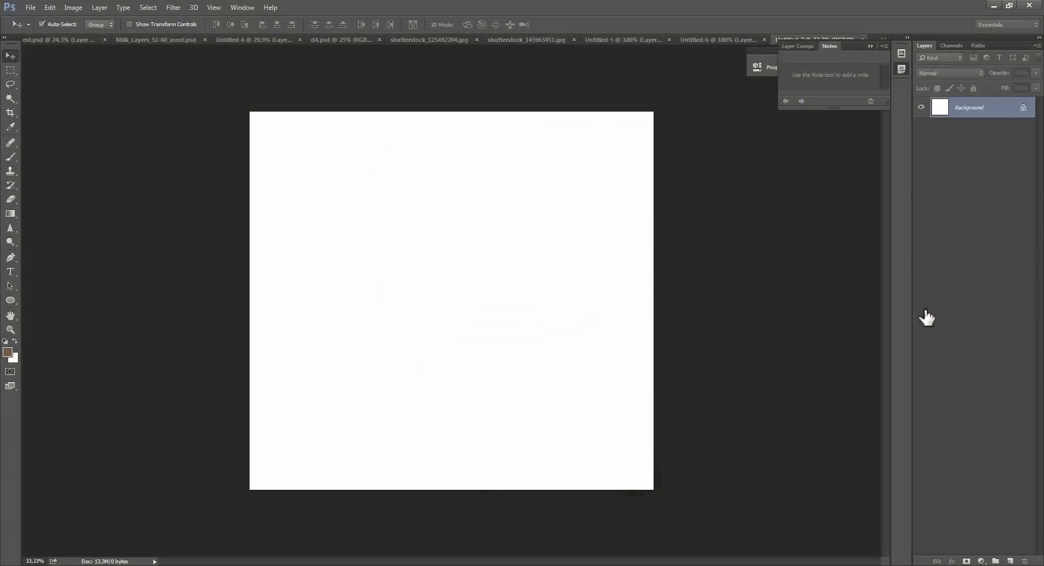
Paste the cut-out woman as a new layer and extend the canvas on all sides, leaving her at its lower right.
key("ctrl+v")
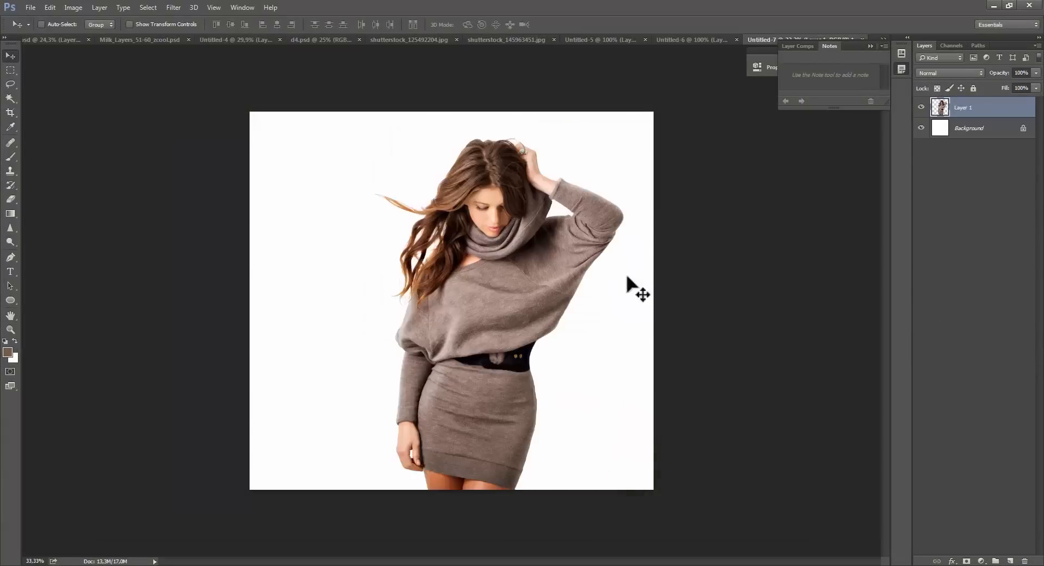
left_click_drag(485, 279, 496, 279)
key("c")
scroll(344, 264, "down", 4)
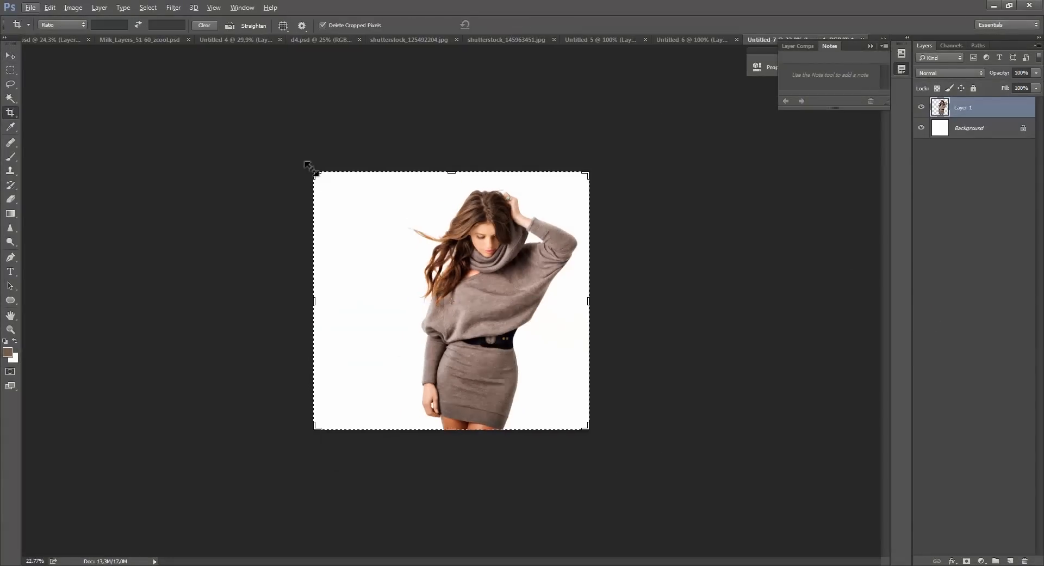
left_click_drag(310, 168, 191, 112)
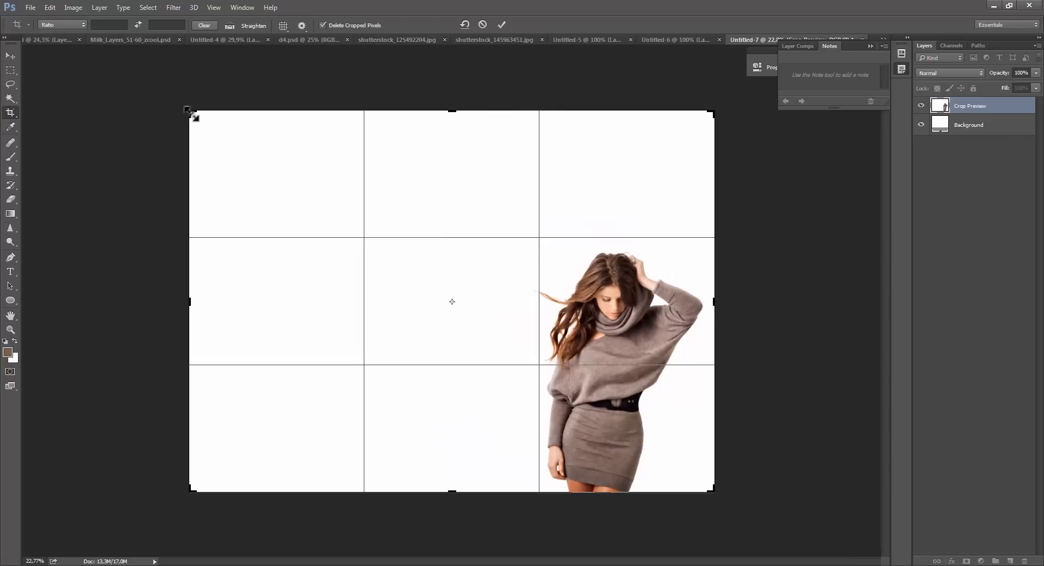
key("m")
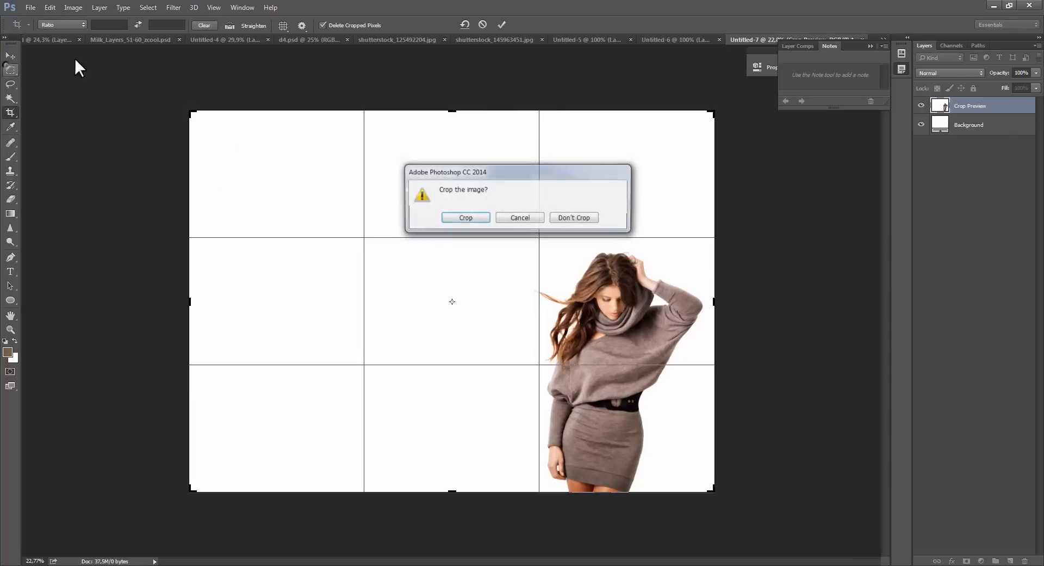
left_click(464, 219)
Copy the milk_57 splash from Milk_Layers_51-60_zcool.psd and paste it into Untitled-7.
left_click(134, 42)
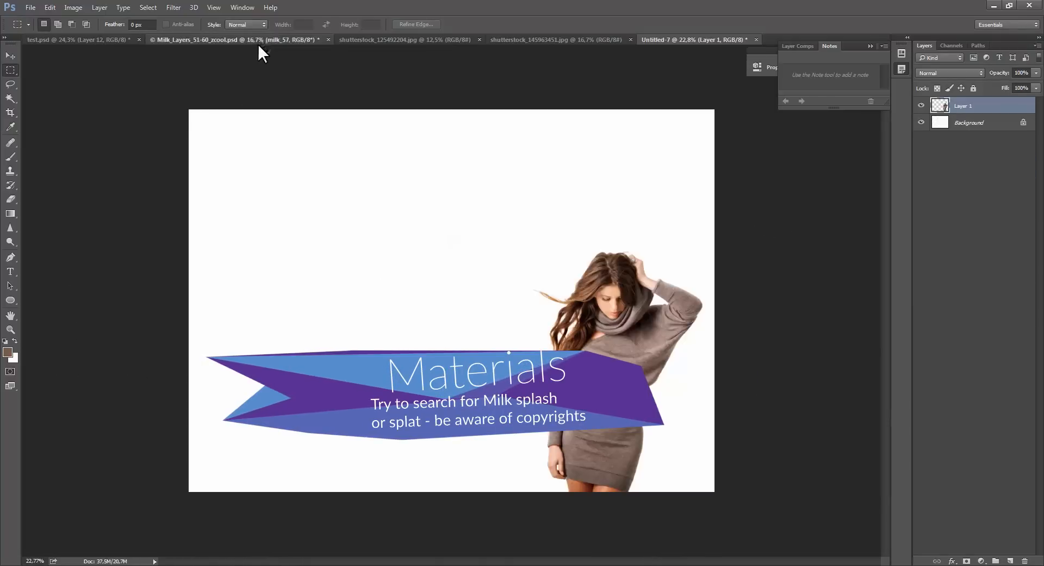
left_click(259, 44)
key("ctrl+a")
key("ctrl+c")
left_click(661, 41)
key("ctrl+v")
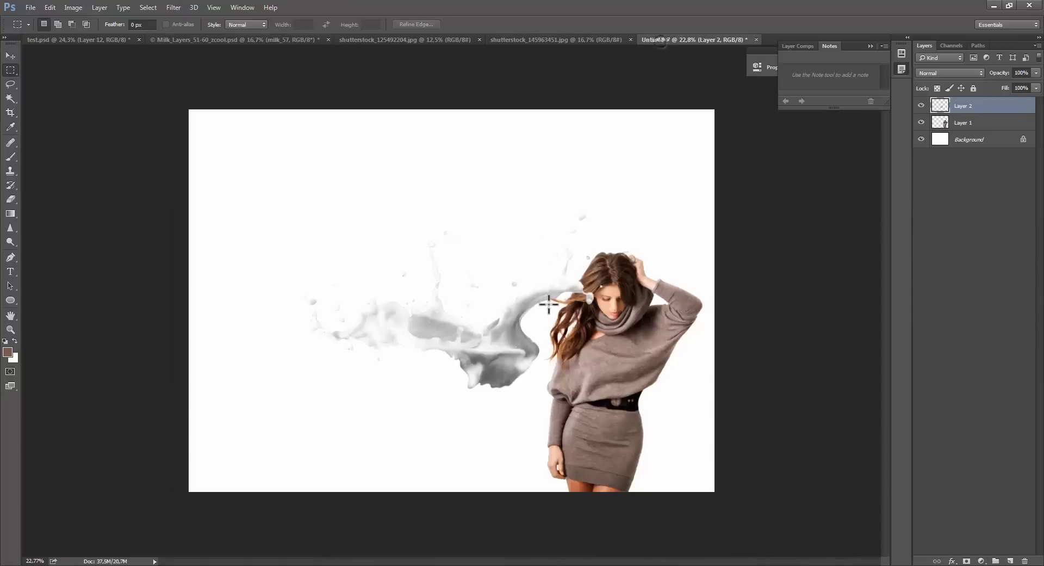
Rotate the pasted milk splash to stand upright and position it along the woman's hair and arm.
key("v")
left_click_drag(531, 315, 567, 365)
key("ctrl+t")
left_click_drag(766, 302, 520, 200)
left_click_drag(566, 352, 566, 306)
key("Return")
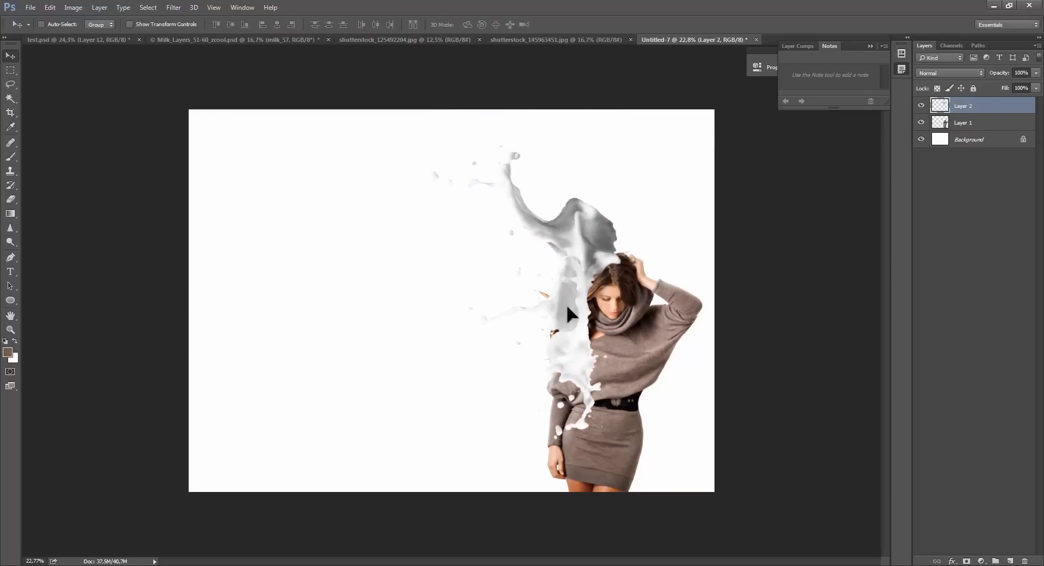
Show the milk_58 splash in Milk_Layers_51-60_zcool.psd and copy it into Untitled-7.
left_click(578, 41)
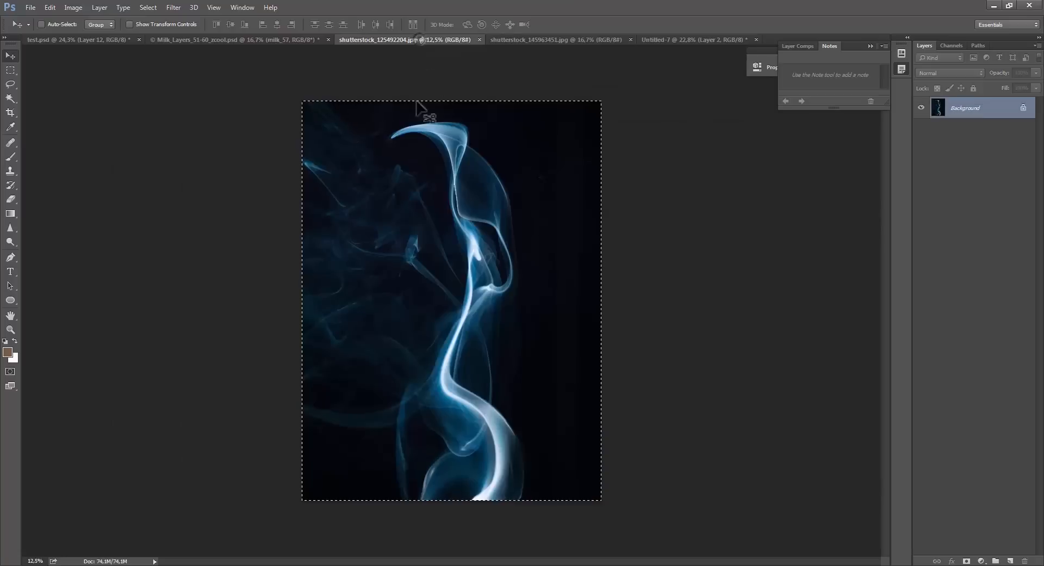
left_click(237, 40)
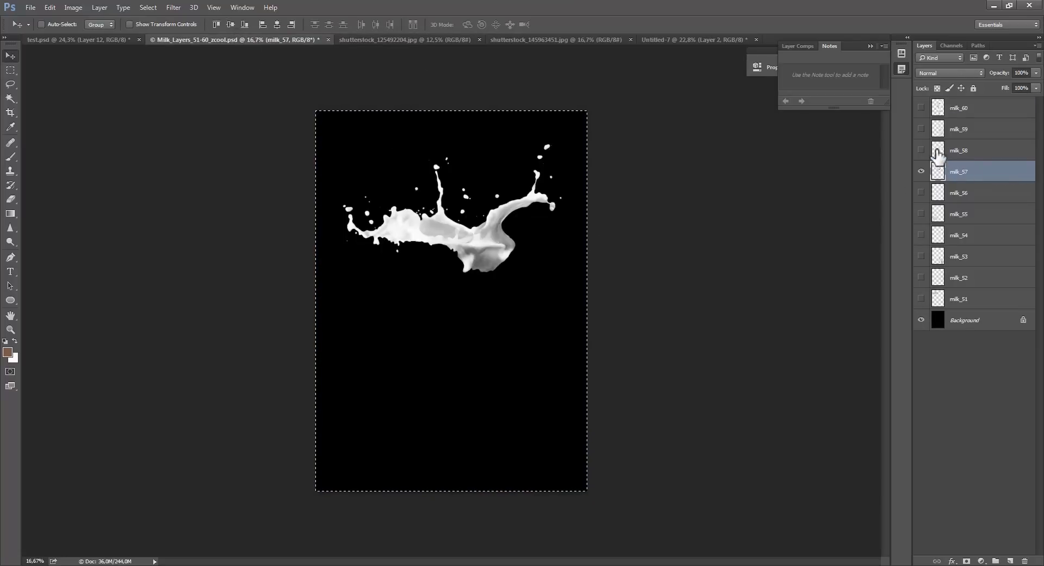
left_click(921, 150)
left_click(944, 150)
key("ctrl+c")
left_click(686, 42)
key("ctrl+v")
Scale the milk_58 splash to about 52% and place it across the woman's upper body.
left_click_drag(608, 327, 711, 336)
key("ctrl+t")
key("ctrl+0")
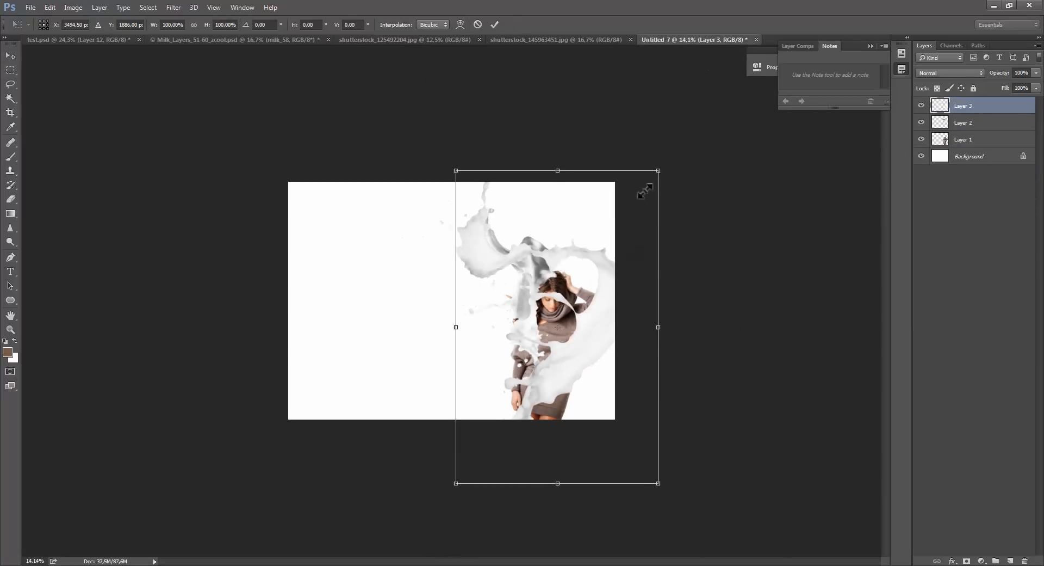
left_click_drag(645, 191, 544, 338)
left_click_drag(512, 410, 577, 327)
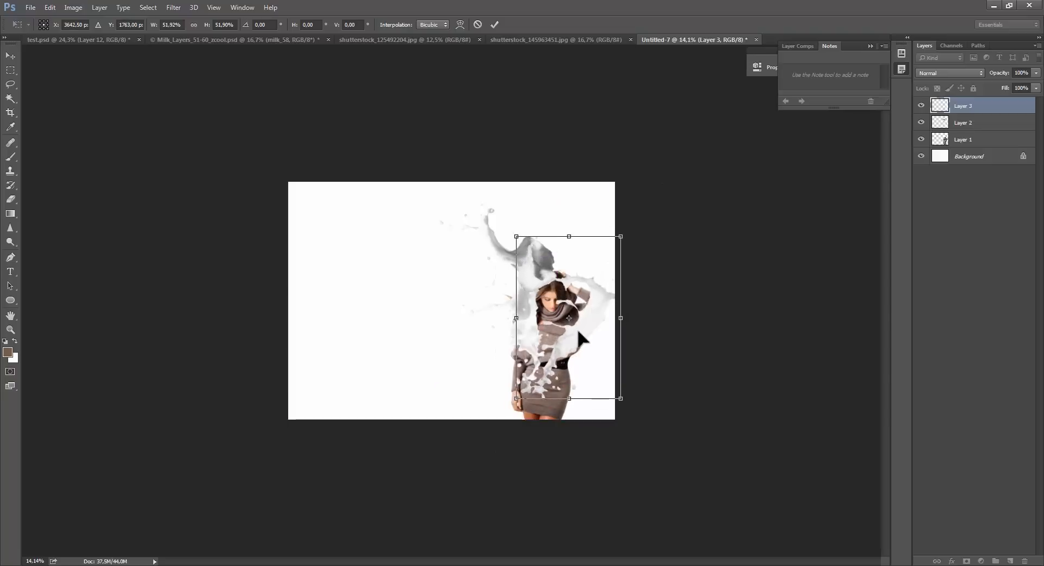
key("Return")
Hide milk_58 and milk_57 in the milk file, show milk_55 and milk_54, and copy the milk_54 splash into Untitled-7.
left_click(417, 39)
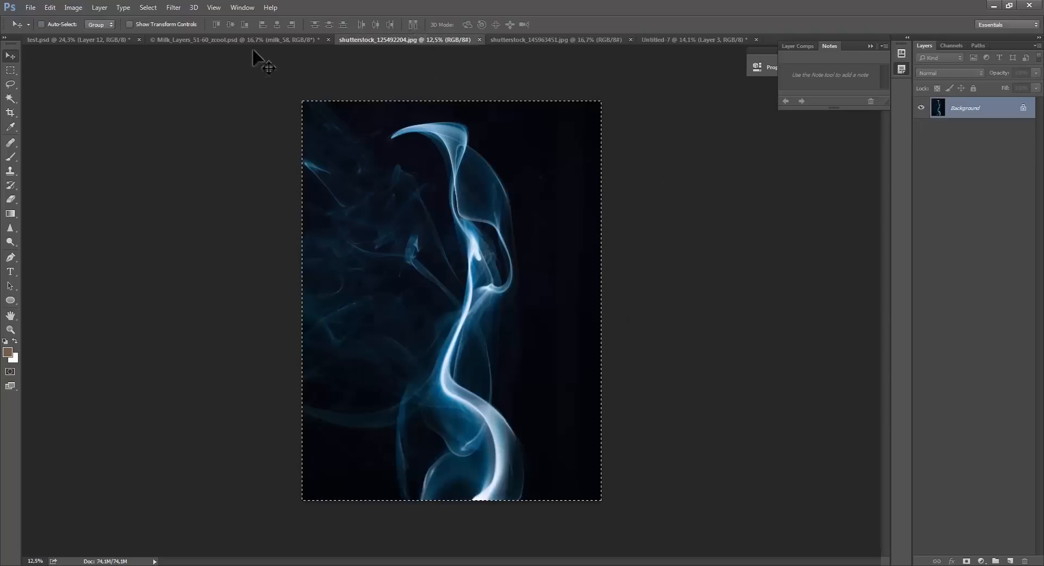
left_click_drag(264, 59, 416, 209)
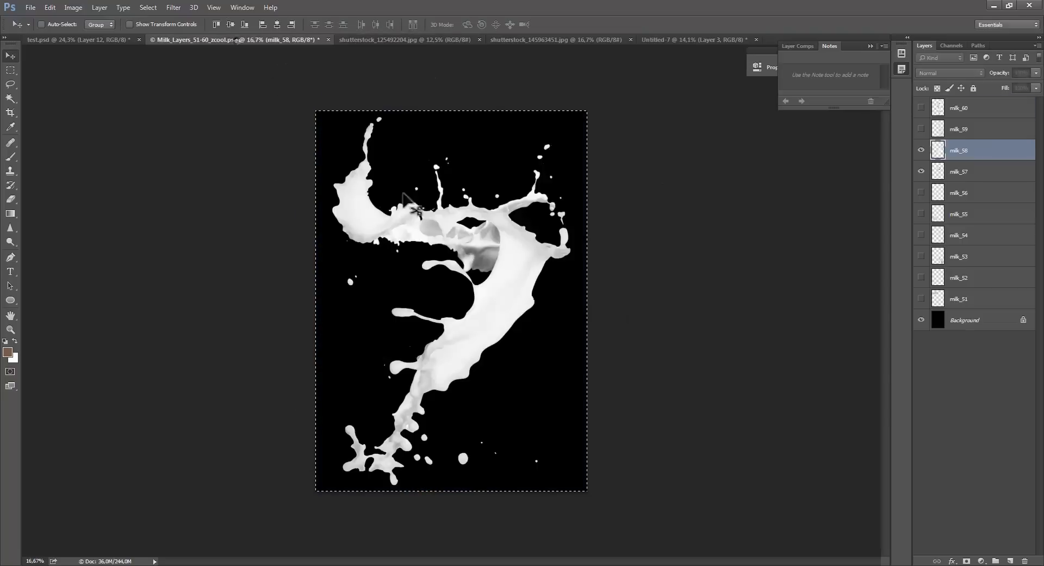
left_click(921, 150)
left_click(920, 214)
left_click(921, 235)
left_click(944, 239)
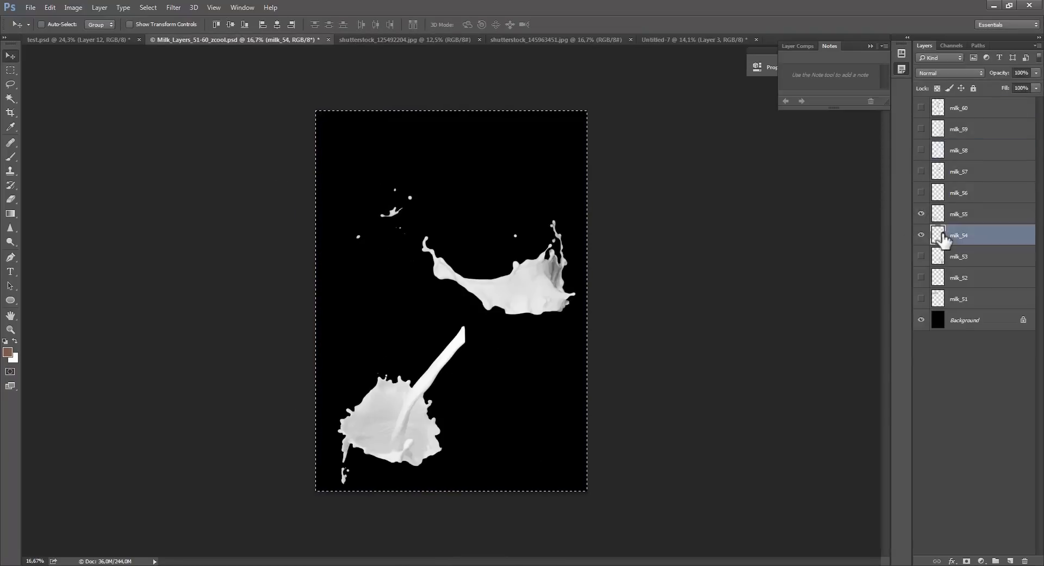
left_click(691, 40)
key("ctrl+v")
Rotate the milk_54 splash and move it beside the woman's skirt at the lower edge of the canvas.
key("ctrl+t")
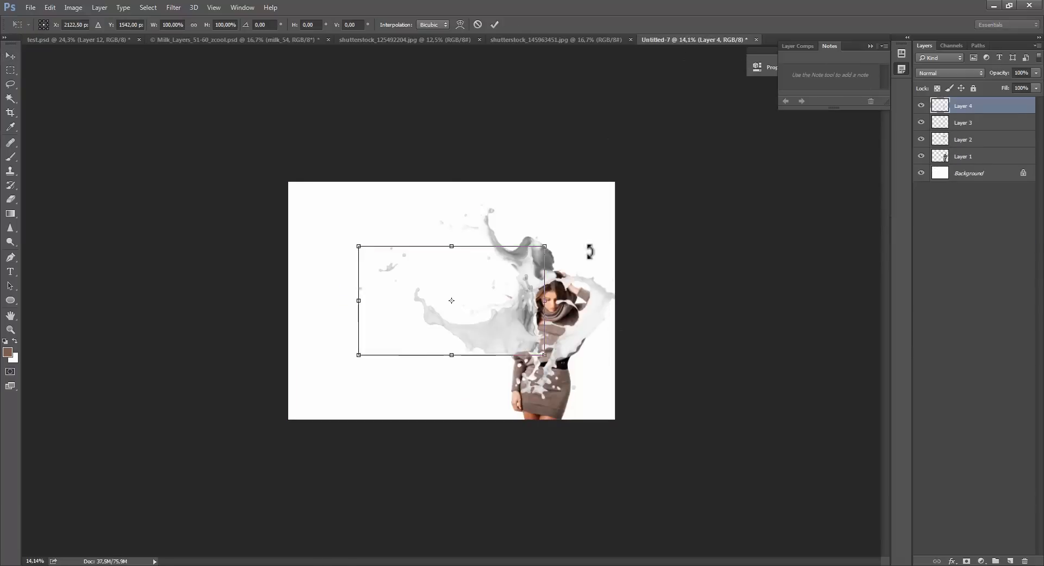
left_click_drag(593, 247, 338, 183)
key("Return")
key("ctrl+1")
scroll(443, 337, "down", 5)
left_click_drag(515, 429, 520, 389)
Scale the milk_54 splash to about 66.5% and fit it over the side of the woman's skirt and her lowered hand.
scroll(520, 389, "down", 2)
key("ctrl+t")
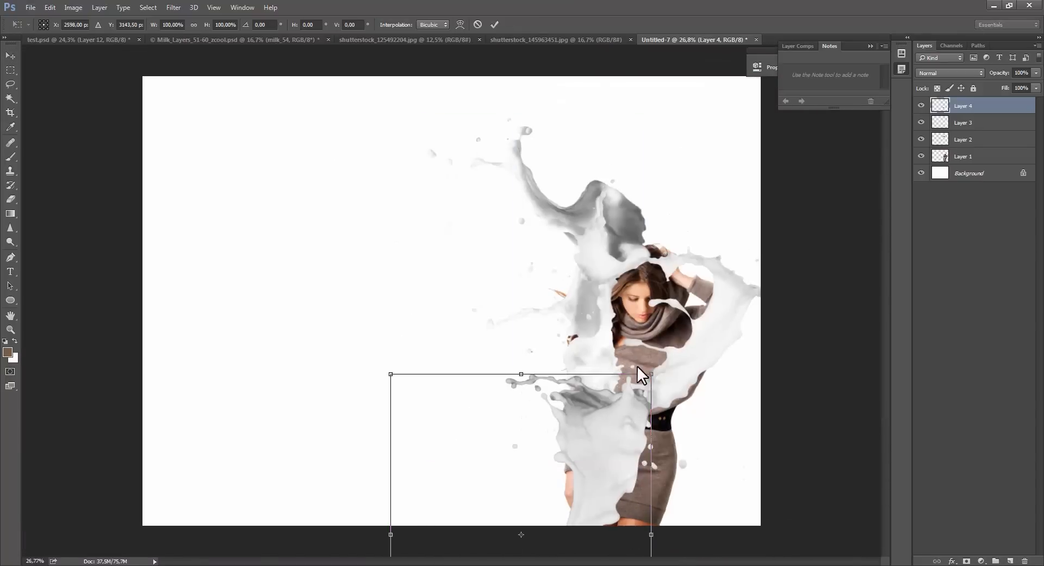
left_click_drag(648, 373, 563, 479)
left_click_drag(495, 516, 551, 437)
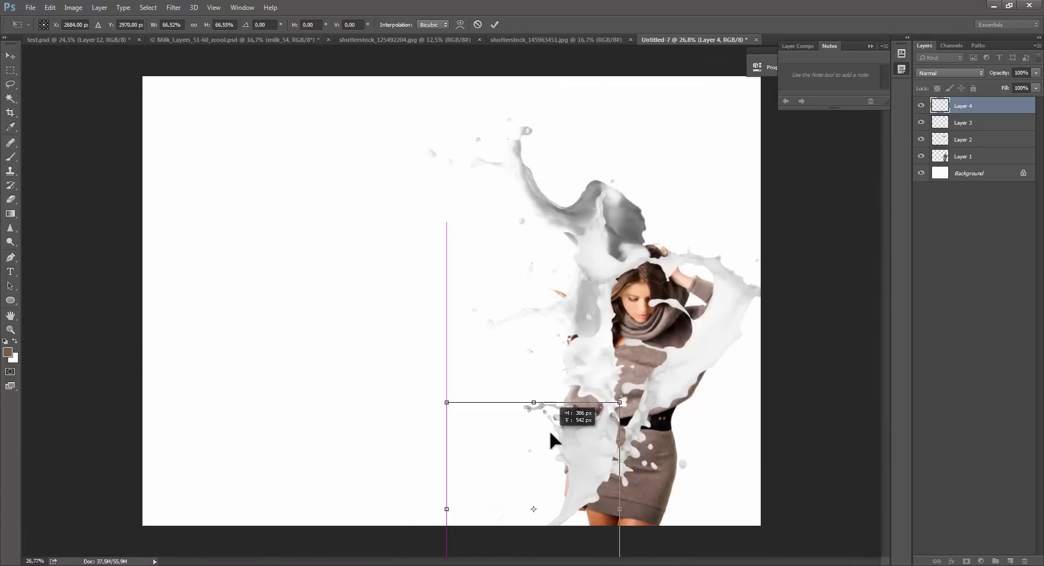
key("Return")
Scale the Layer 3 splash to about 71%, rotate it and position it along the woman's raised arm.
left_click(963, 123)
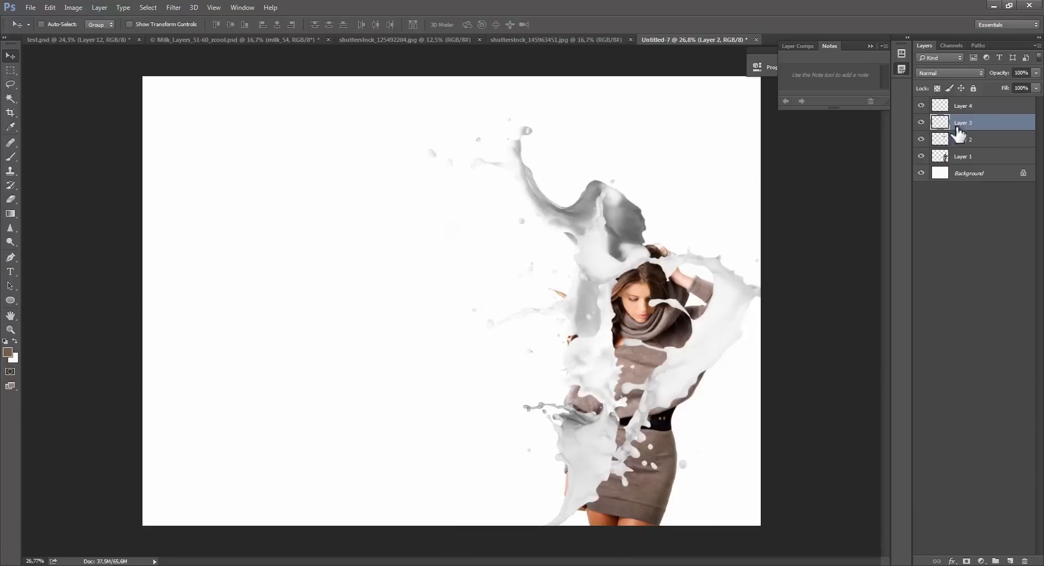
key("ctrl+t")
left_click_drag(577, 181, 666, 247)
left_click_drag(671, 321, 660, 229)
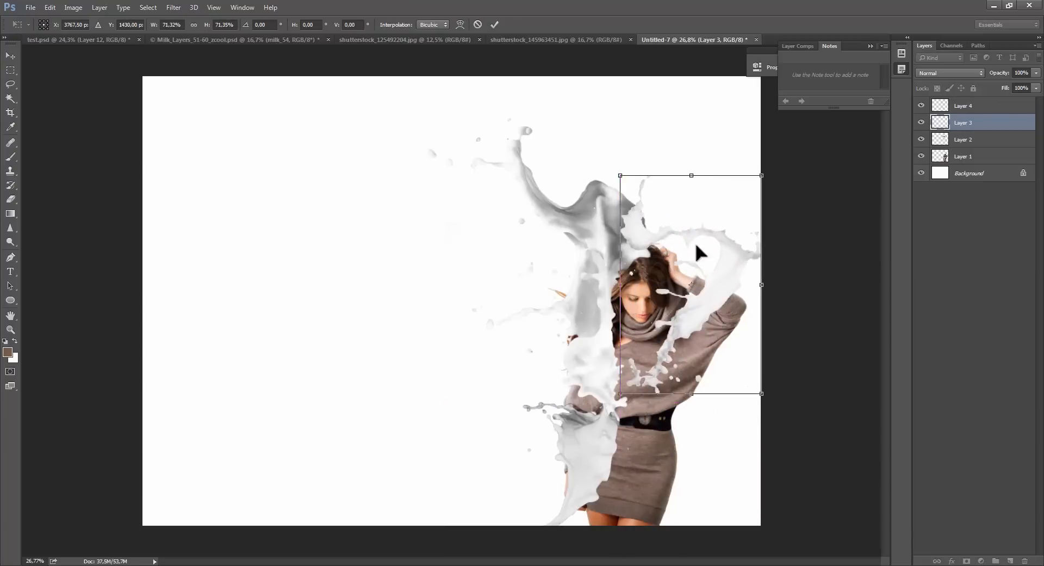
left_click_drag(802, 313, 626, 453)
left_click_drag(669, 282, 703, 283)
key("Return")
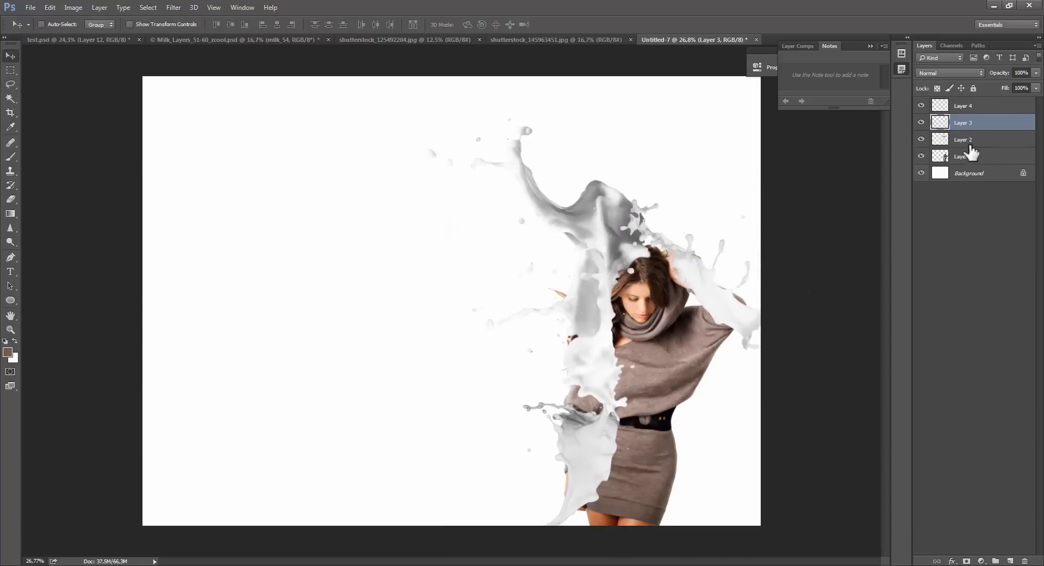
Scale the Layer 2 splash to about 46% and position it over the woman's hair and shoulder.
left_click(970, 143)
mouse_move(712, 217)
left_mouse_down()
mouse_move(720, 242)
mouse_move(707, 227)
left_mouse_up()
key("ctrl+t")
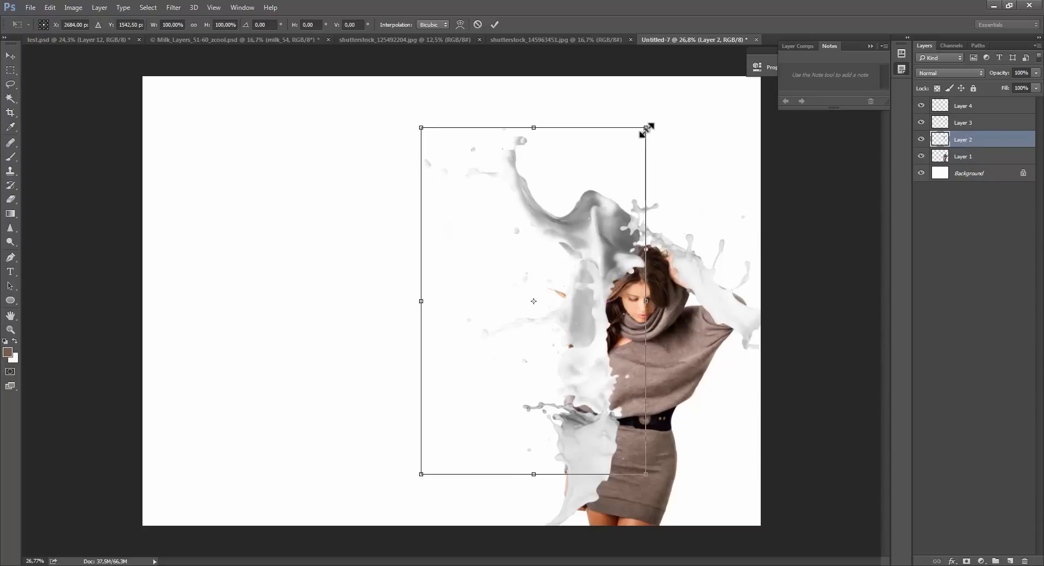
left_click_drag(647, 130, 541, 310)
left_click_drag(494, 369, 584, 324)
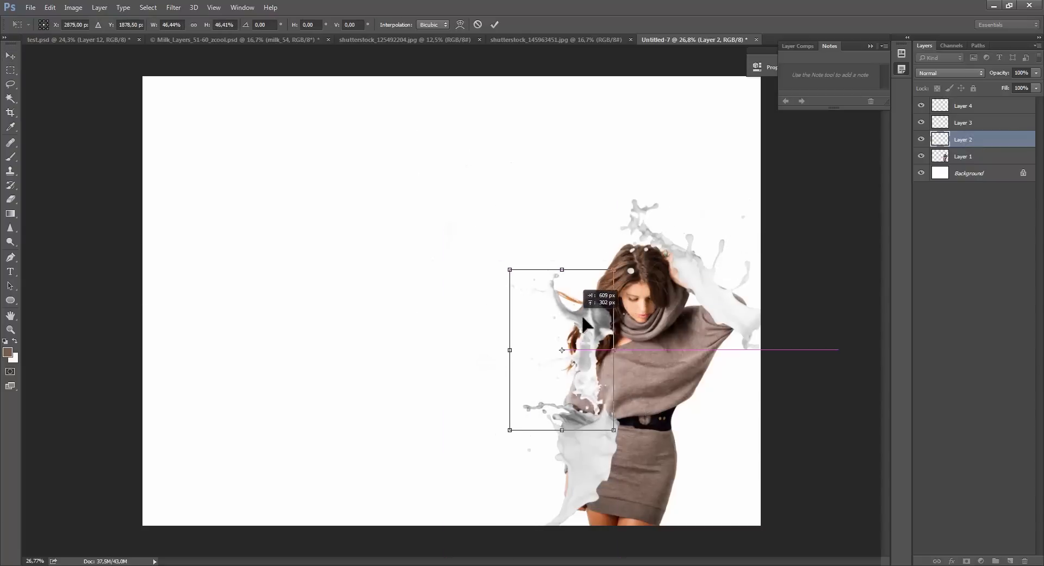
key("Return")
Show milk_58 again in the milk file and copy that splash into Untitled-7 above Layer 2.
left_click(545, 41)
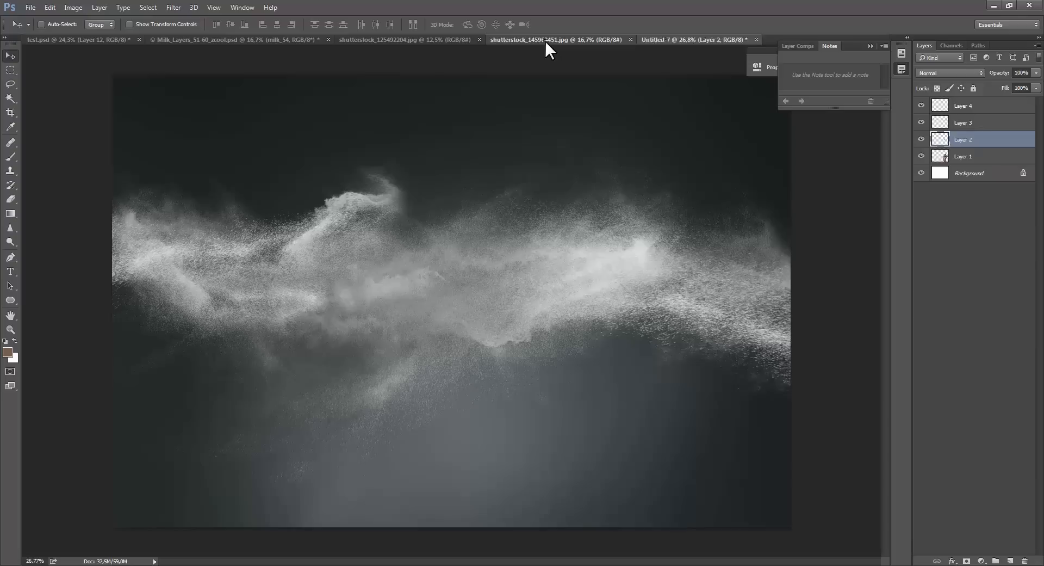
left_click(403, 38)
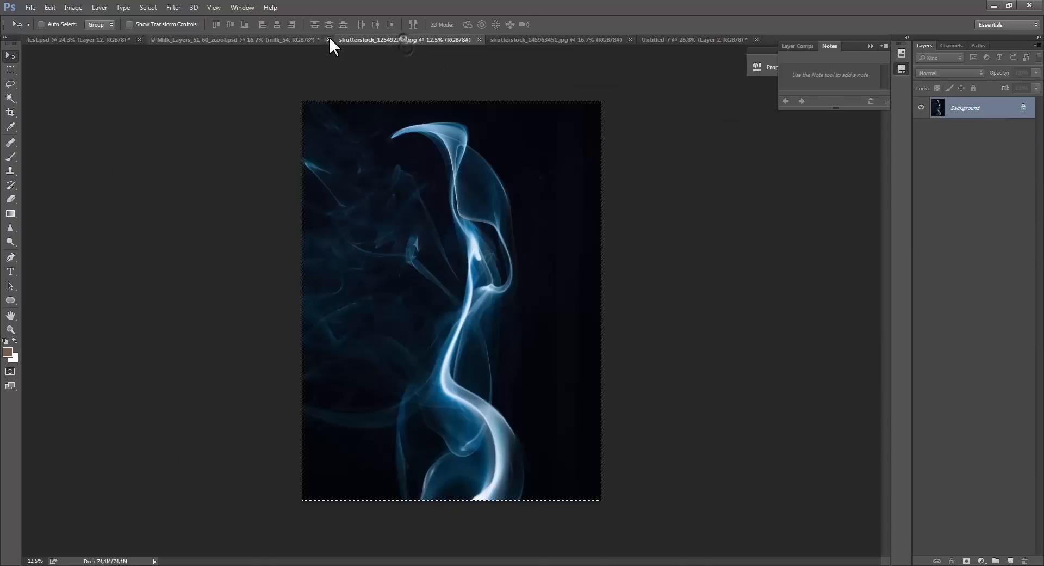
left_click(273, 39)
left_click(920, 158)
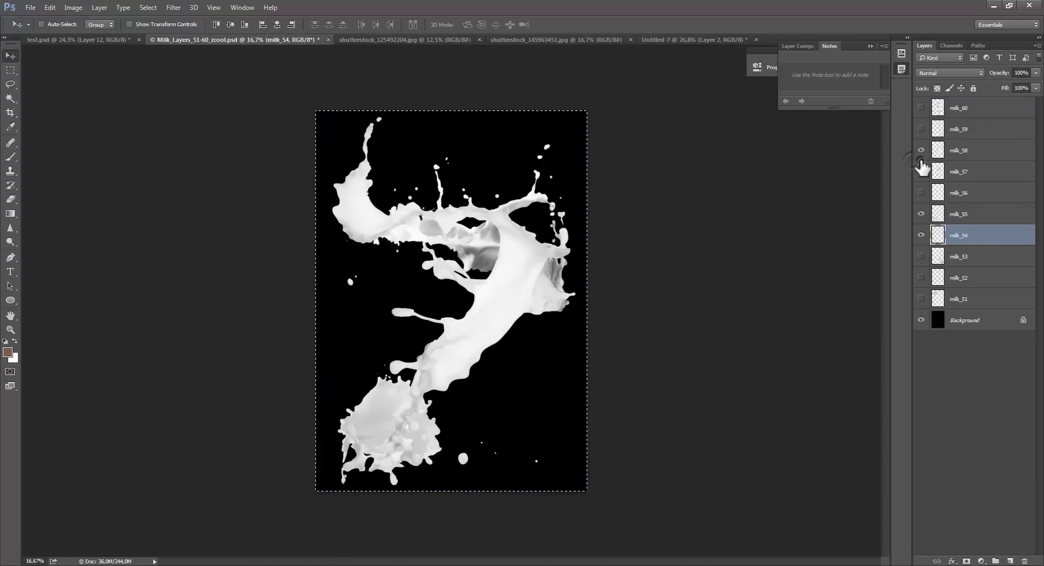
left_click_drag(945, 158, 522, 308)
Shrink the newly pasted milk_58 splash and position it over the top of the woman's head and hair.
key("ctrl+t")
left_click_drag(642, 75, 457, 363)
left_click_drag(385, 443, 664, 210)
left_click_drag(783, 115, 675, 255)
left_click_drag(635, 288, 629, 223)
left_click_drag(713, 66, 664, 209)
left_click_drag(619, 265, 645, 231)
key("Return")
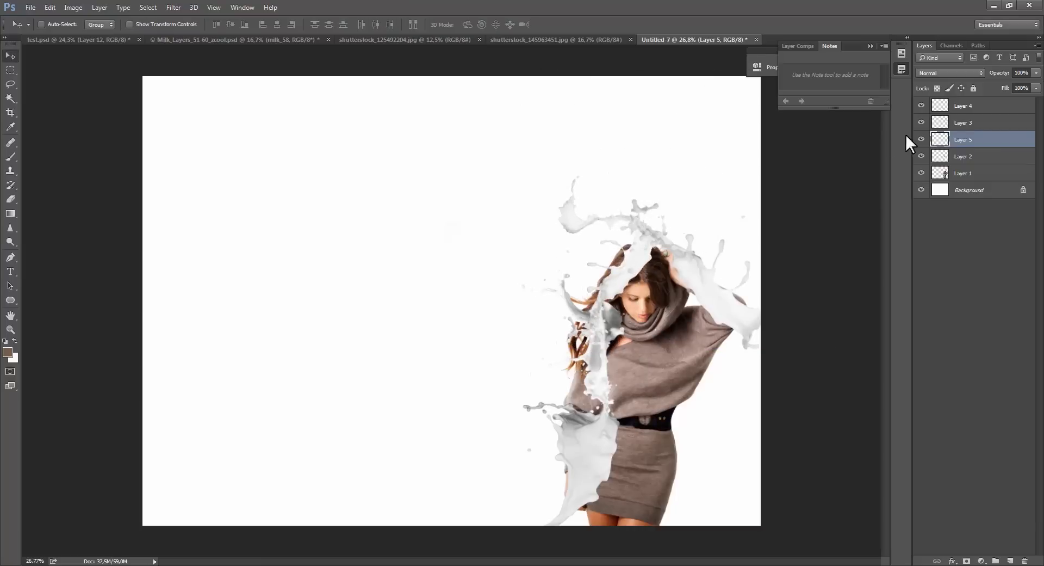
Select all four milk splash layers, from Layer 2 up to Layer 4.
left_click(964, 152)
left_click(964, 109, "shift")
right_click(964, 110)
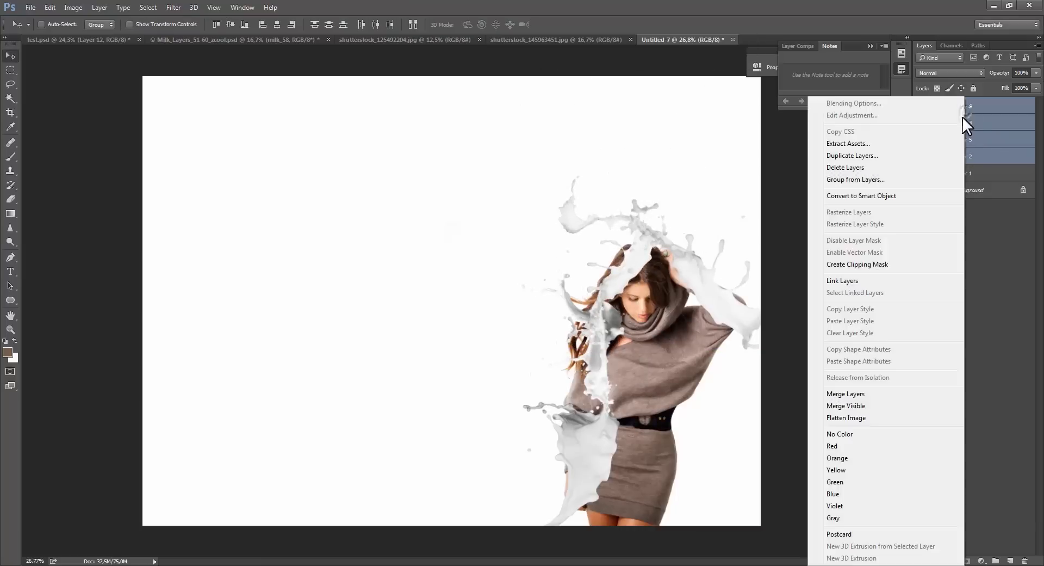
left_click(888, 145)
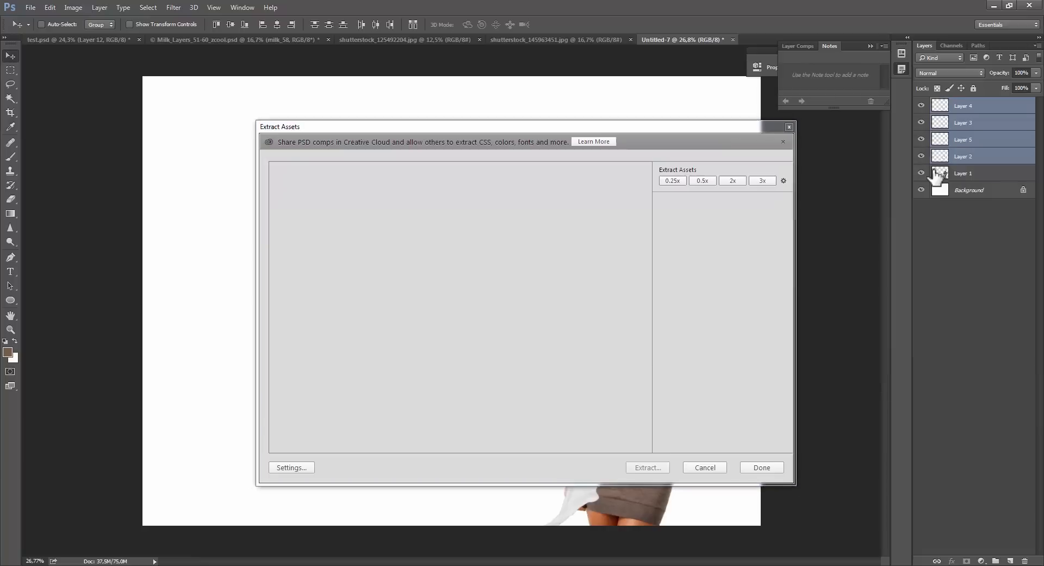
left_click(792, 125)
Try to duplicate the four selected milk layers within Untitled-7.
right_click(966, 129)
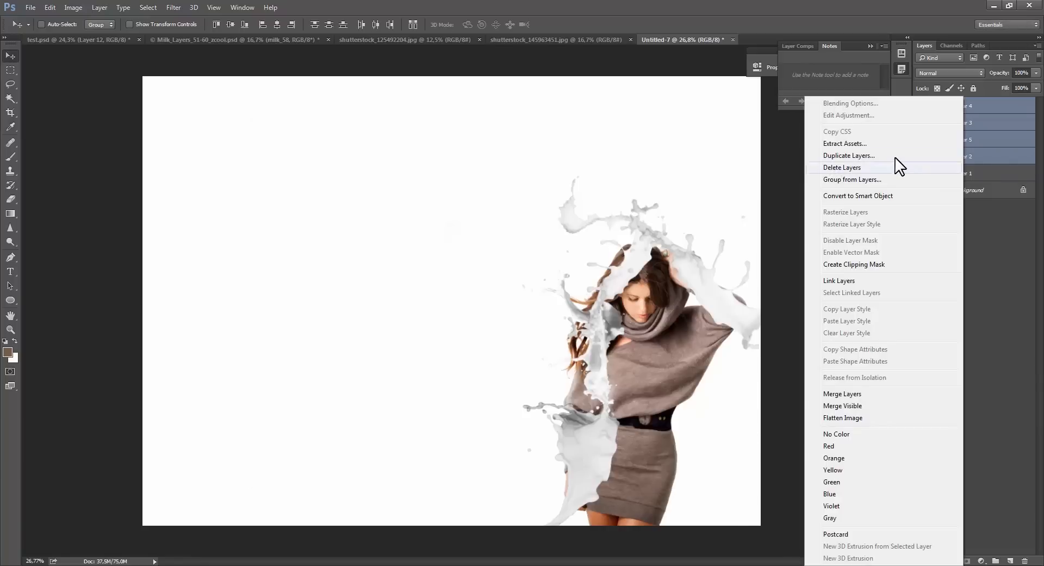
left_click(885, 157)
left_click(530, 220)
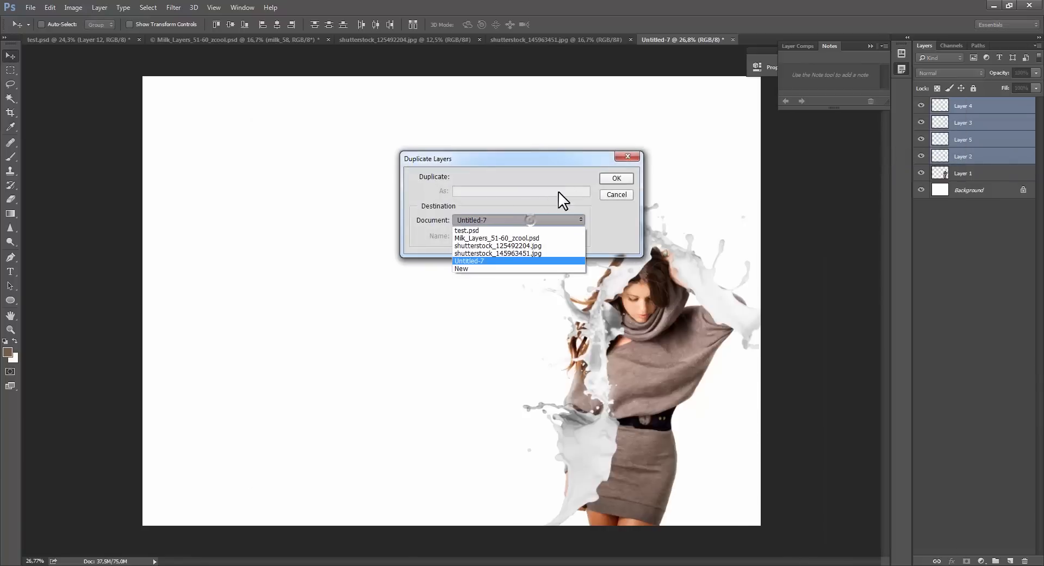
left_click(624, 176)
left_click(624, 178)
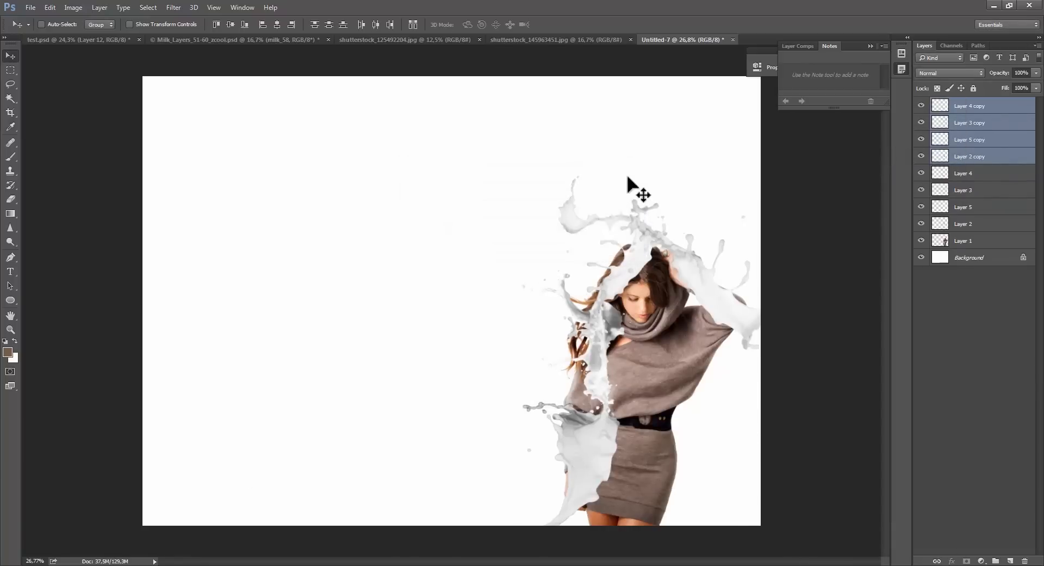
Undo the in-document copies and duplicate the four milk splash layers into a new document.
right_click(984, 141)
left_click(907, 157)
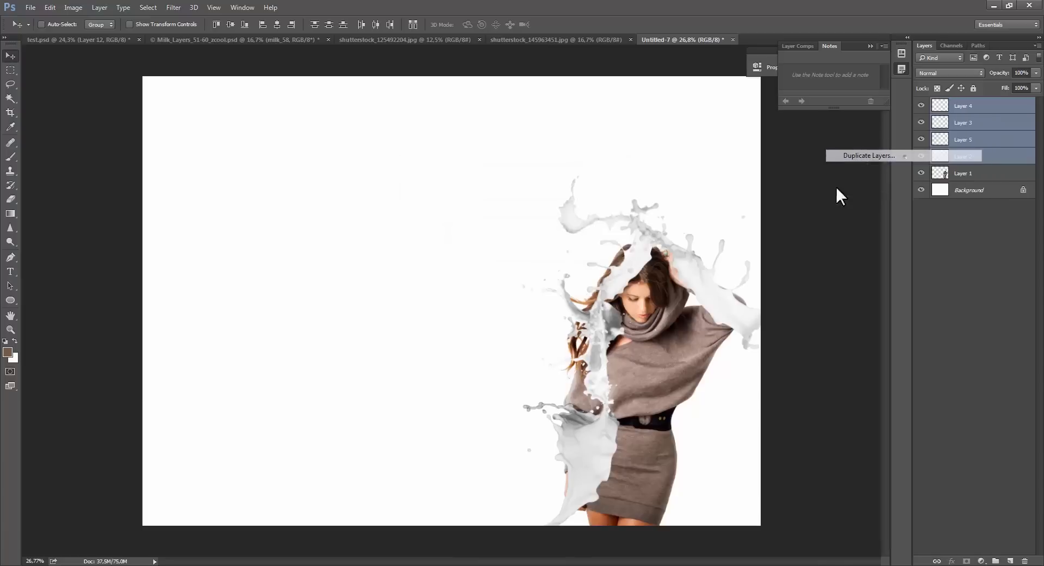
left_click(580, 220)
left_click(556, 268)
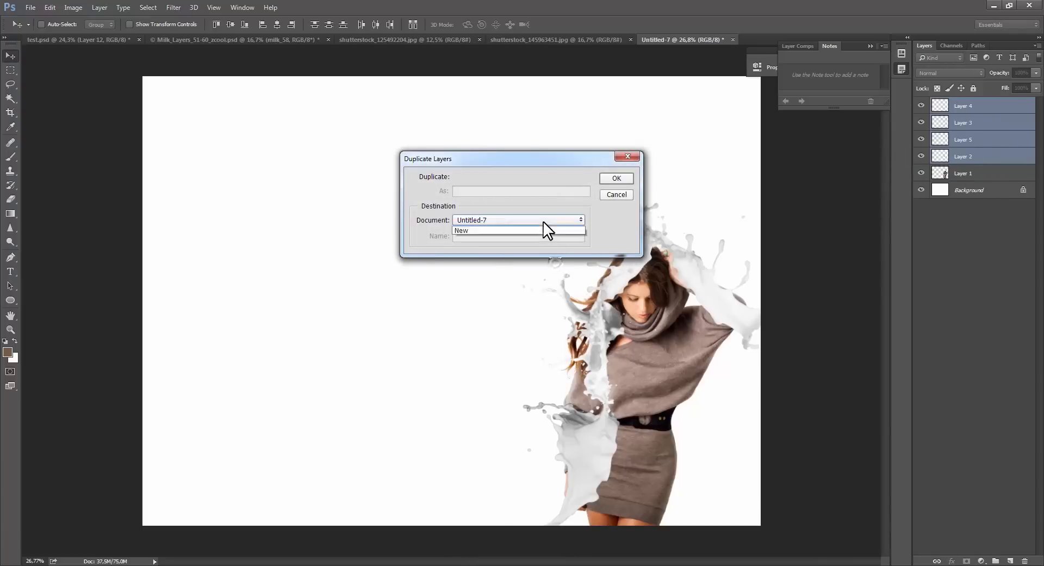
left_click(547, 220)
left_click(536, 272)
left_click(603, 178)
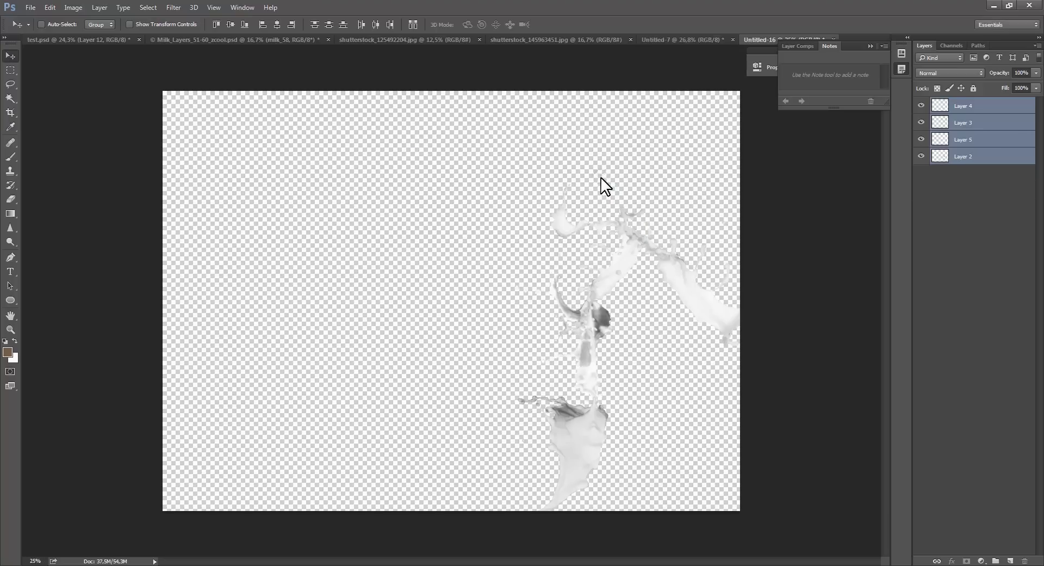
Save the new milk document as a Photoshop file named d1 in the displace\tut folder.
key("ctrl+s")
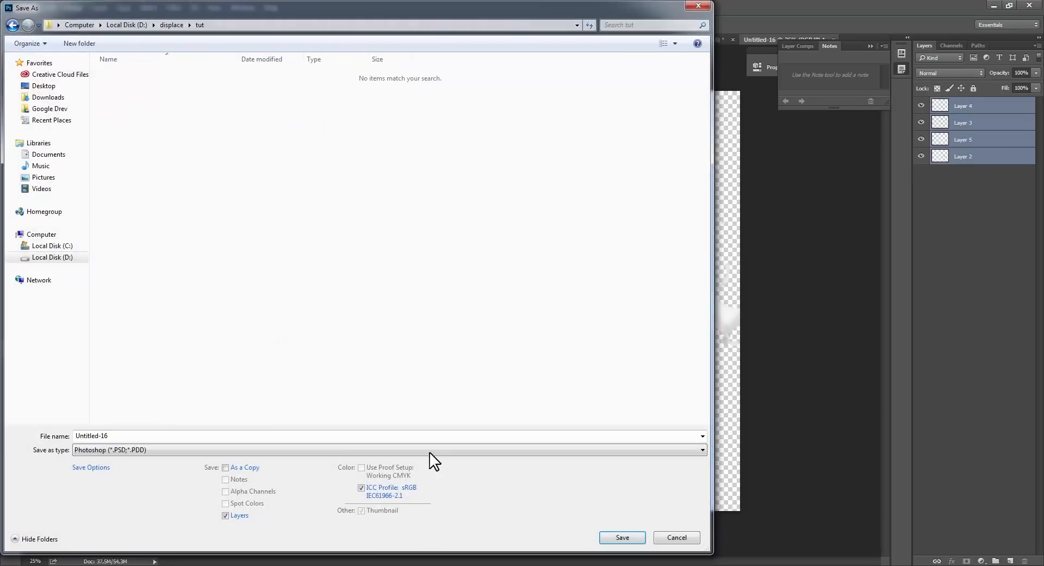
type("d1")
key("Return")
key("Return")
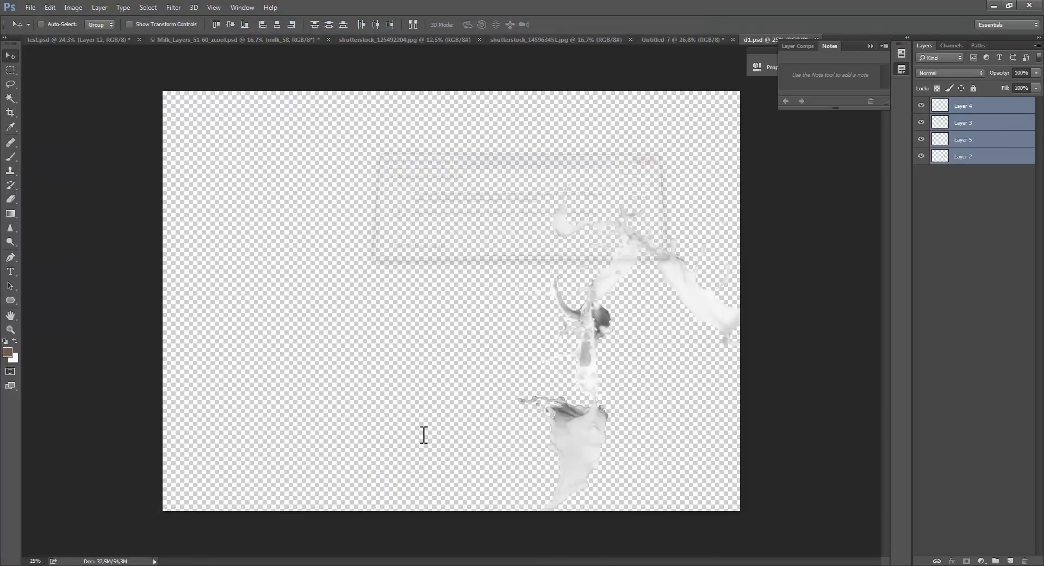
In Untitled-7, hide the four milk layers and displace Layer 1 by the d1 map with horizontal scale -200, Stretch To Fit and Repeat Edge Pixels.
left_click(680, 39)
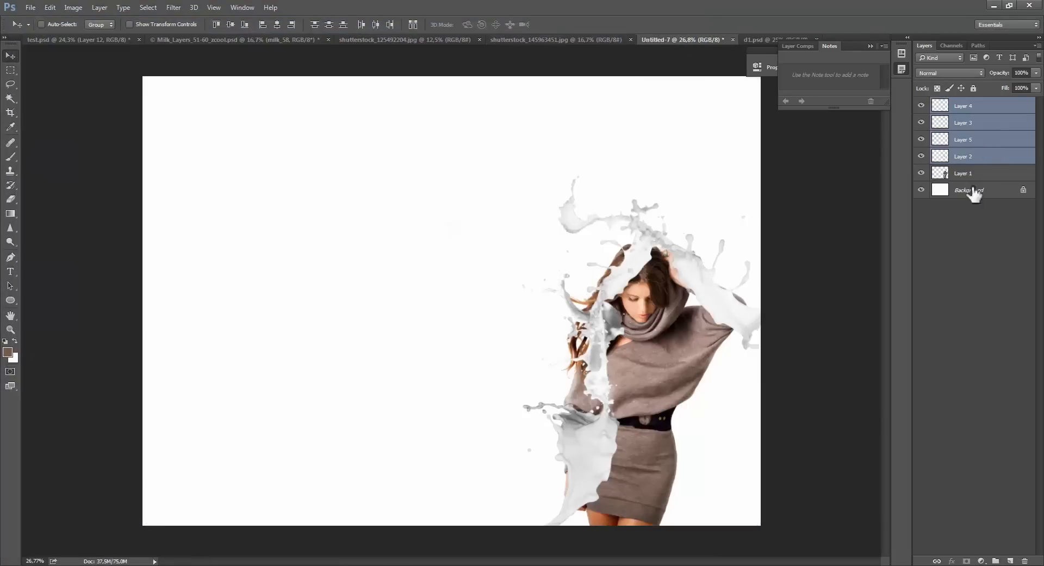
left_click_drag(922, 156, 925, 96)
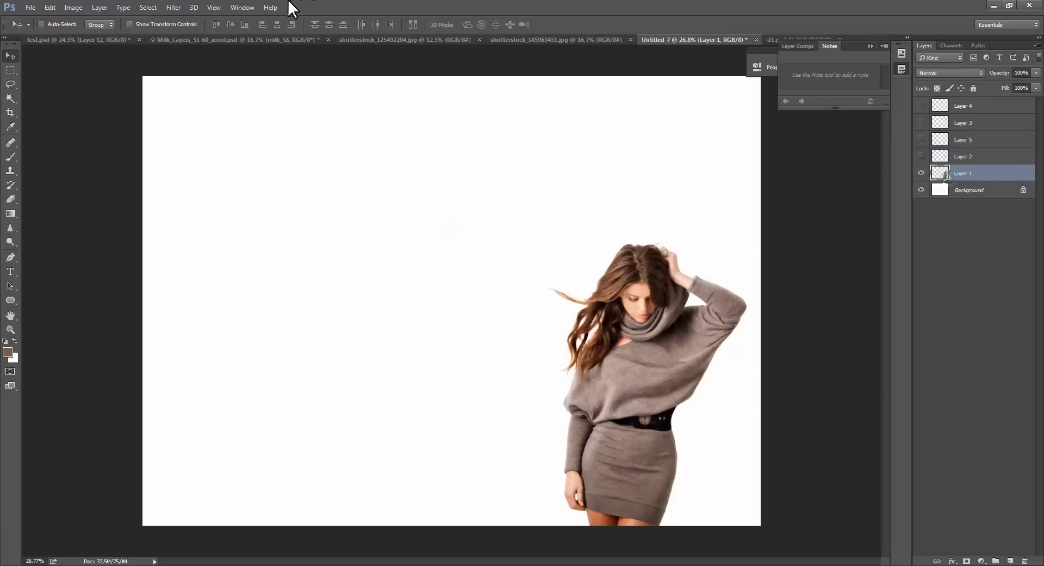
left_click(174, 7)
mouse_move(270, 147)
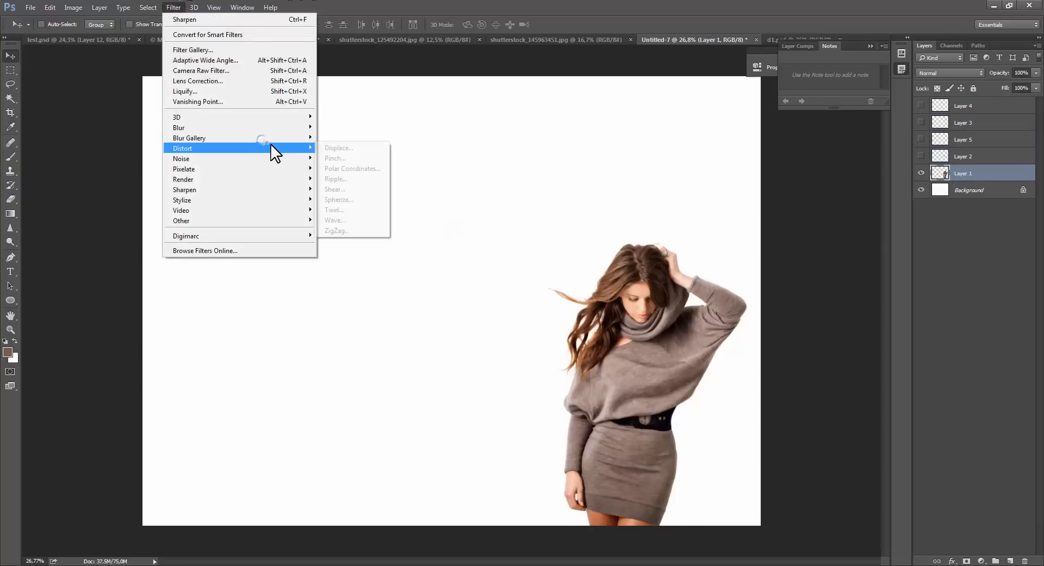
left_click(362, 148)
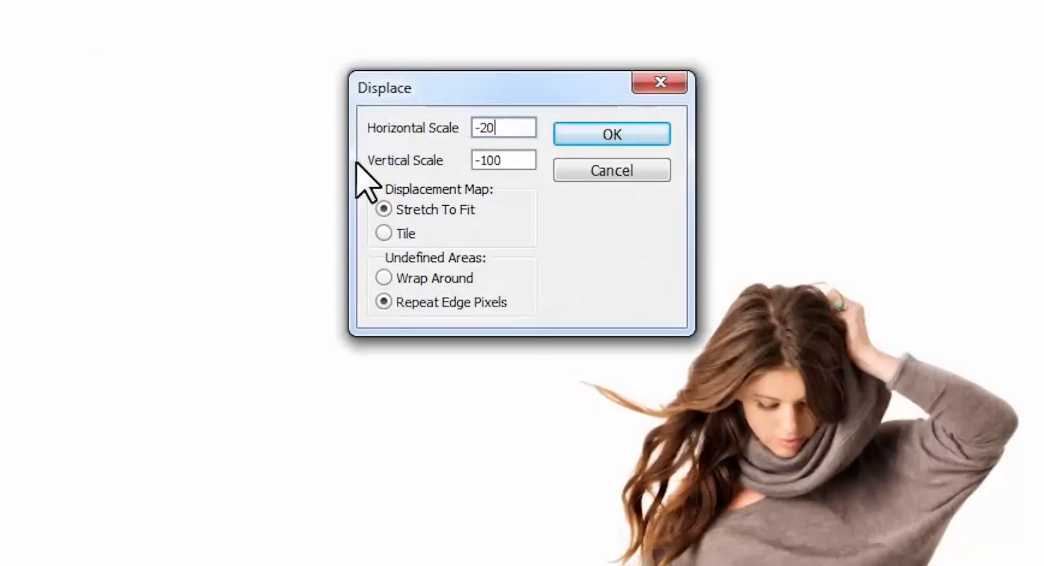
type("0")
key("Tab")
key("Return")
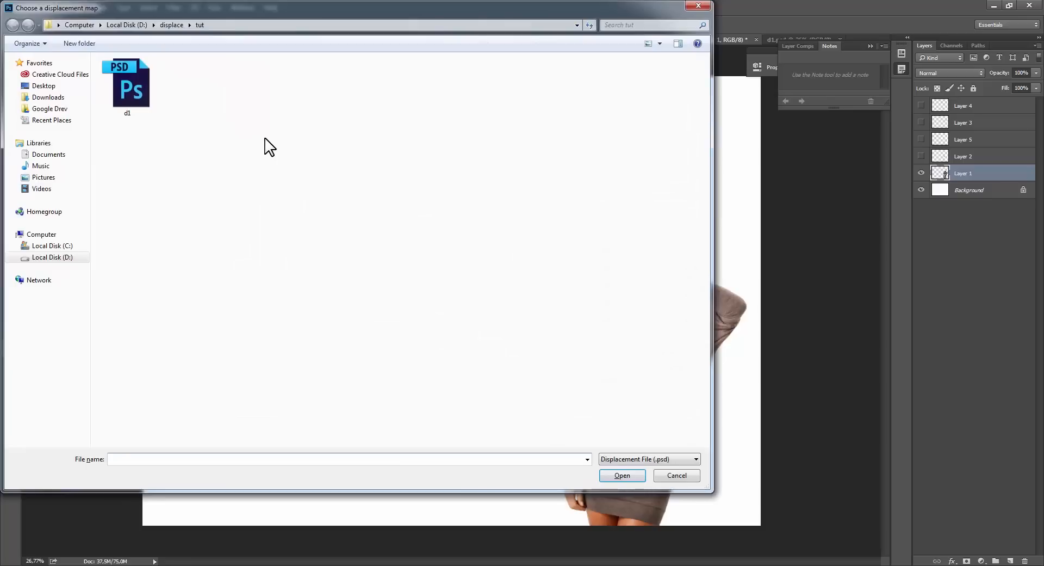
double_click(148, 99)
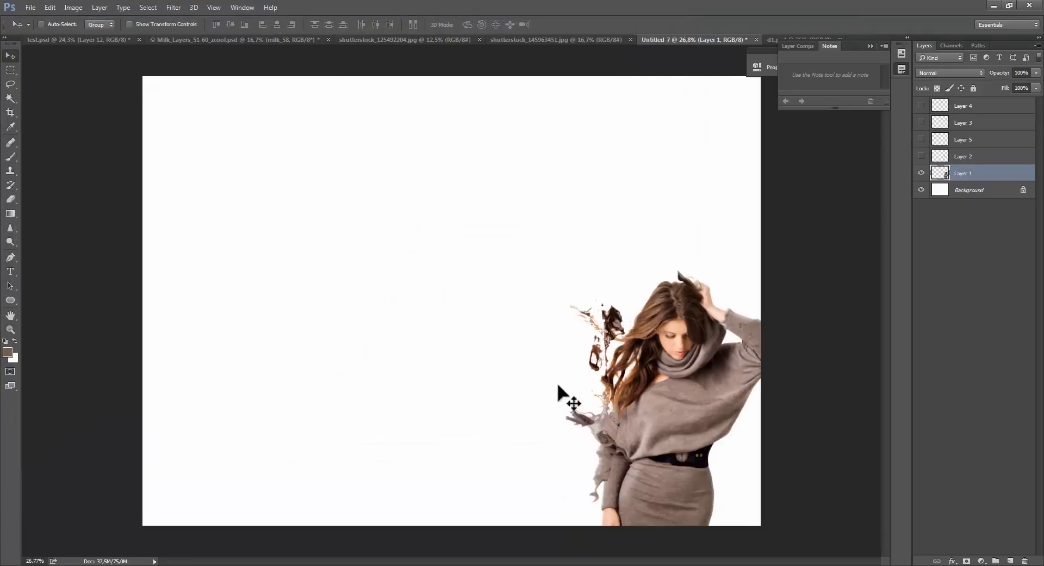
left_click_drag(657, 408, 643, 440)
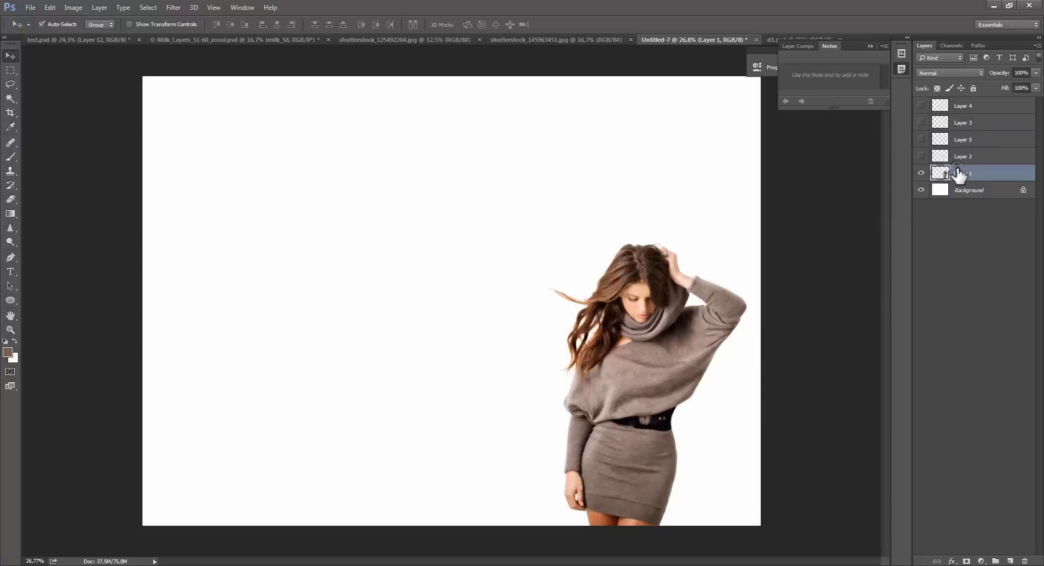
Duplicate the original Layer 1, displace the copy, and align it over the original woman using an inverted overlay at 50% opacity.
key("ctrl+j")
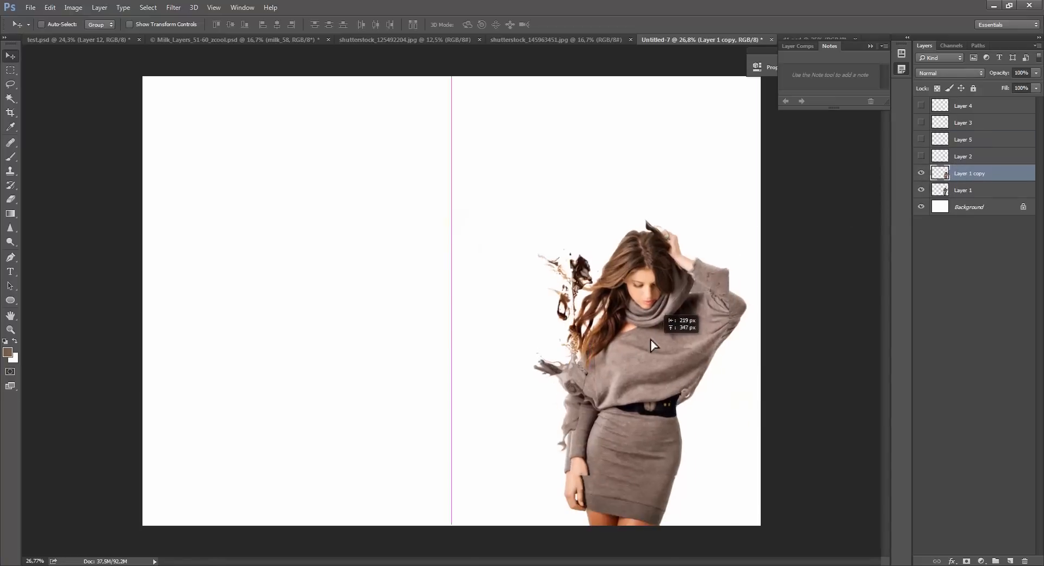
mouse_move(651, 338)
left_mouse_down()
mouse_move(652, 372)
mouse_move(651, 355)
left_mouse_up()
key("ctrl+i")
key("5")
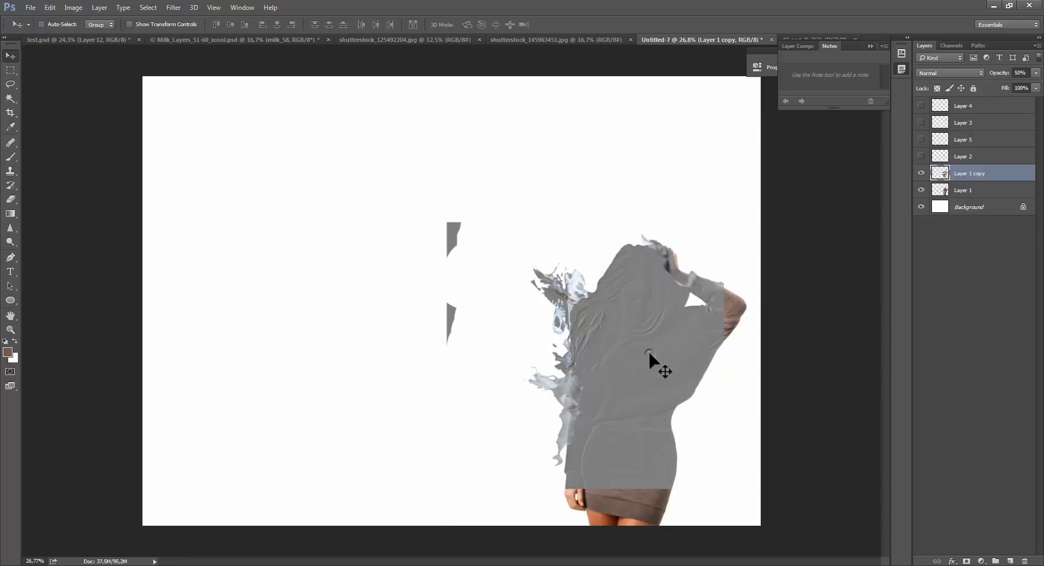
scroll(648, 351, "up", 4)
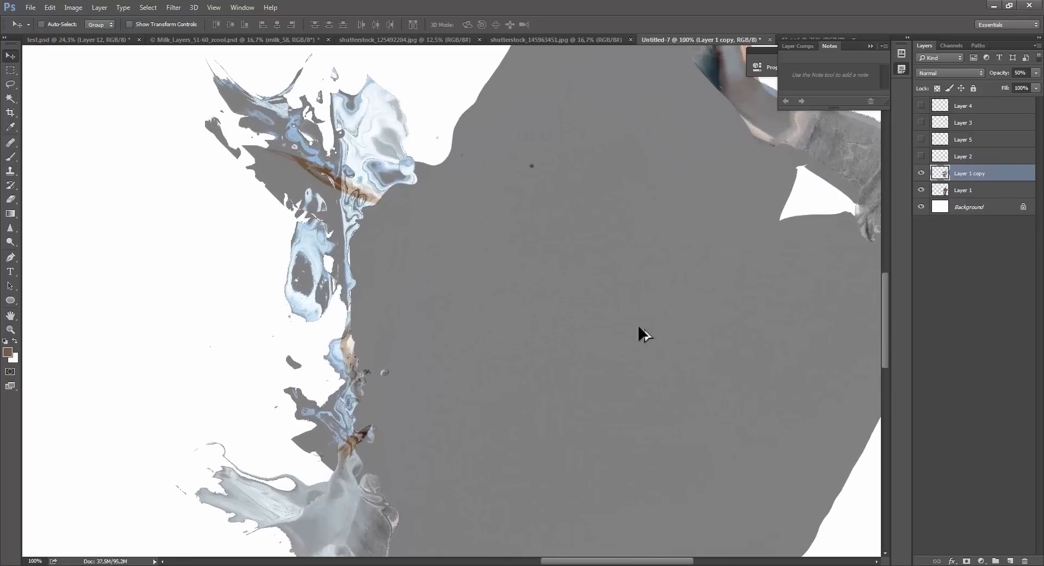
scroll(639, 327, "down", 4)
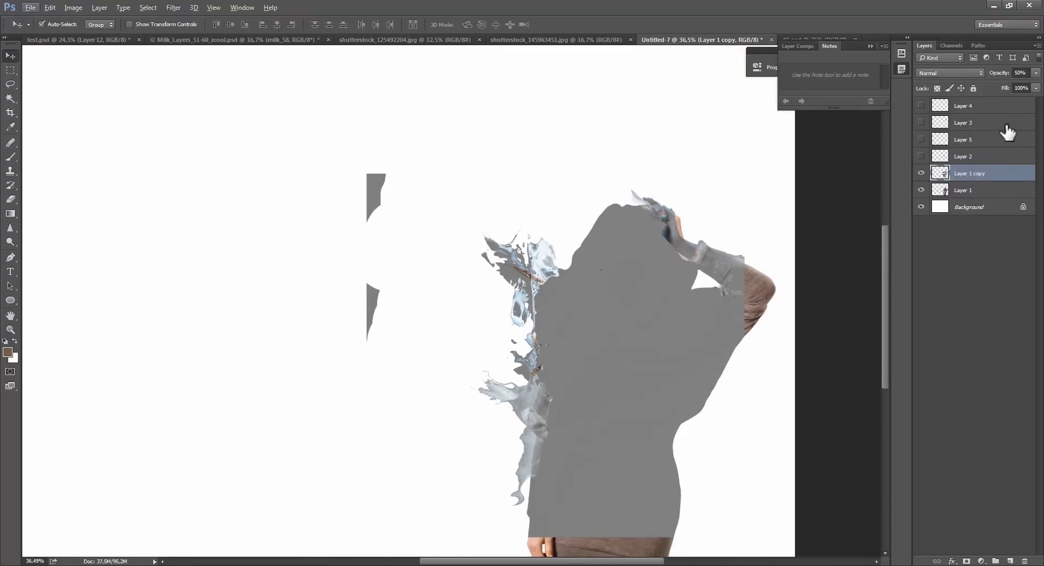
key("0")
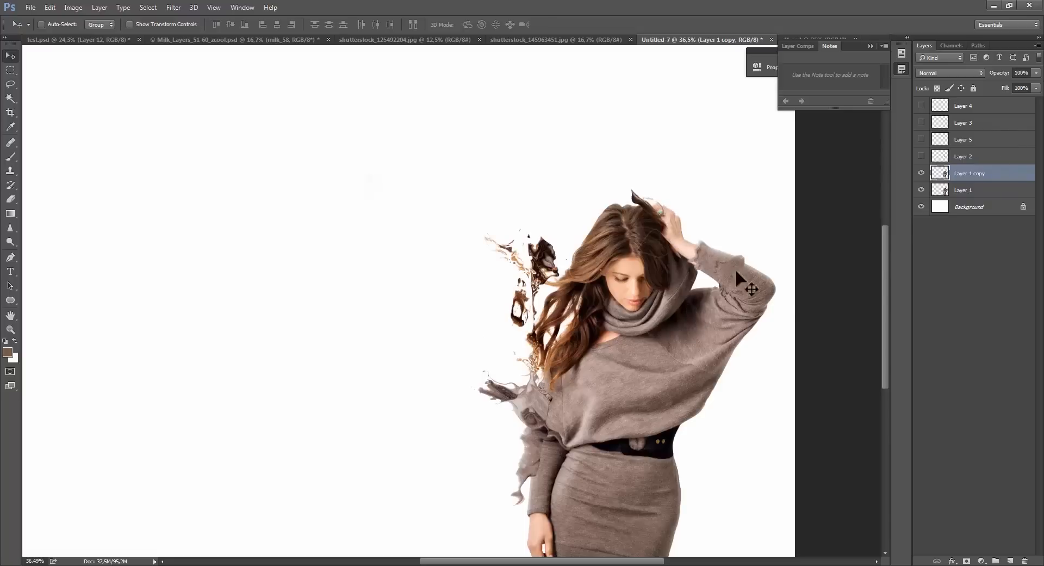
Show all four milk layers again and shift the Layer 4 splash slightly left of the woman's hip.
left_click(945, 193)
left_click(959, 175)
left_click_drag(921, 156, 922, 123)
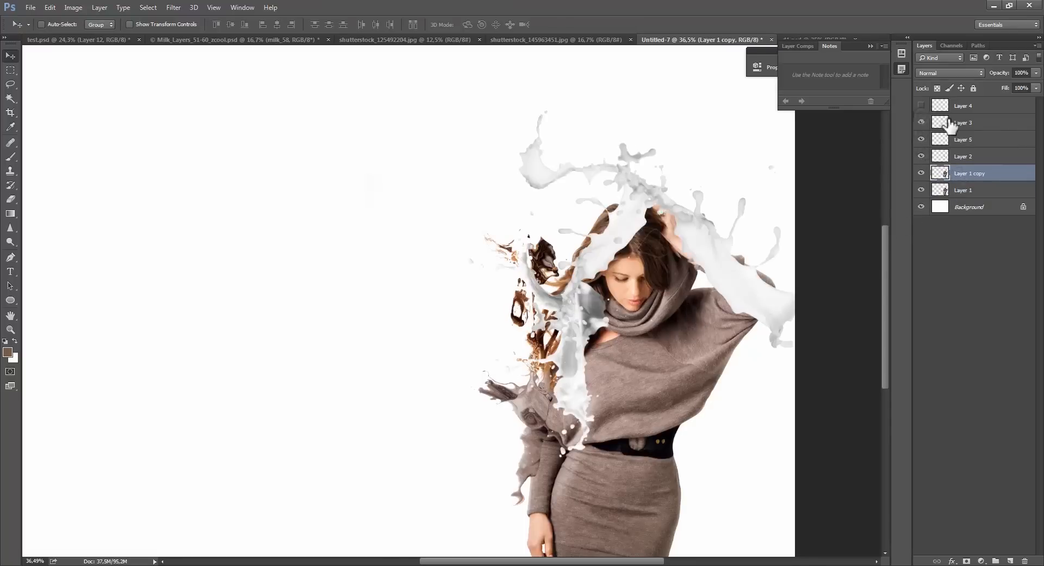
left_click(938, 122)
left_click(921, 105)
left_click(958, 105)
mouse_move(538, 479)
left_mouse_down()
mouse_move(531, 535)
mouse_move(525, 463)
left_mouse_up()
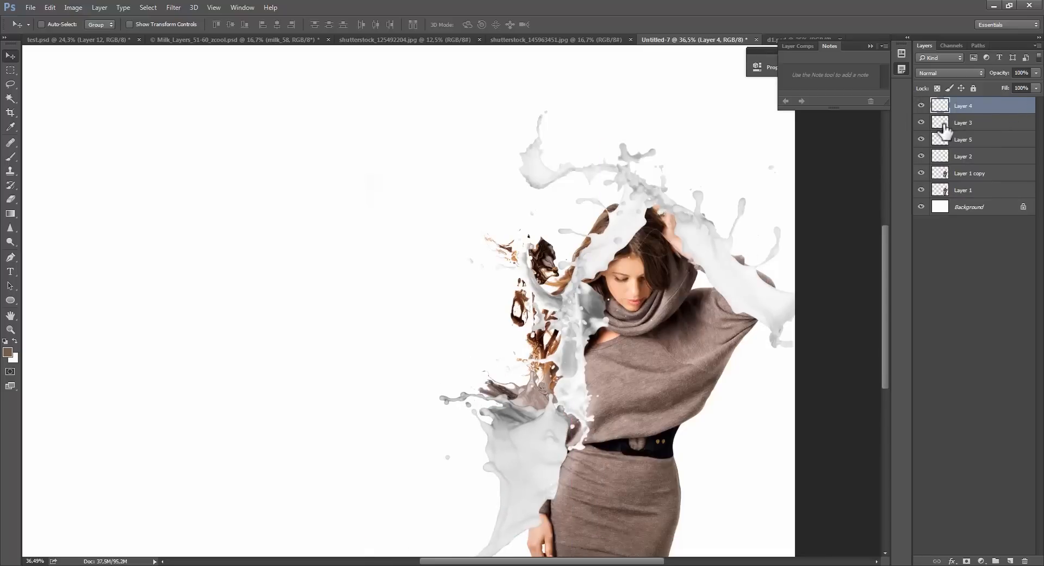
Rotate the Layer 3 splash about -101° and move it over the woman's hair on the left side.
left_click(945, 125)
left_click_drag(731, 264, 431, 366)
key("ctrl+t")
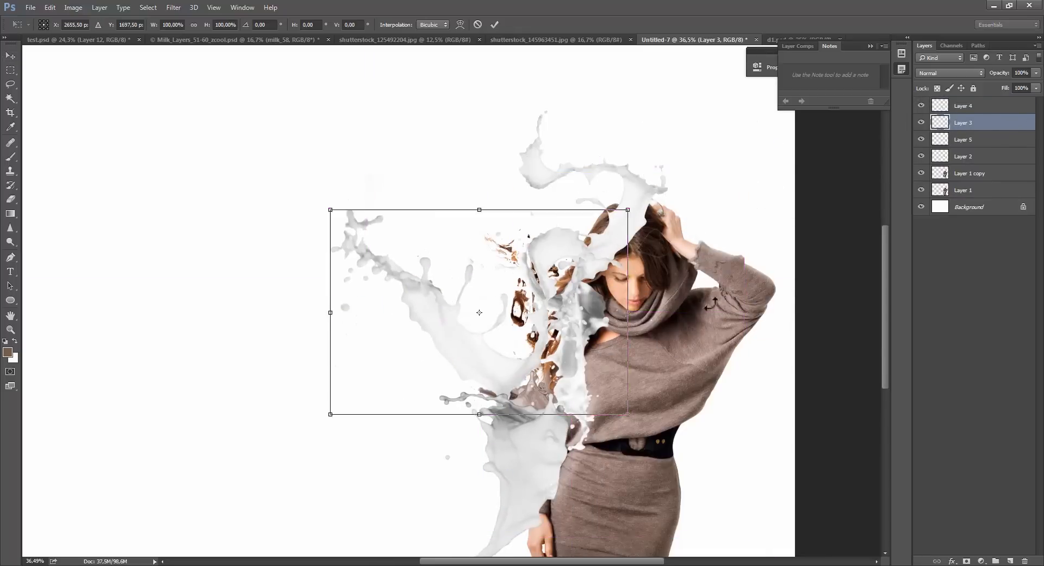
left_click_drag(711, 303, 416, 209)
left_click_drag(509, 344, 569, 290)
left_click_drag(591, 249, 557, 341)
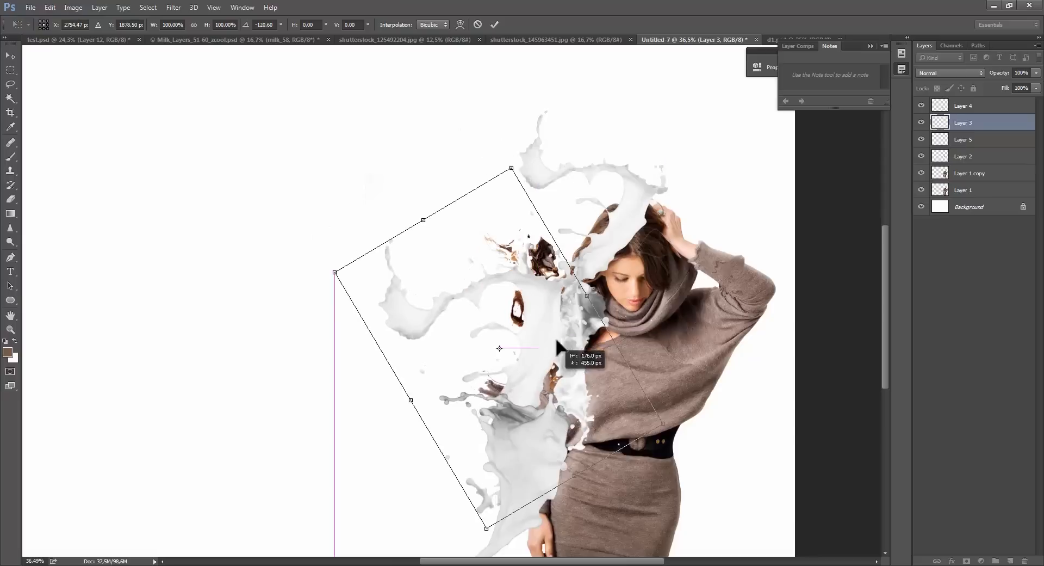
left_click_drag(605, 277, 622, 315)
left_click_drag(552, 331, 598, 242)
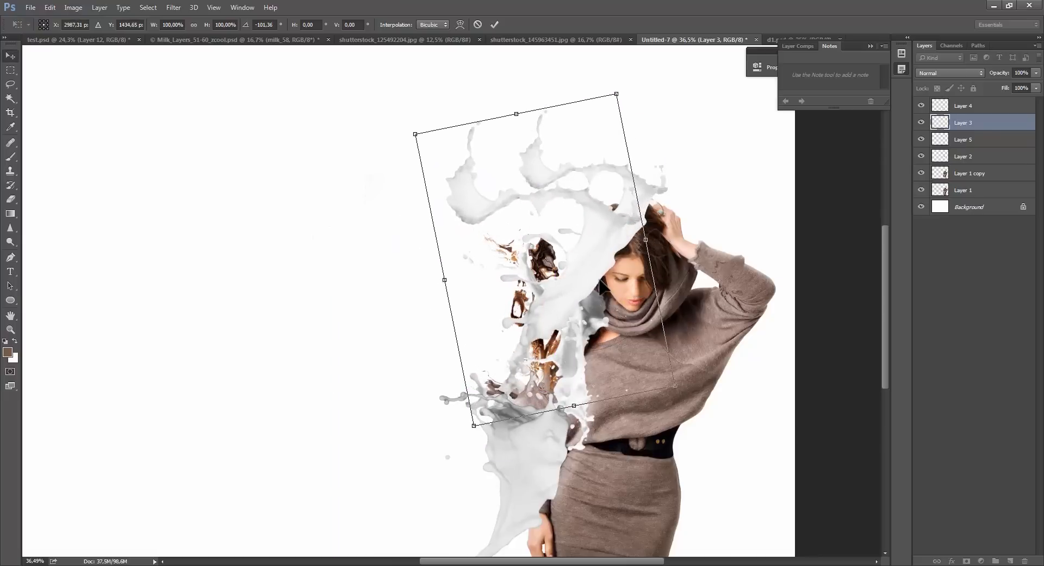
key("Return")
Rotate the Layer 5 splash and position it across the top of the woman's head toward her raised arm.
left_click(988, 140)
key("ctrl+t")
left_click_drag(772, 212, 554, 121)
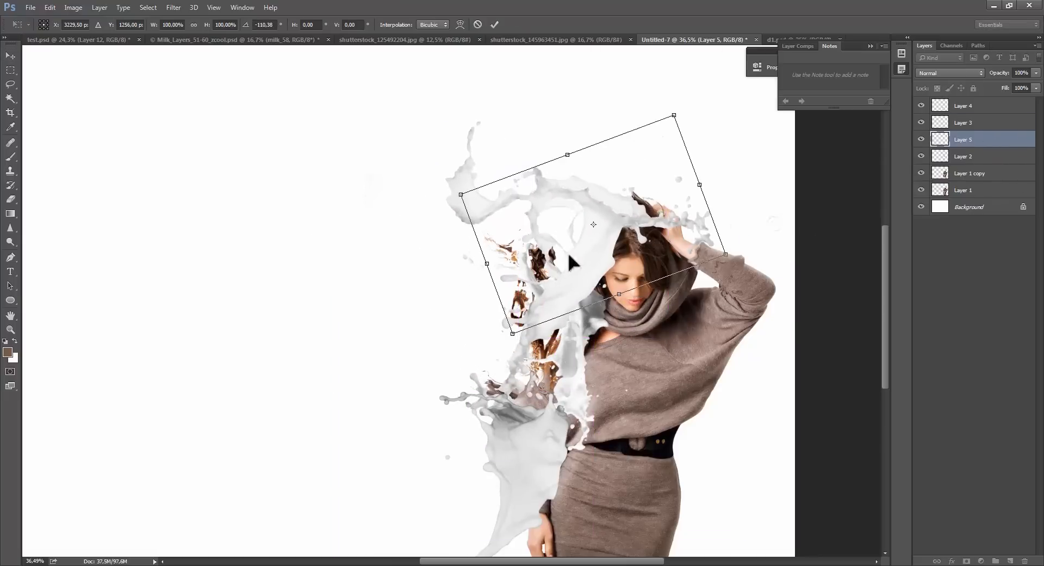
left_click_drag(569, 257, 590, 227)
key("Return")
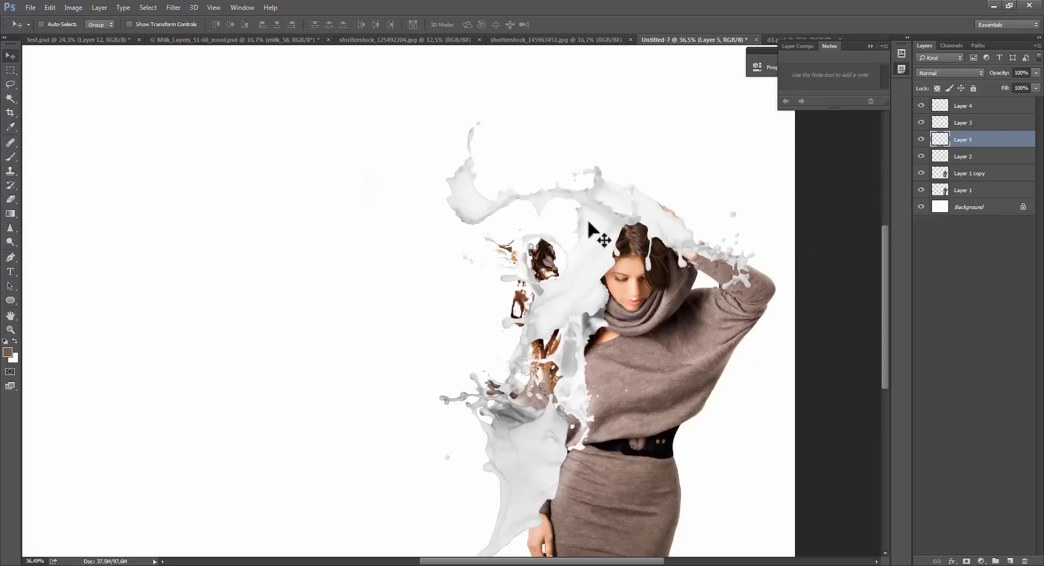
Rotate the Layer 2 splash and place it lower, beside the woman's waist and hanging arm.
left_click(969, 157)
key("ctrl+t")
left_click_drag(652, 229, 508, 463)
left_click_drag(657, 433, 657, 448)
key("Return")
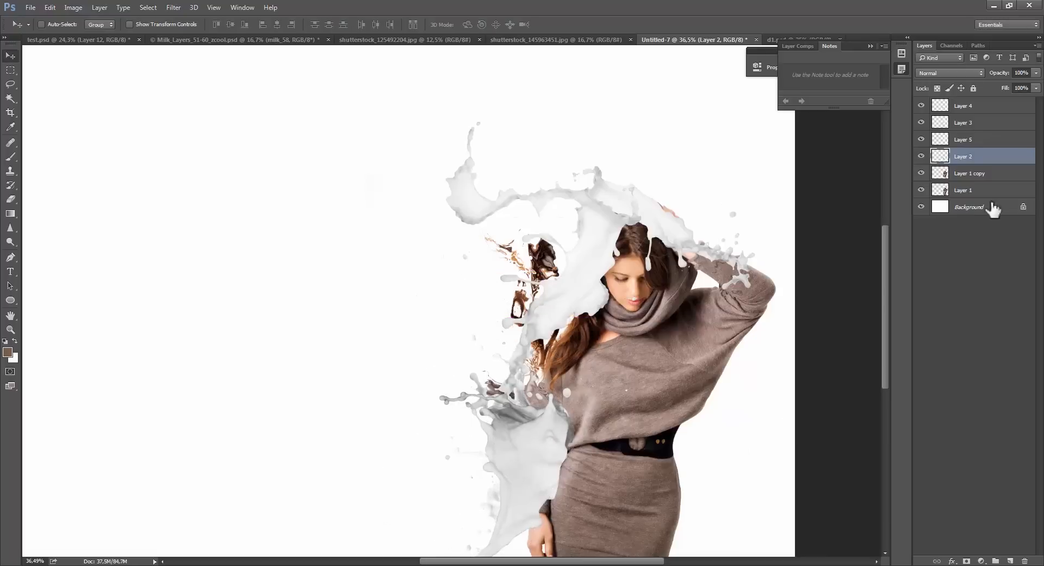
Rotate the Layer 4 splash and position it along the canvas's lower edge, sweeping left from the woman's skirt.
left_click(921, 106)
left_click(921, 105)
left_click(964, 106)
key("ctrl+t")
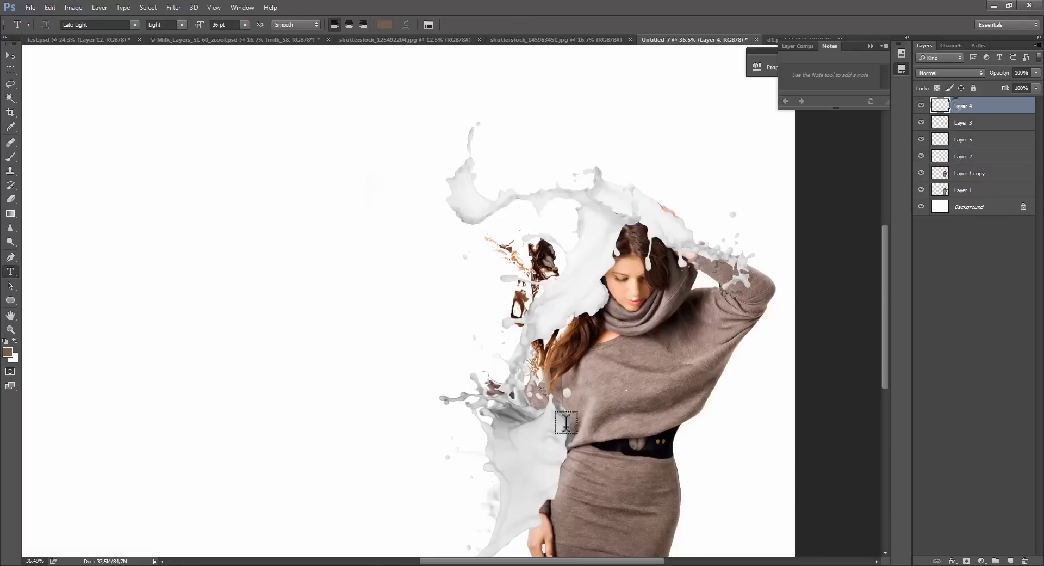
left_click_drag(547, 456, 557, 505)
left_click_drag(590, 475, 618, 331)
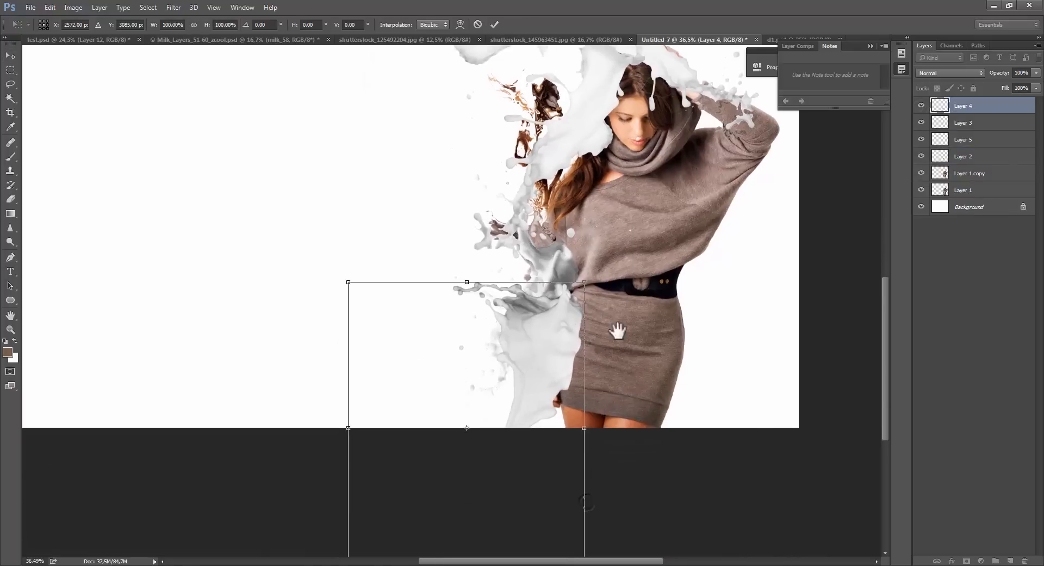
key("e")
left_click(475, 220)
key("ctrl+t")
left_click_drag(697, 253, 707, 495)
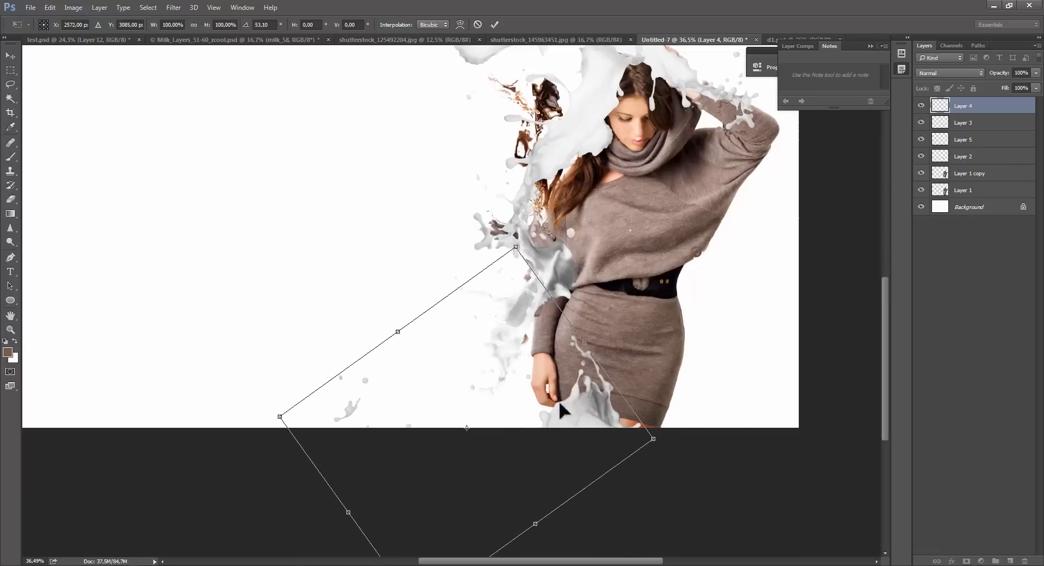
left_click_drag(532, 410, 505, 320)
left_click_drag(677, 334, 673, 388)
left_click_drag(469, 374, 472, 388)
key("Return")
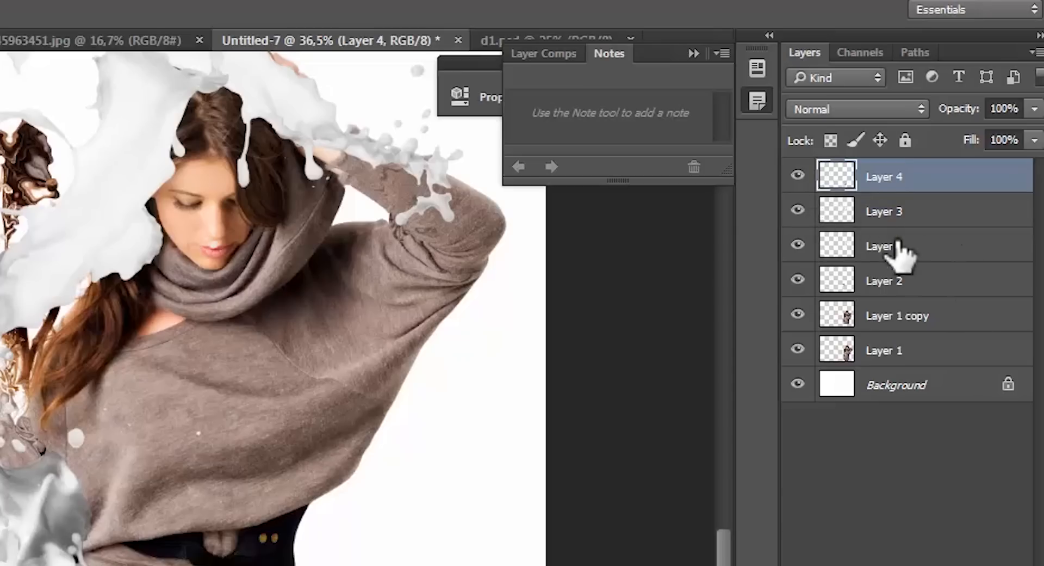
Group the four milk layers, from Layer 4 down to Layer 2.
left_click(902, 280, "shift")
key("ctrl+g")
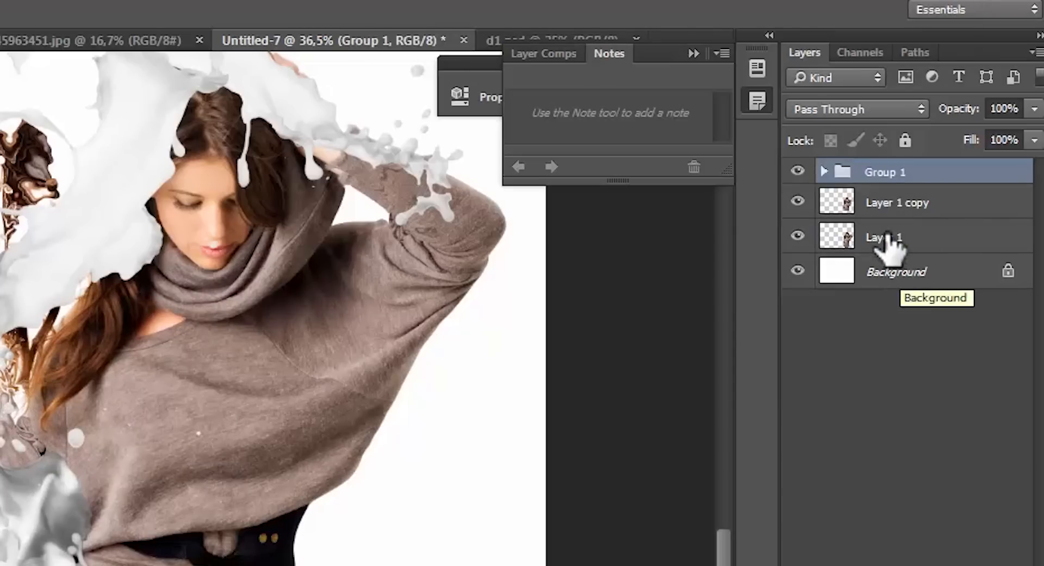
scroll(298, 344, "up", 5)
scroll(349, 510, "down", 3)
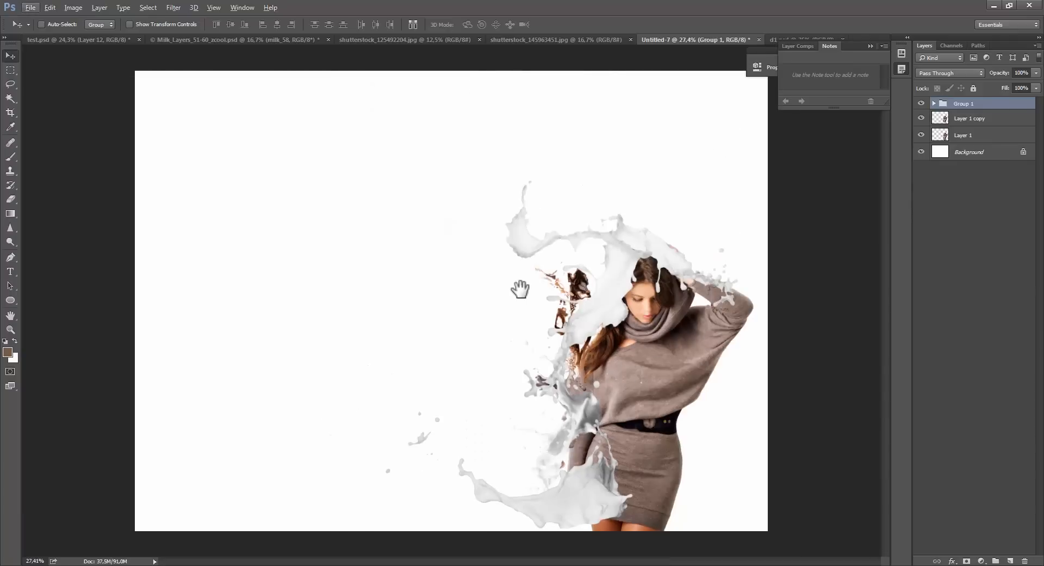
Merge duplicates of Layer 1 and Layer 1 copy into one layer above Group 1, and hide Group 1.
left_click(957, 120)
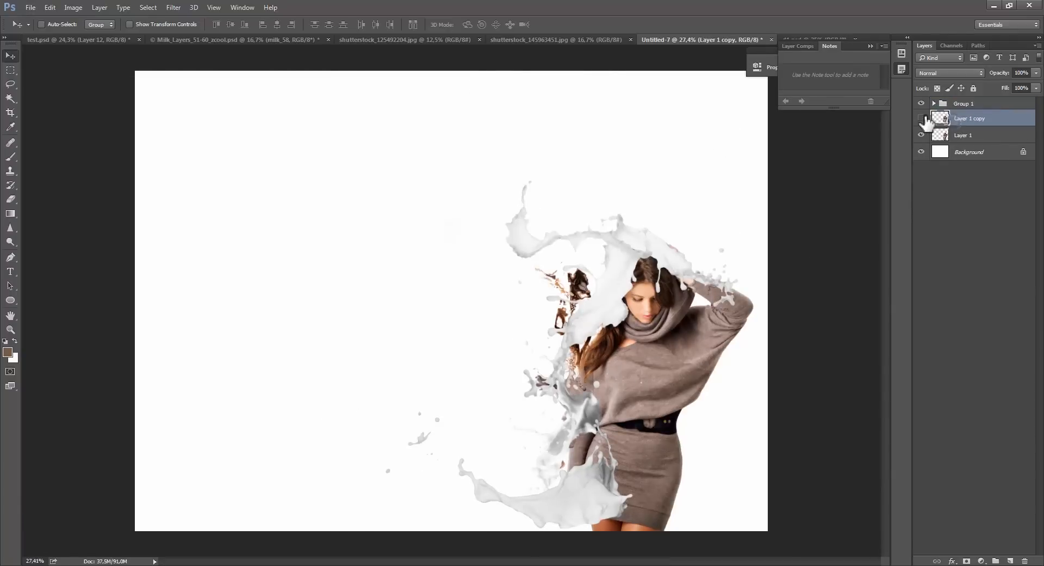
key("ctrl+j")
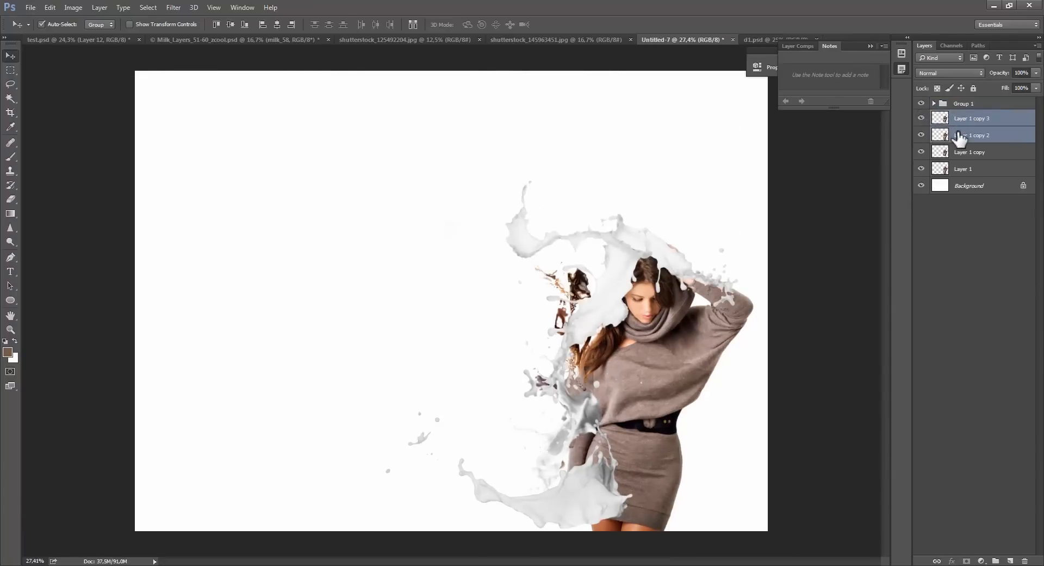
key("ctrl+r")
left_click_drag(966, 126, 974, 98)
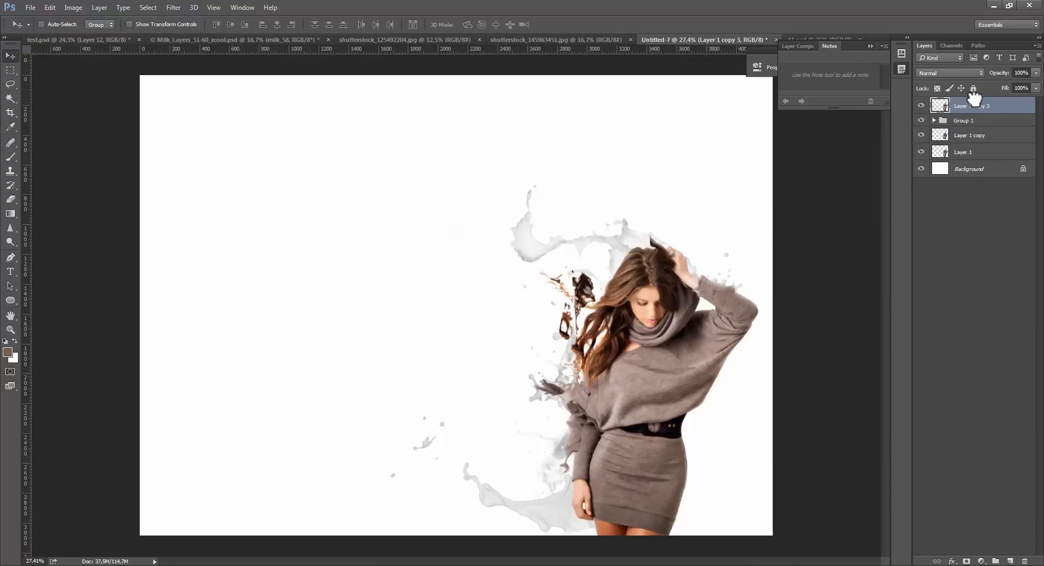
left_click(921, 120)
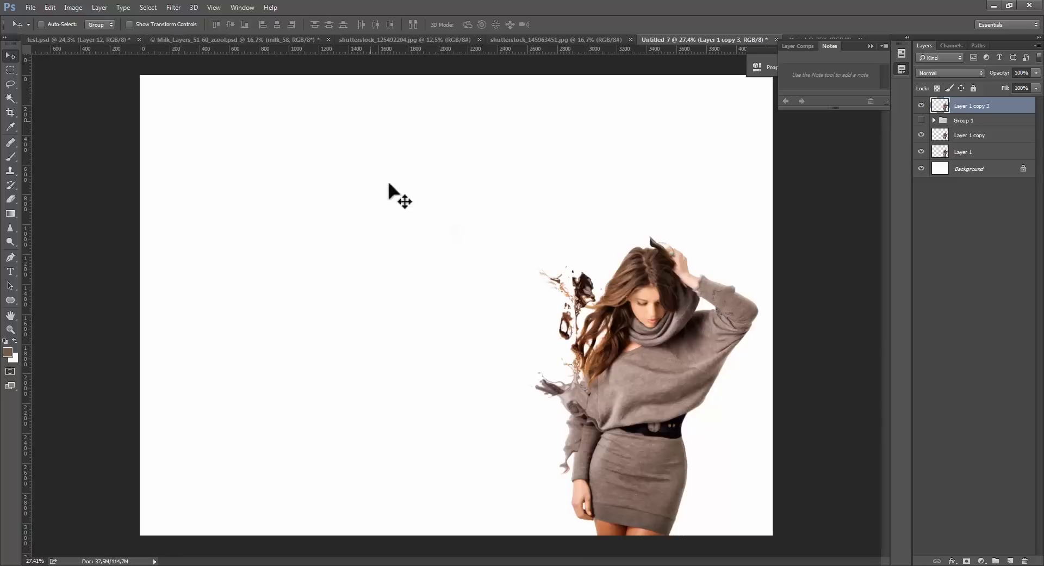
Clone the sweater, belt and skirt textures across the empty area beside the woman's waist on Layer 1 copy 3, sampling the current layer.
key("s")
left_click(400, 22)
left_click(409, 36)
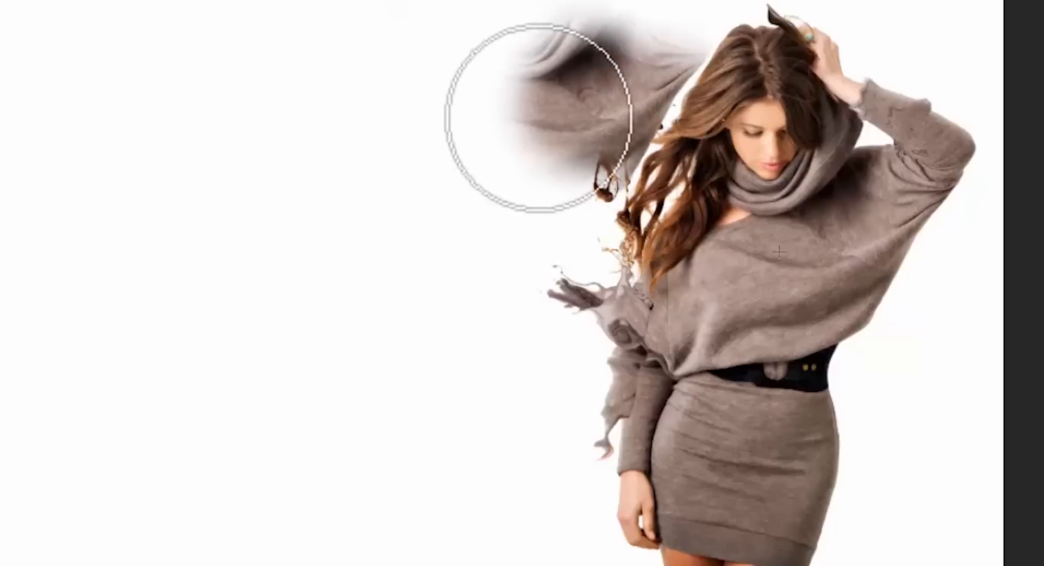
left_click(732, 317, "alt")
left_click(741, 462, "alt")
mouse_move(619, 507)
left_mouse_down()
mouse_move(580, 515)
mouse_move(638, 504)
mouse_move(396, 484)
mouse_move(660, 475)
mouse_move(531, 405)
mouse_move(533, 380)
mouse_move(526, 422)
mouse_move(564, 333)
mouse_move(508, 344)
left_mouse_up()
left_click(630, 300, "alt")
mouse_move(588, 301)
left_mouse_down()
mouse_move(474, 238)
mouse_move(549, 319)
left_mouse_up()
left_click(781, 336, "alt")
left_click_drag(545, 218, 412, 228)
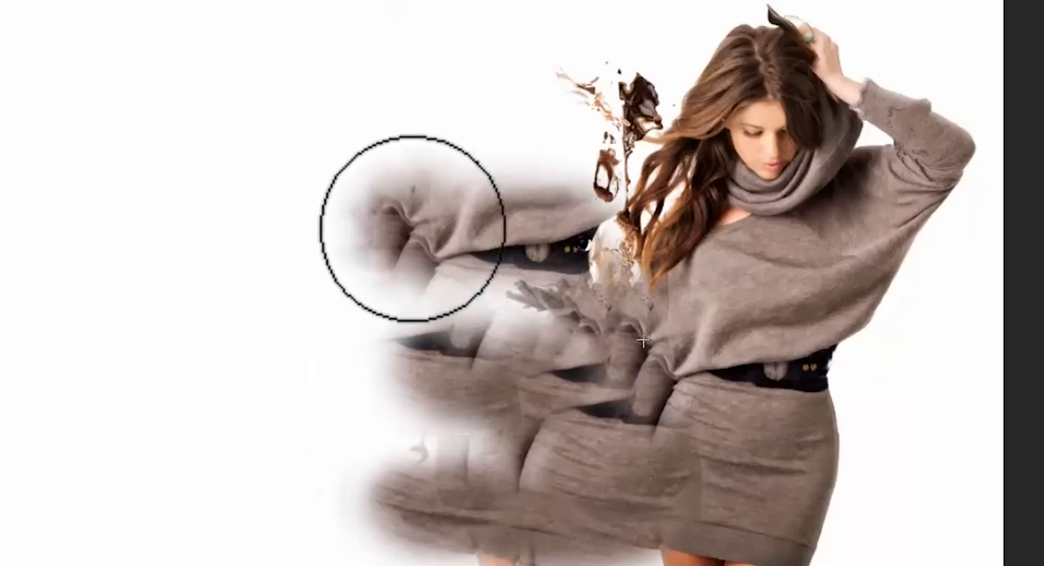
Clone the woman's hair and sweater texture into the empty area beside and above her hair.
left_click(650, 168, "alt")
key("ctrl+z")
left_click(702, 287, "alt")
left_click_drag(567, 259, 522, 190)
left_click(657, 227, "alt")
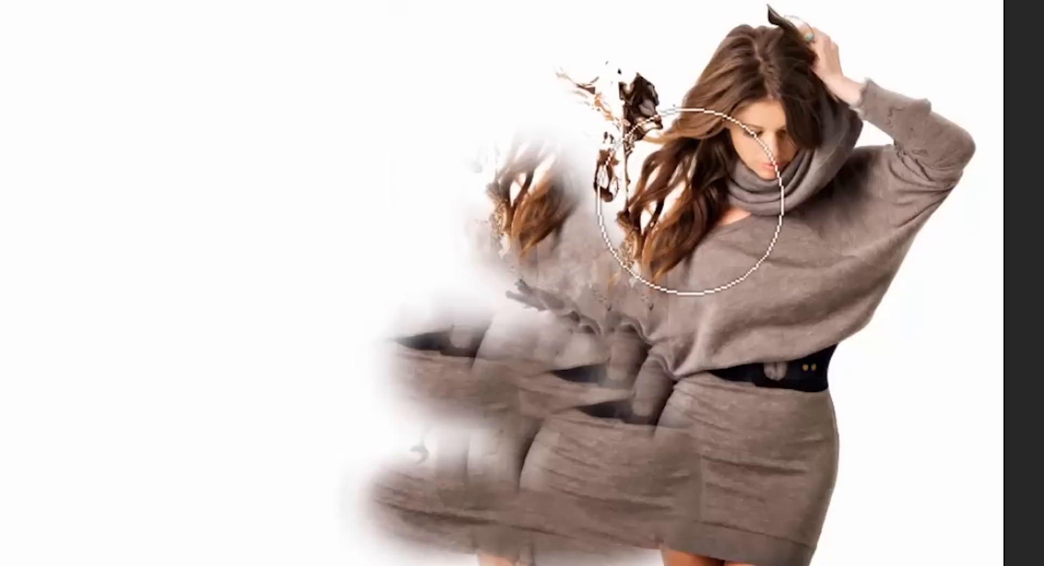
left_click_drag(677, 200, 450, 100)
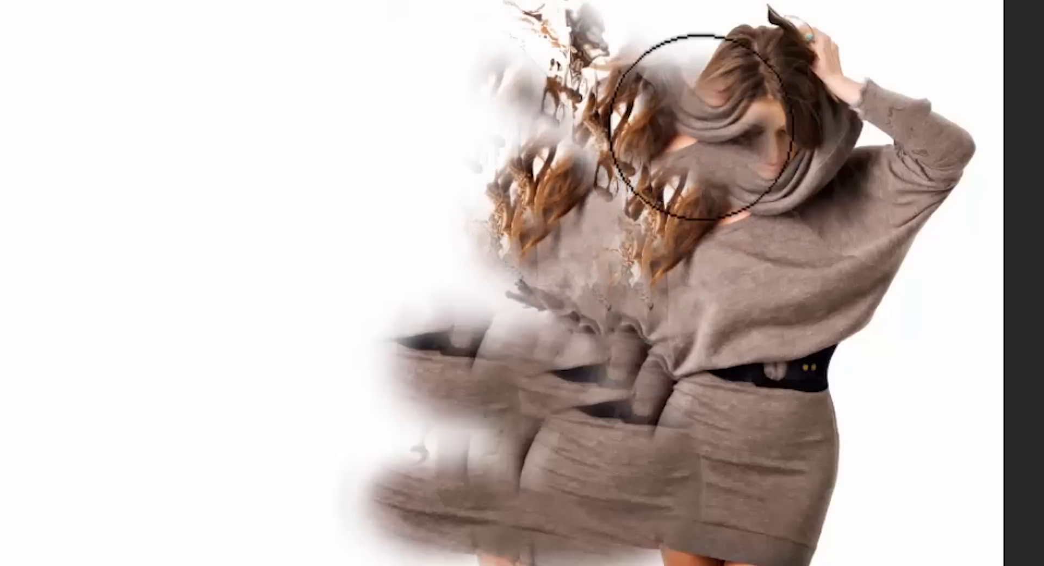
left_click(695, 197, "alt")
left_click_drag(568, 117, 484, 46)
Clone the woman's hair, face and scarf over the area above her head and raised arm.
left_click(743, 175, "alt")
left_click_drag(679, 92, 644, 7)
key("ctrl+z")
left_click(721, 92, "alt")
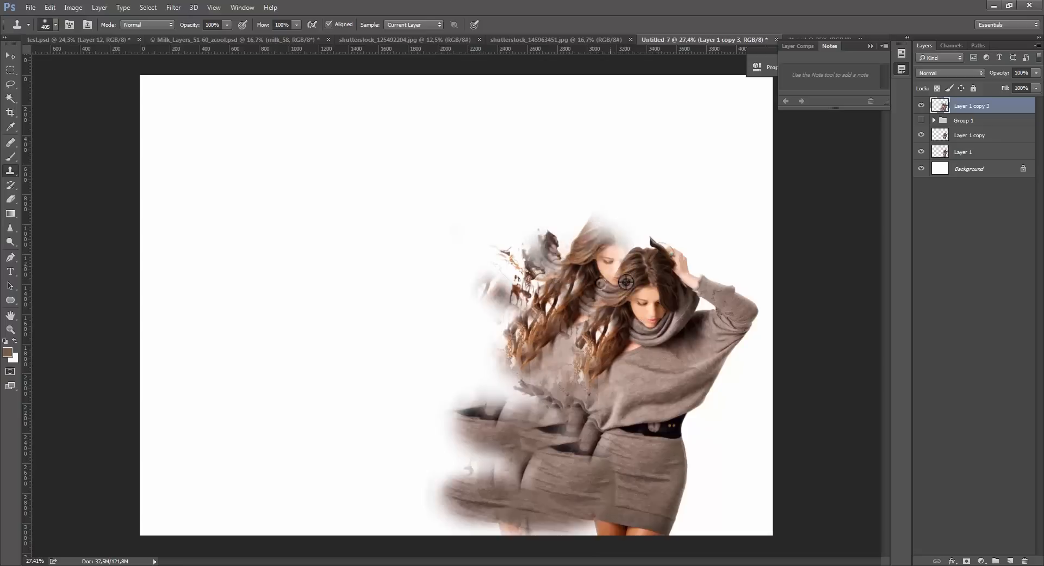
left_click_drag(585, 238, 588, 235)
left_click(668, 283, "alt")
mouse_move(670, 253)
left_mouse_down()
mouse_move(660, 212)
mouse_move(664, 251)
mouse_move(613, 179)
left_mouse_up()
left_click(637, 295, "alt")
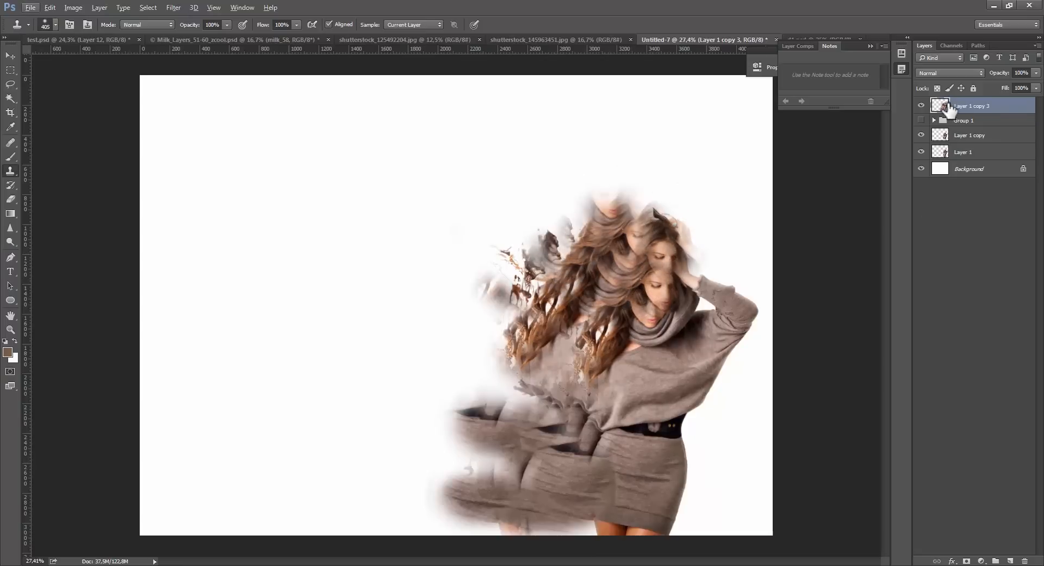
Hide Layer 1 copy 3, duplicate Group 1, and merge the duplicate with a new blank layer into a single splash layer.
left_click(921, 106)
left_click(937, 122)
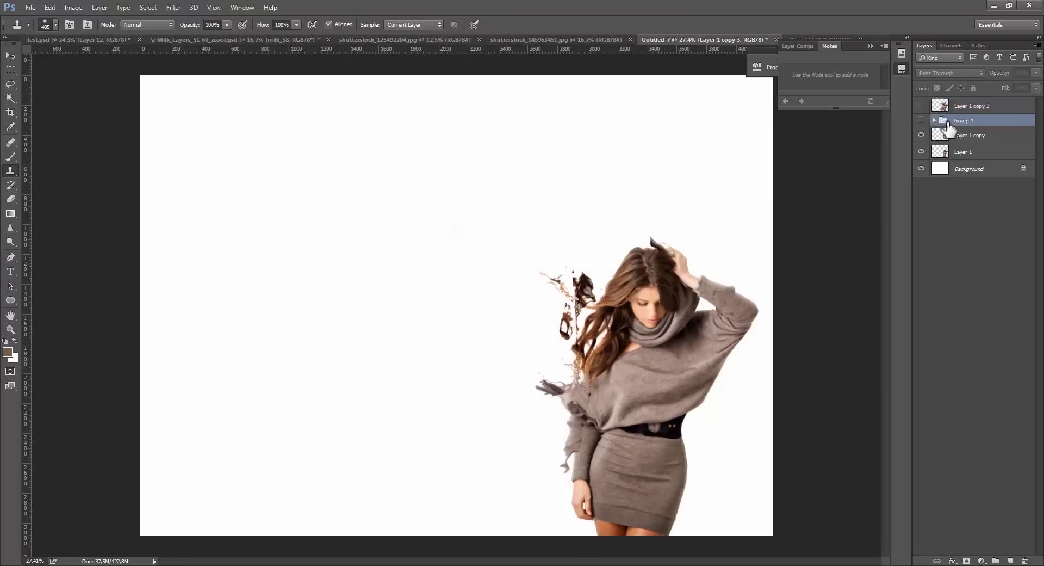
key("ctrl+j")
left_click_drag(939, 122, 943, 149)
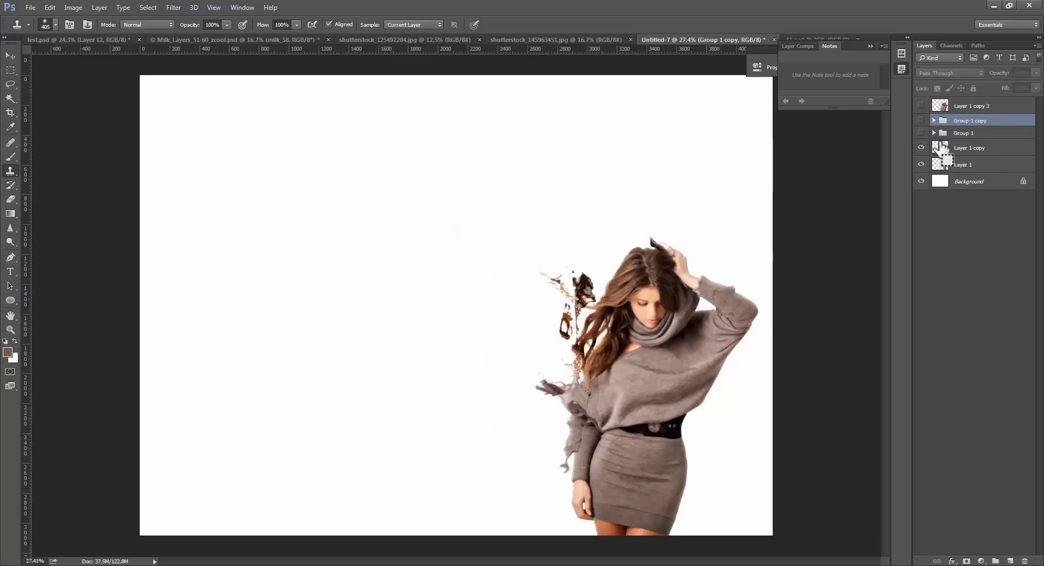
key("ctrl+shift+alt+n")
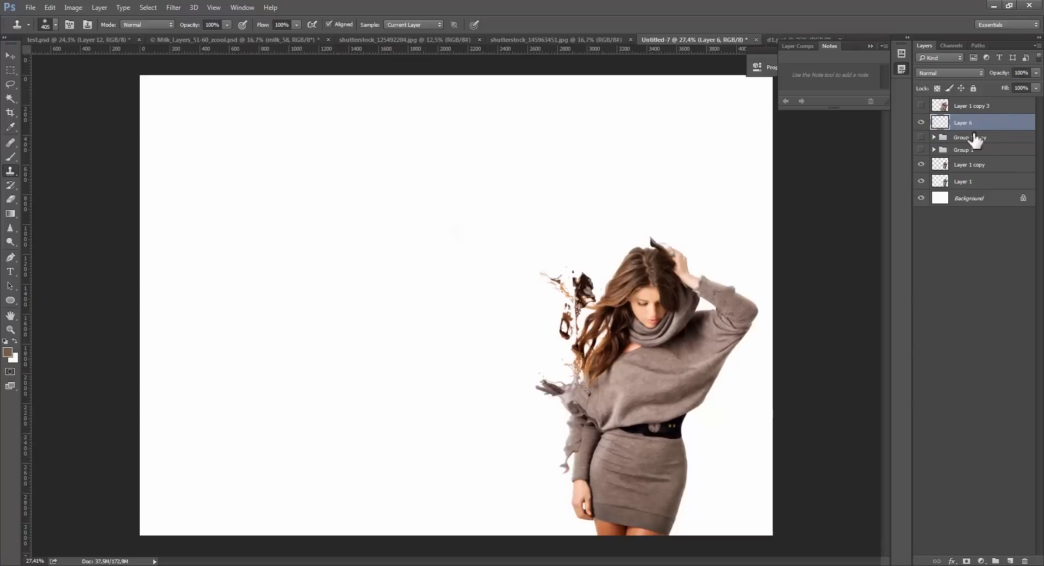
left_click(972, 135, "ctrl")
left_click(922, 137)
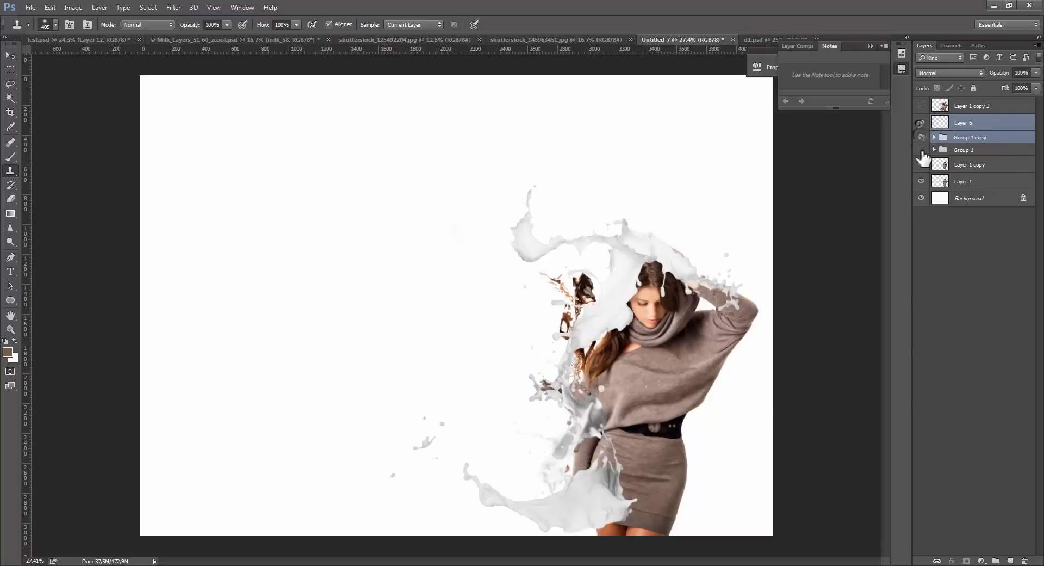
key("ctrl+e")
Mask Layer 1 copy 3 with the outline of Layer 6, hiding Layer 6 and showing the masked clone layer.
left_click(940, 122, "ctrl")
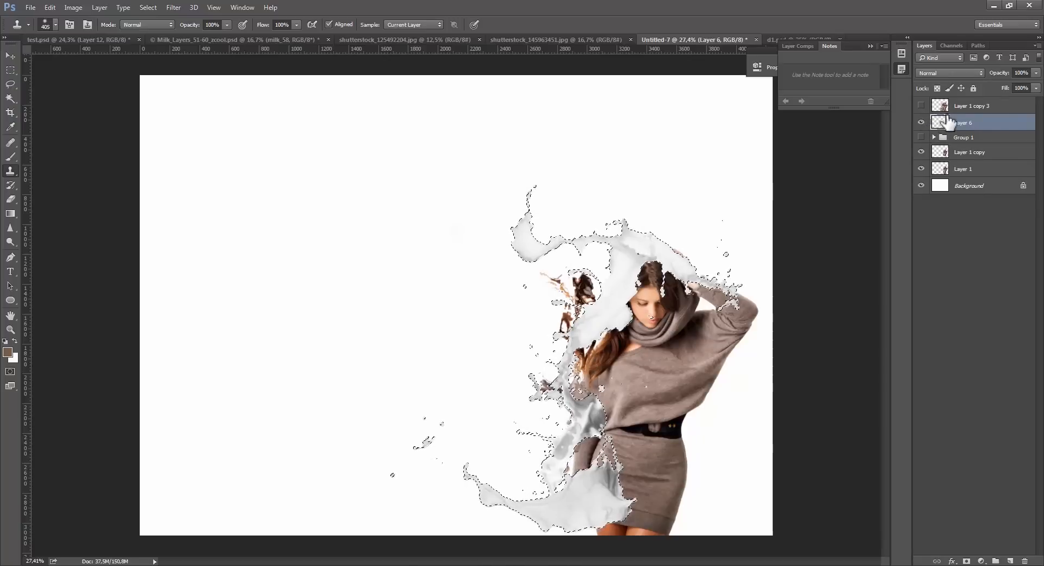
left_click(921, 123)
left_click(971, 105)
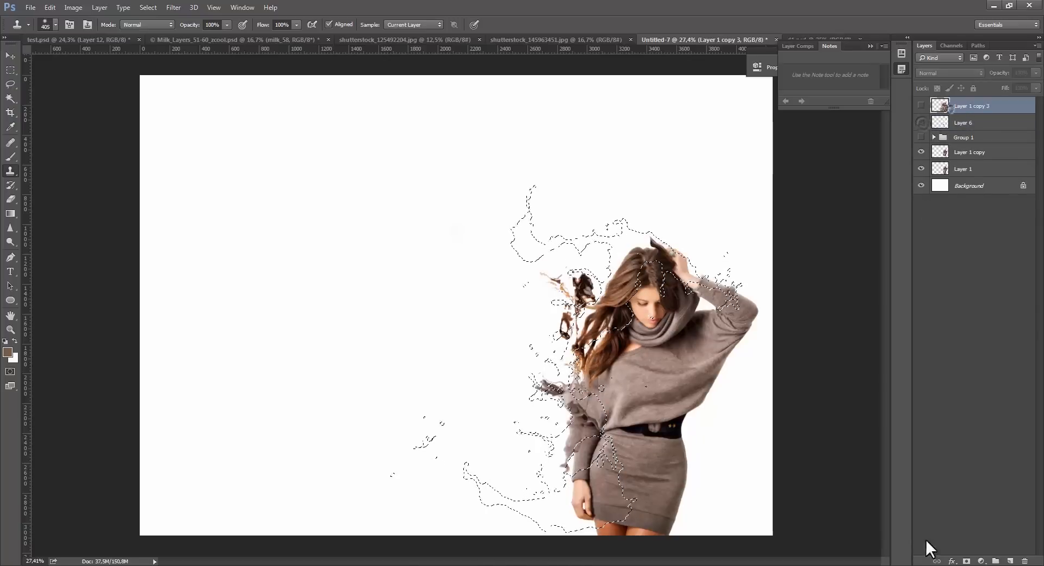
left_click(967, 561)
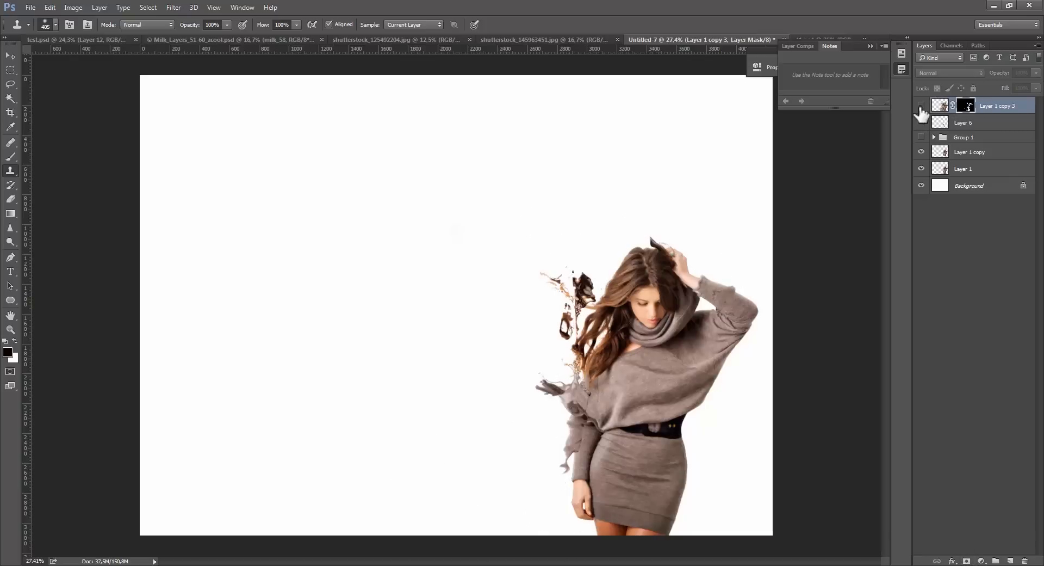
left_click(921, 105)
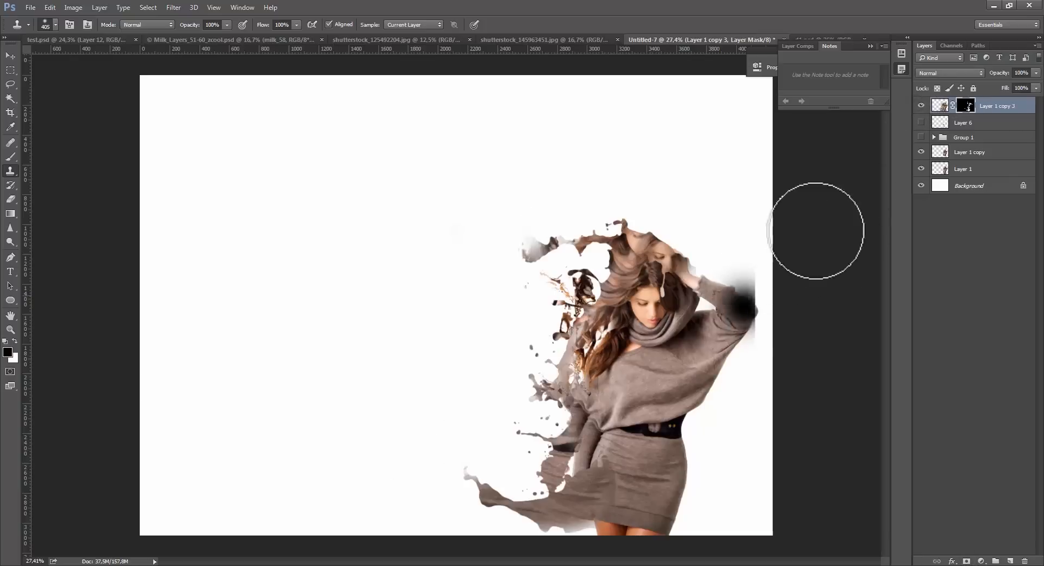
key("v")
mouse_move(648, 306)
left_mouse_down()
mouse_move(657, 315)
mouse_move(648, 306)
left_mouse_up()
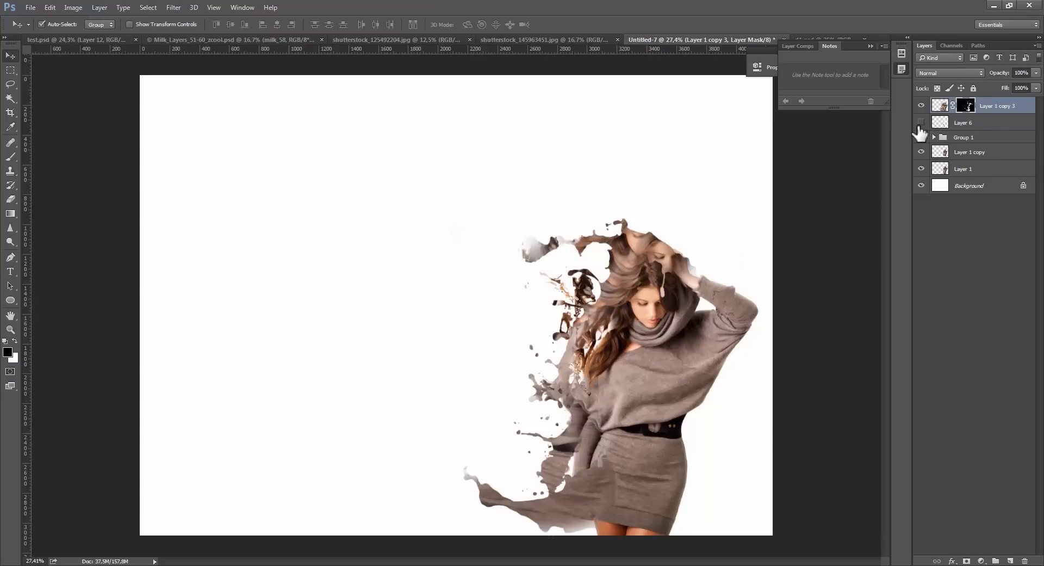
Duplicate the masked Layer 1 copy 3, flatten the duplicate into a plain layer through a merged group, and hide the original.
key("ctrl+j")
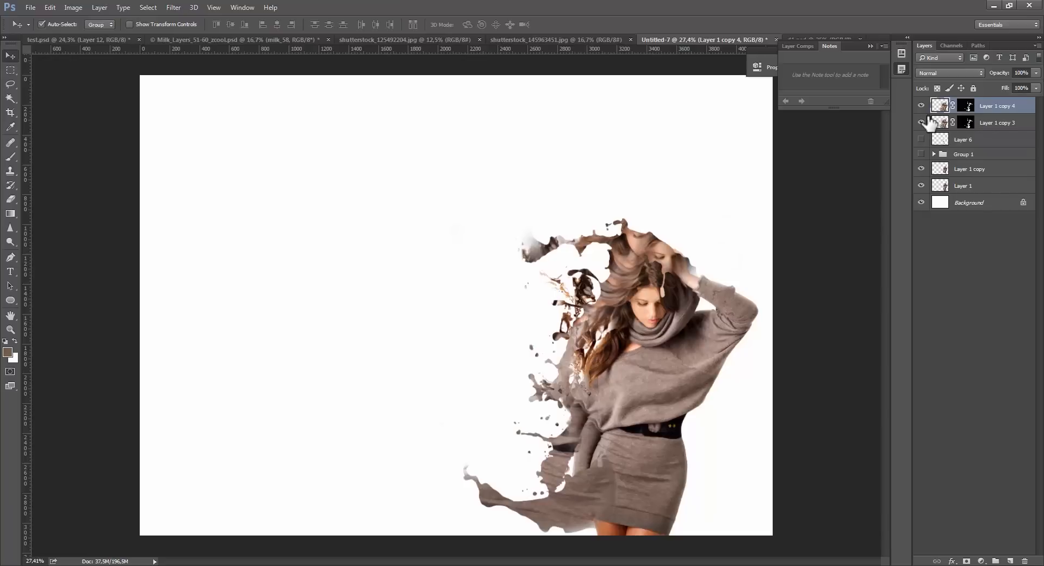
key("ctrl+g")
key("ctrl+e")
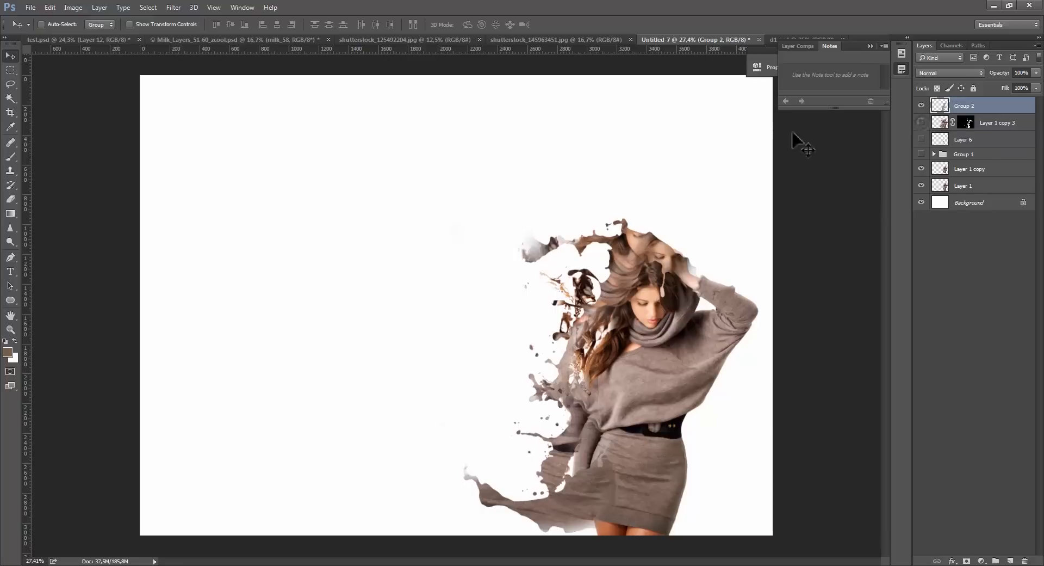
Displace Group 2 with scales of -200, Stretch To Fit and Repeat Edge Pixels, and move it up and left beside the woman.
left_click(179, 7)
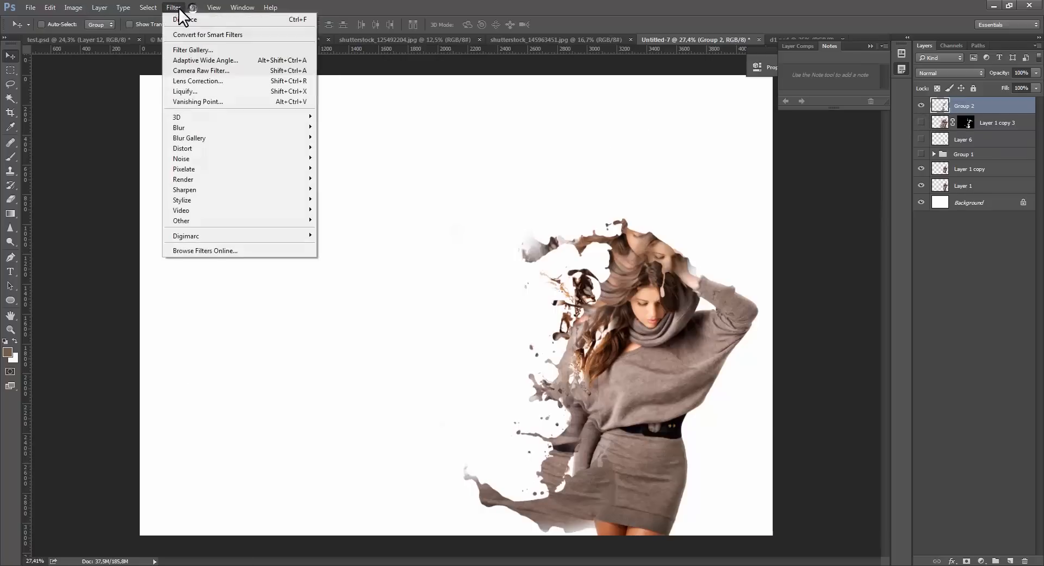
left_click(250, 148)
left_click(349, 144)
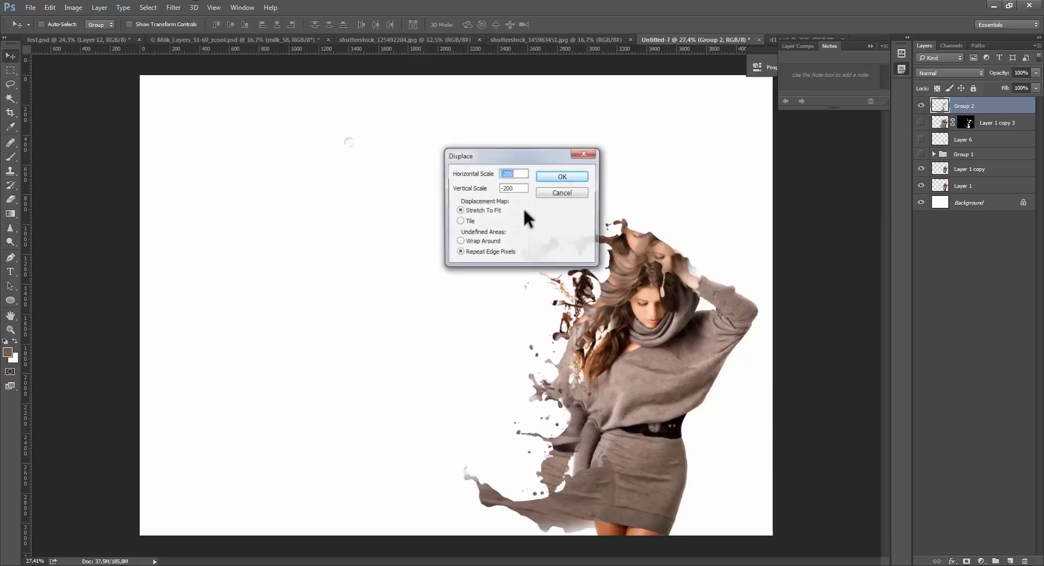
left_click(557, 169)
double_click(306, 93)
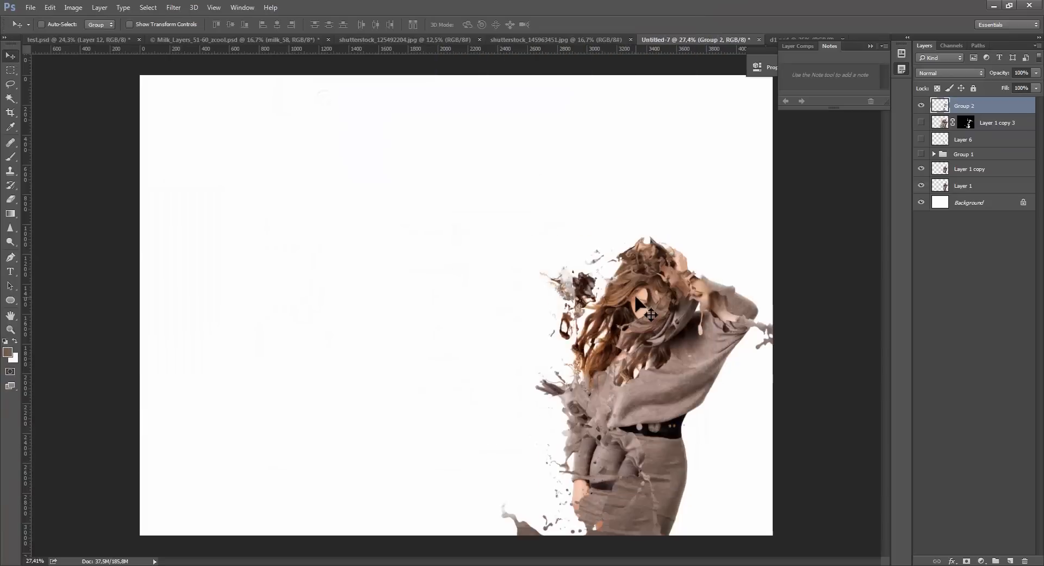
mouse_move(616, 327)
left_mouse_down()
mouse_move(489, 255)
mouse_move(598, 348)
mouse_move(623, 354)
mouse_move(615, 361)
mouse_move(612, 348)
mouse_move(614, 369)
mouse_move(613, 341)
mouse_move(735, 293)
mouse_move(775, 424)
mouse_move(681, 441)
mouse_move(656, 422)
mouse_move(656, 404)
left_mouse_up()
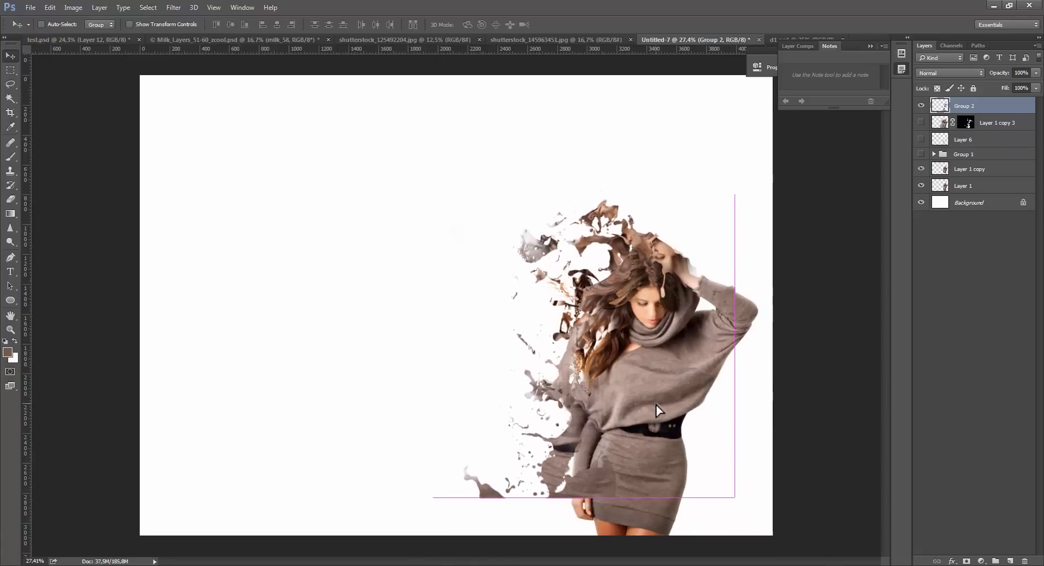
Show Layer 6 and move its milk splashes down and right over the woman's face and body.
key("e")
key("alt")
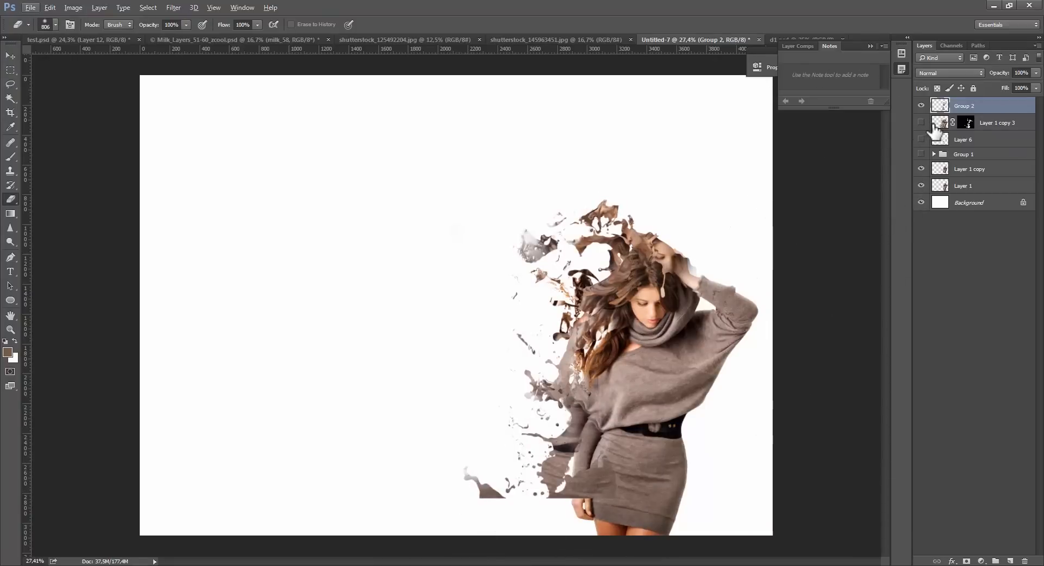
left_click(921, 139)
left_click(940, 140)
key("v")
mouse_move(613, 419)
left_mouse_down()
mouse_move(647, 407)
mouse_move(699, 423)
mouse_move(647, 441)
mouse_move(672, 443)
left_mouse_up()
Erase parts of Group 2 around the woman's head and arm within the outline of Layer 6, deselect, and hide Layer 6.
left_click(940, 141, "ctrl")
key("e")
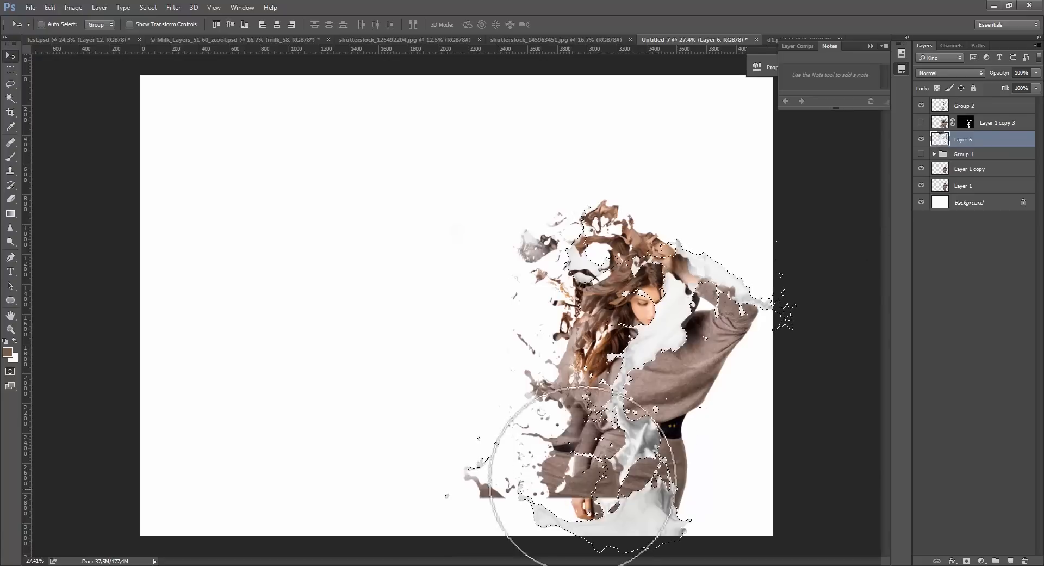
right_click(618, 487, "alt")
left_click(942, 108)
right_click(663, 473, "alt")
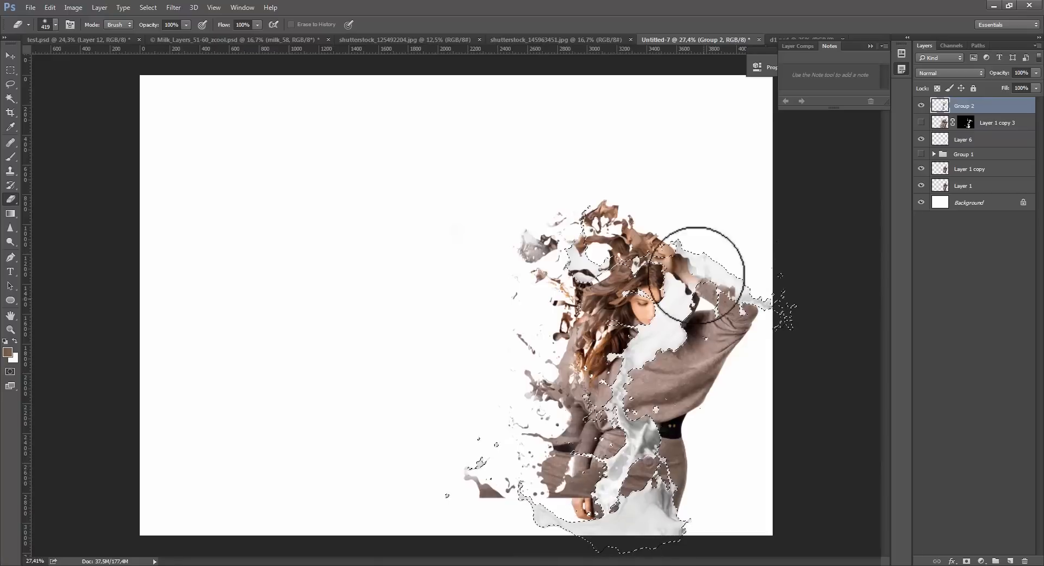
mouse_move(702, 275)
left_mouse_down()
mouse_move(653, 280)
mouse_move(608, 262)
mouse_move(580, 223)
mouse_move(536, 247)
left_mouse_up()
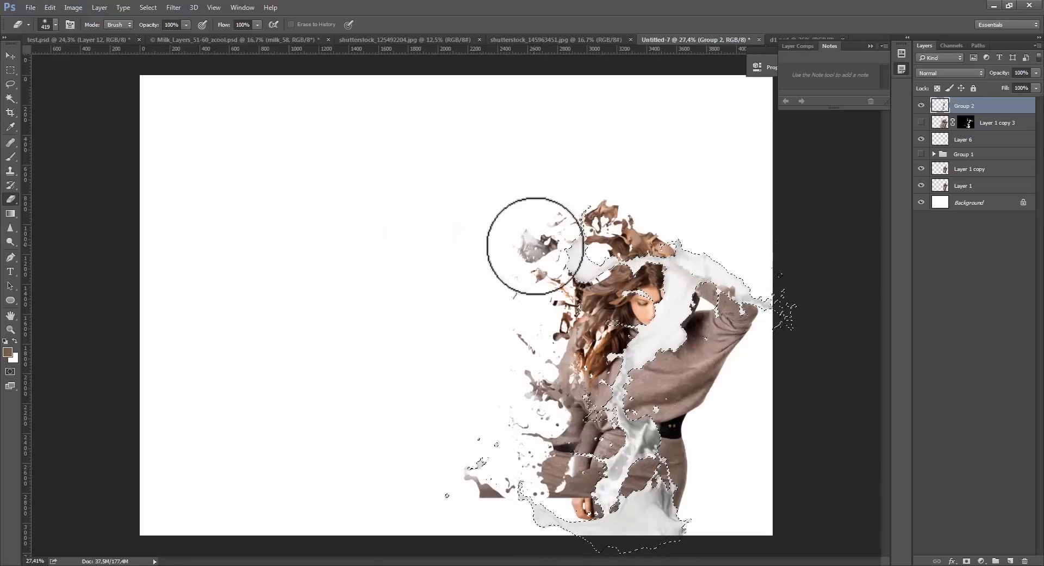
key("ctrl+d")
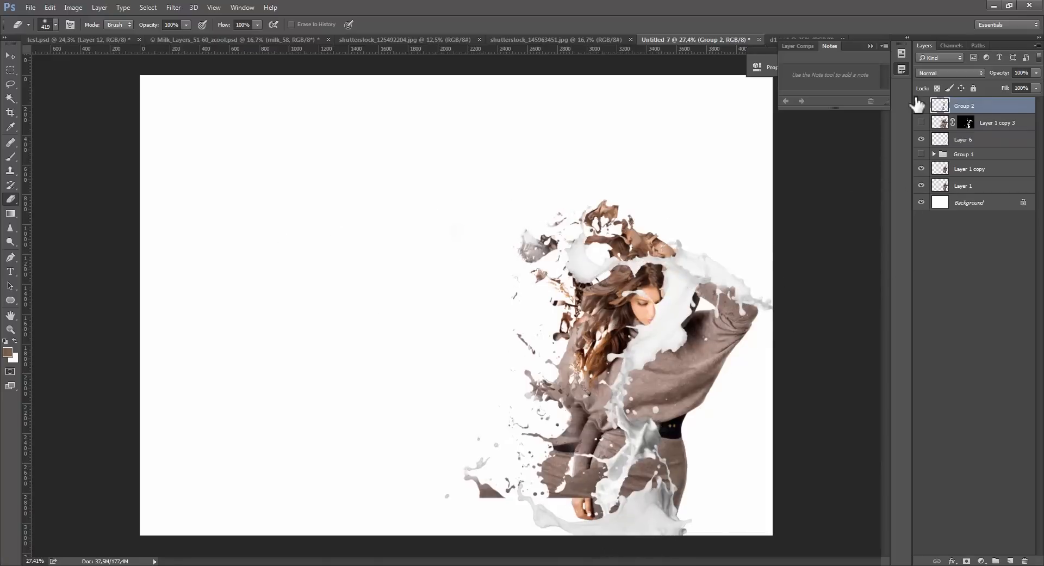
left_click(921, 104)
left_click(920, 106)
left_click(921, 139)
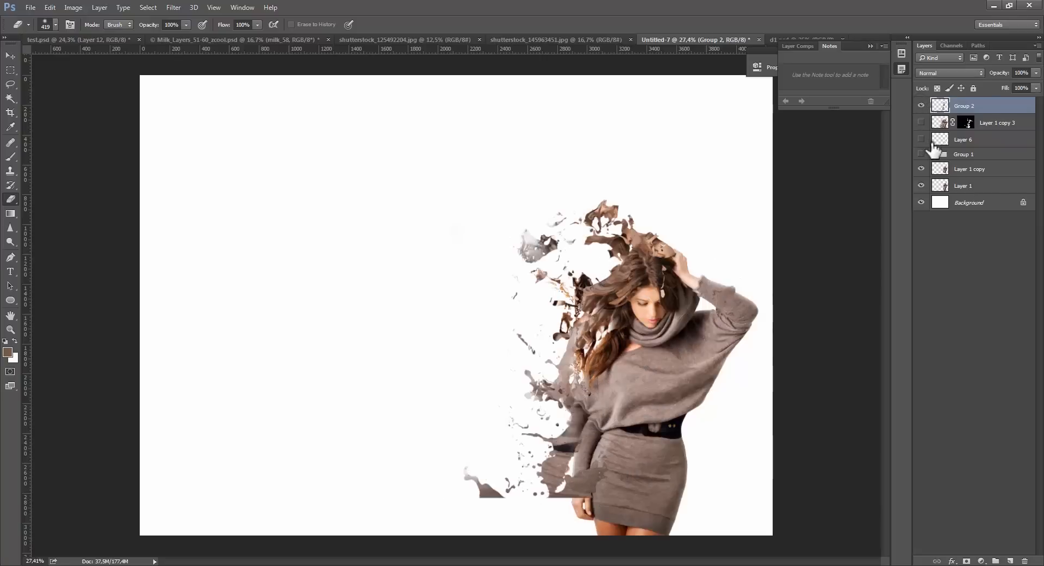
Show Layer 6 again, rotate it by -32.57 degrees, and place its splashes above the woman's head and over her shoulder.
left_click(926, 141)
left_click(921, 140)
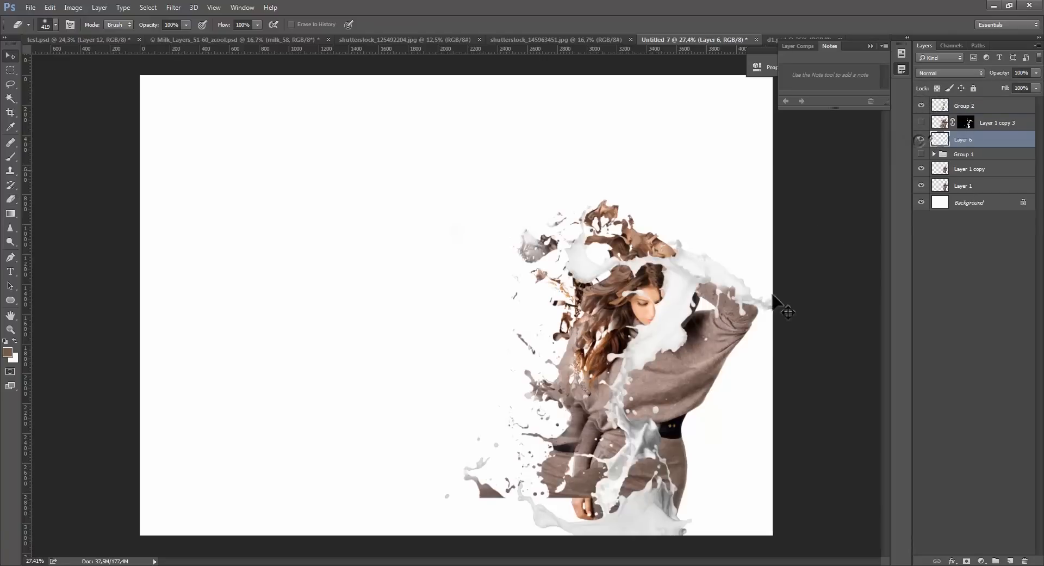
key("v")
left_click_drag(688, 260, 710, 152)
key("ctrl+t")
left_click_drag(547, 381, 721, 405)
left_click_drag(662, 250, 613, 348)
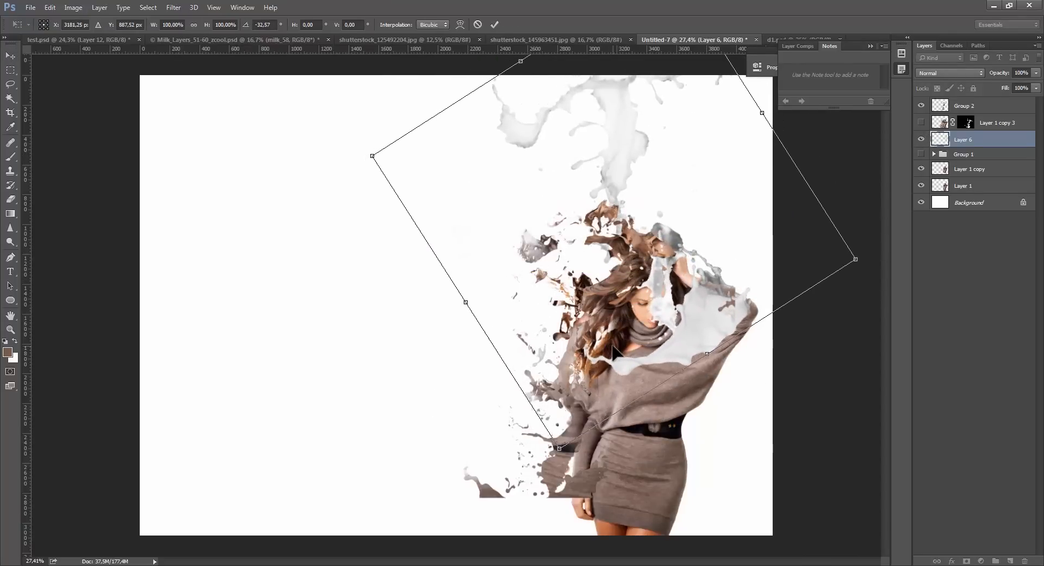
key("Return")
Erase Group 2 over the woman's raised hand and upper hair within the outline of the hidden Layer 6, and deselect.
left_click(940, 123, "ctrl")
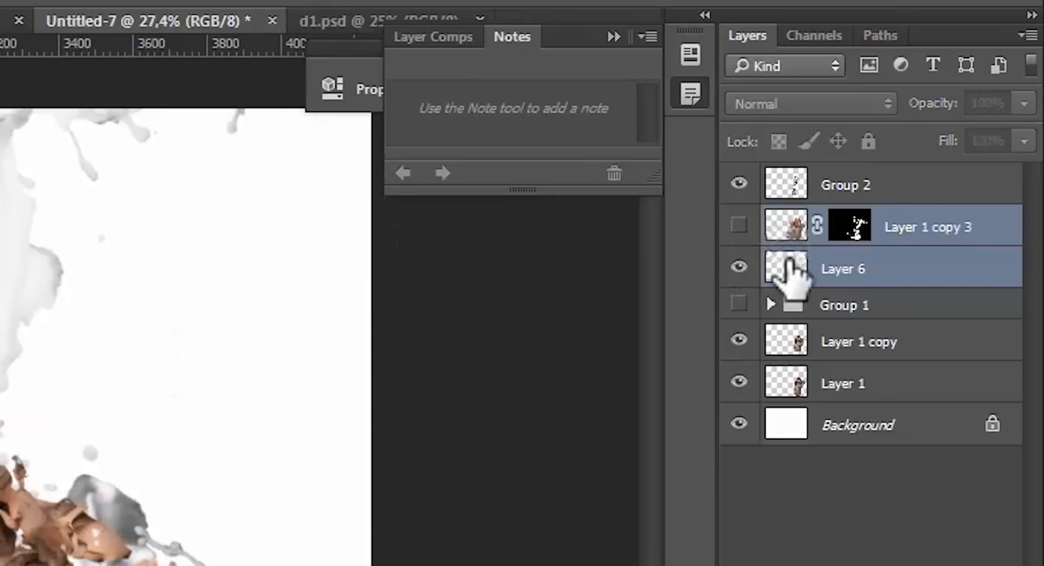
left_click(788, 272)
left_click(791, 275, "ctrl")
left_click(738, 267)
left_click(773, 187)
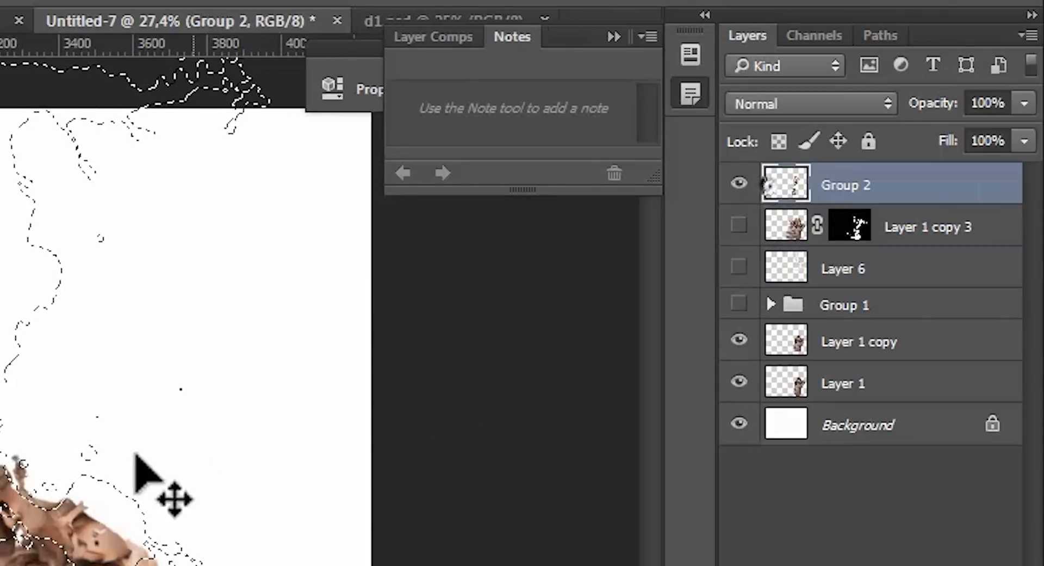
left_click(106, 455)
key("e")
left_click_drag(100, 531, 98, 550)
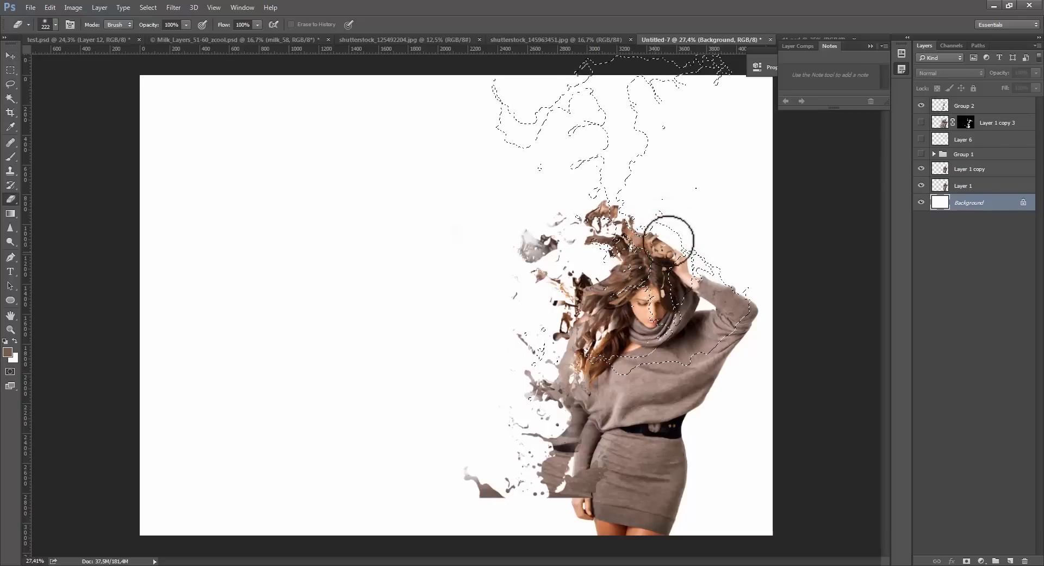
left_click(971, 106)
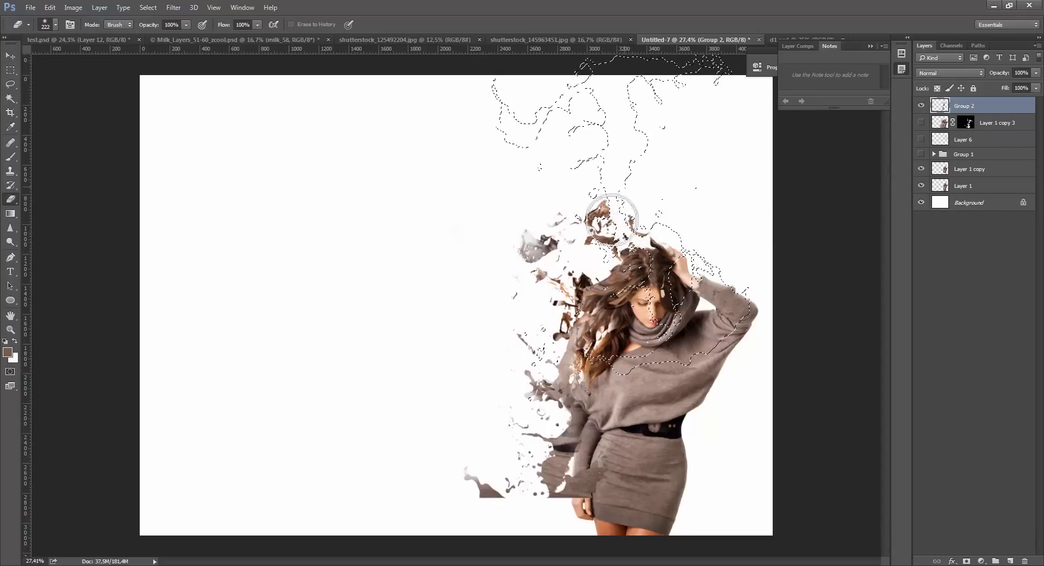
key("ctrl+d")
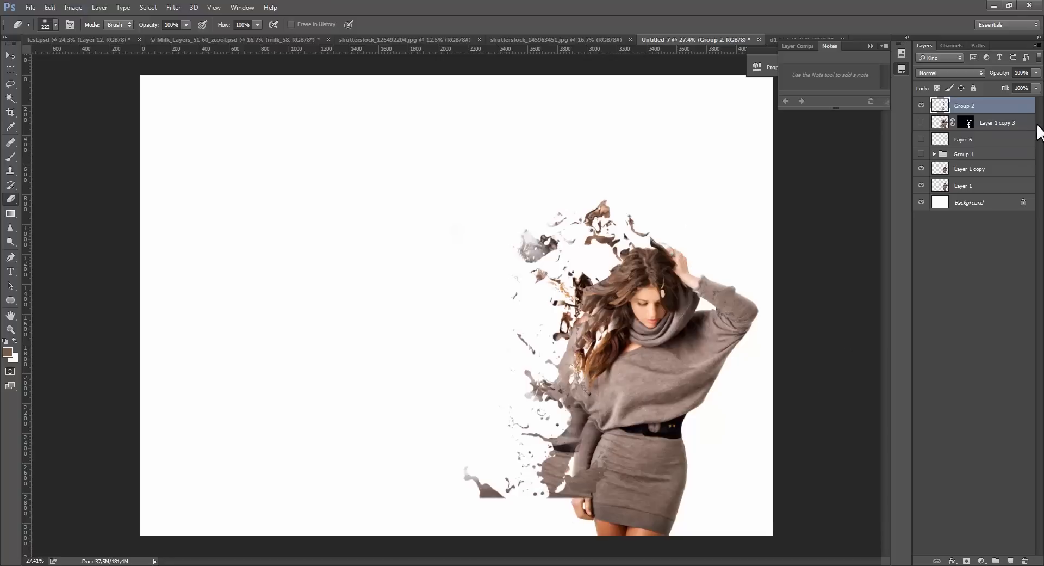
Show Layer 6, rotate it and scale it down, and place its milk splashes over the woman's skirt and the lower edge of Group 2.
left_click(921, 141)
left_click(957, 143)
key("ctrl+t")
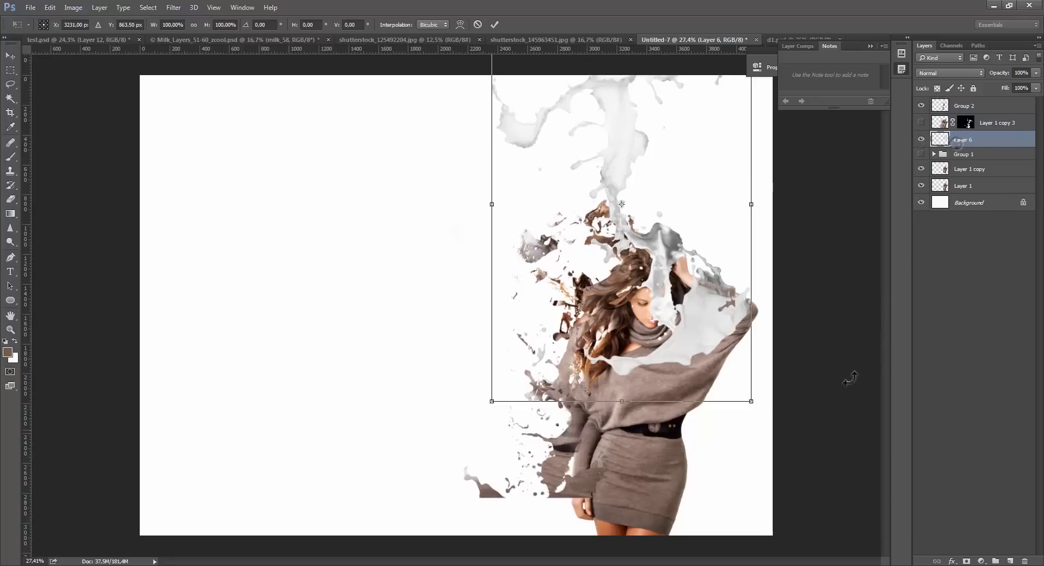
left_click_drag(792, 435, 814, 196)
left_click_drag(690, 283, 567, 555)
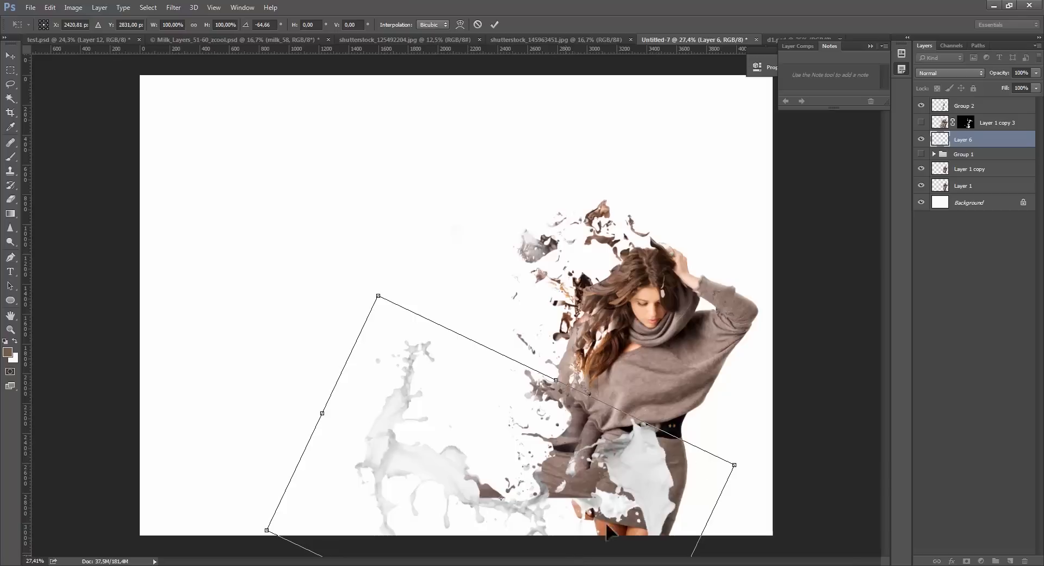
left_click_drag(740, 462, 582, 484)
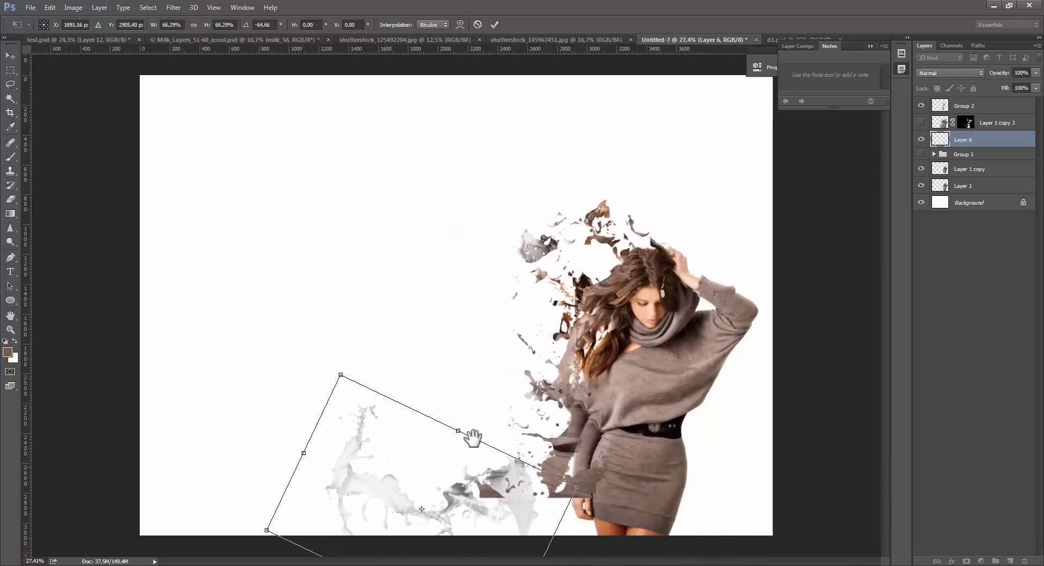
left_click_drag(484, 518, 530, 514)
left_click_drag(730, 474, 412, 532)
left_click_drag(357, 476, 381, 406)
left_click_drag(497, 475, 500, 454)
key("e")
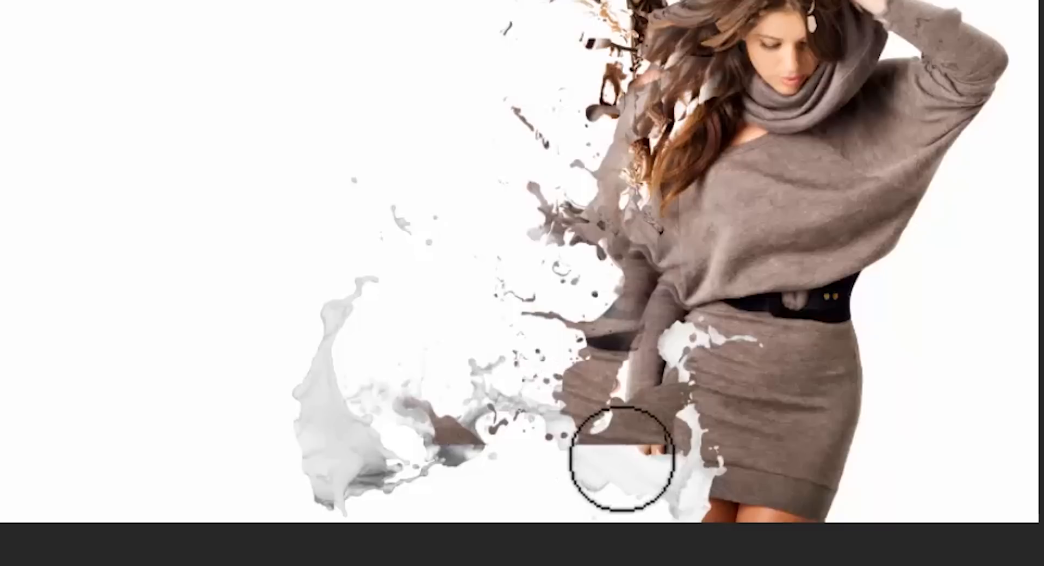
Move Layer 6 slightly down and warp its splashes so they curve over the skirt and the straight lower edge of Group 2.
key("v")
left_click_drag(562, 500, 562, 516)
key("ctrl+t")
right_click(602, 496)
left_click(655, 277)
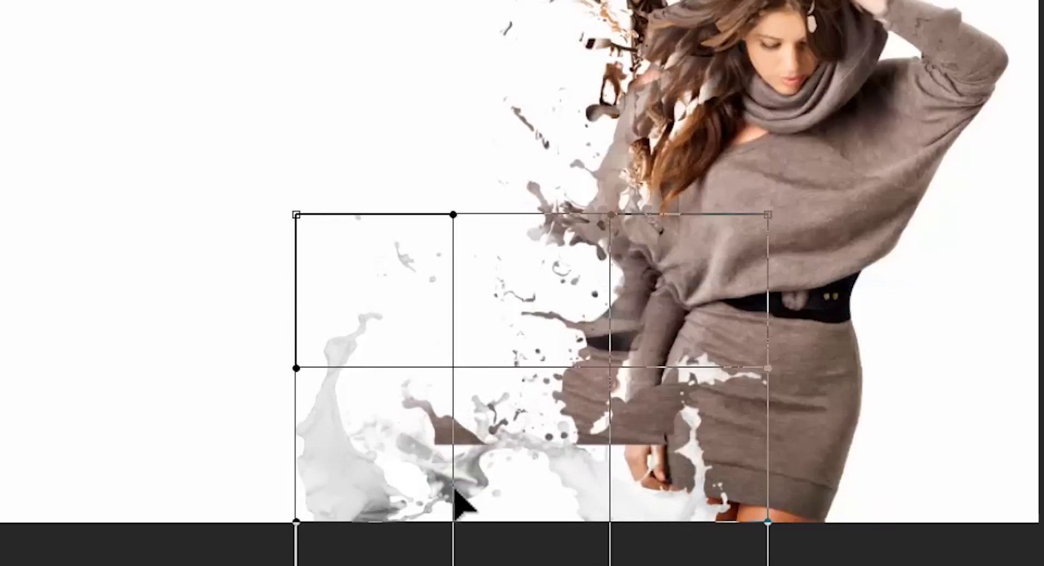
left_click_drag(459, 496, 661, 429)
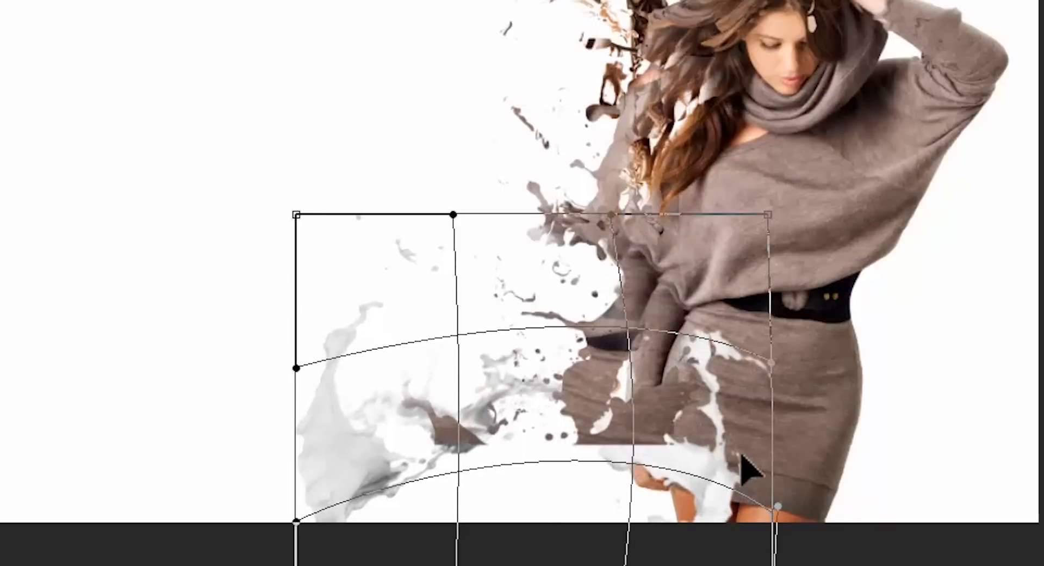
mouse_move(441, 354)
left_mouse_down()
mouse_move(429, 401)
mouse_move(490, 389)
left_mouse_up()
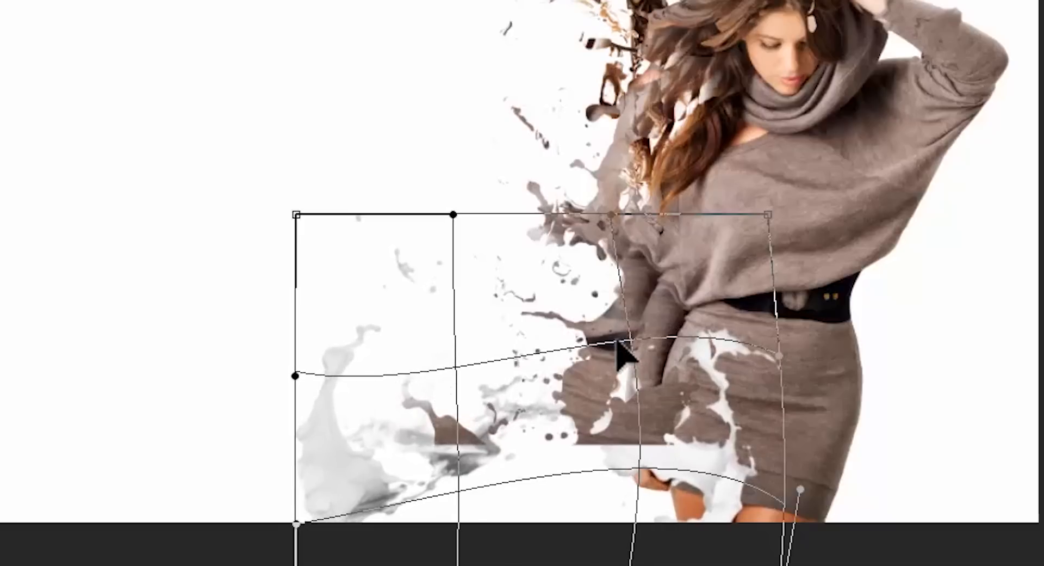
key("Return")
Erase the straight lower edge of Group 2 beside the skirt within the outline of the hidden Layer 6, and deselect.
left_click(945, 139, "ctrl")
left_click(922, 140)
left_click(971, 106)
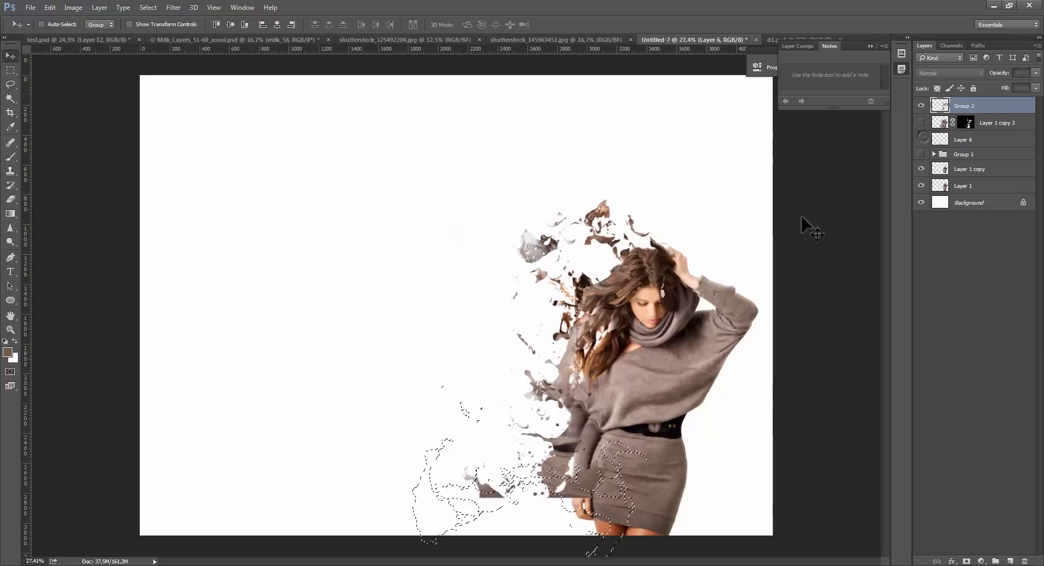
key("e")
key("bracketright")
key("bracketright")
left_click_drag(582, 496, 445, 506)
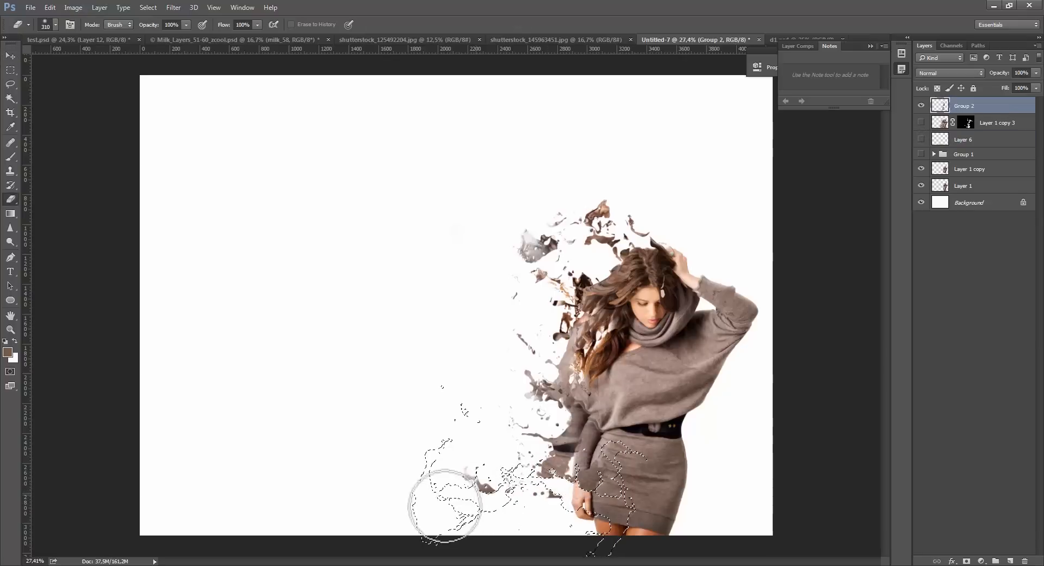
key("ctrl+d")
mouse_move(547, 501)
left_mouse_down()
mouse_move(536, 500)
mouse_move(546, 498)
left_mouse_up()
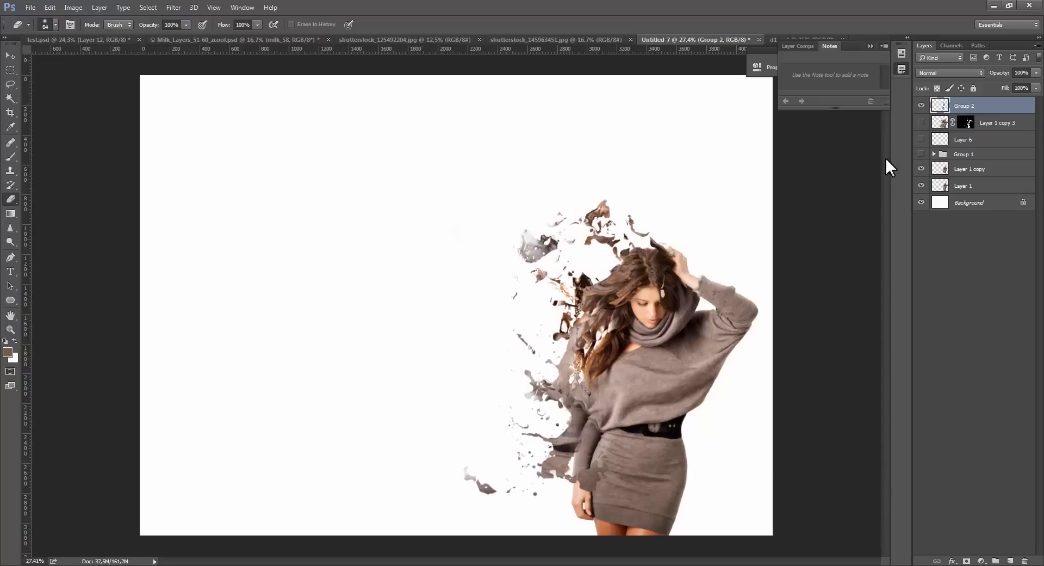
Duplicate Group 2 and move the copy down so its splashes reach the bottom edge of the canvas.
key("ctrl+j")
key("v")
mouse_move(583, 383)
left_mouse_down()
mouse_move(591, 465)
mouse_move(581, 443)
mouse_move(580, 351)
mouse_move(574, 462)
mouse_move(587, 523)
mouse_move(578, 511)
left_mouse_up()
key("e")
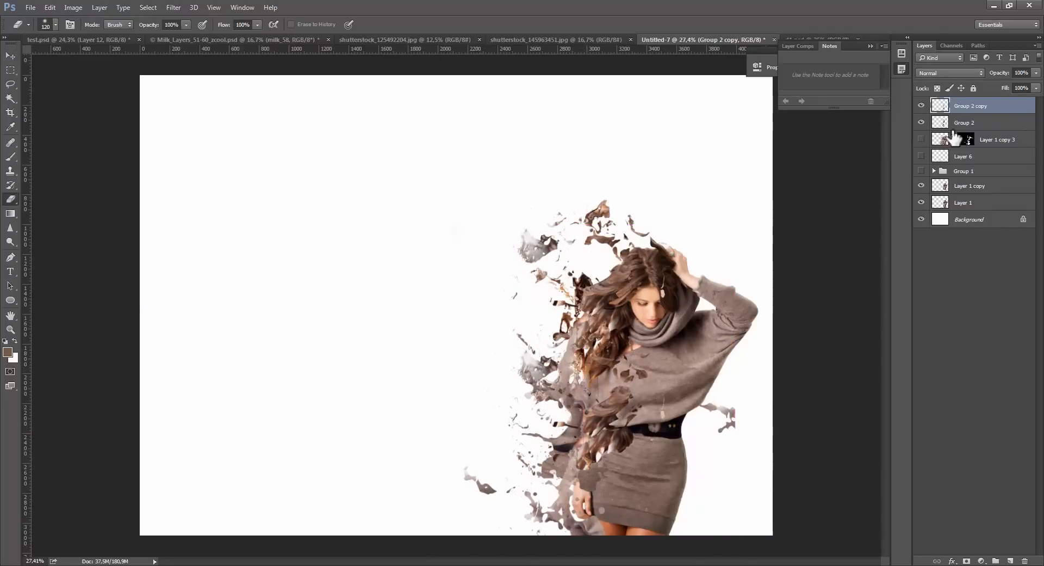
Show Layer 6, move its splashes over the woman's face and torso, and transform them to cover the duplicated hair pieces.
left_click(942, 144)
left_click(921, 156)
left_click(956, 157)
key("v")
left_click_drag(639, 478, 714, 367)
key("ctrl+t")
left_click_drag(327, 442, 576, 399)
key("Return")
Erase Group 2 copy over the woman's hair, torso and waist within the outline of the hidden Layer 6, and deselect.
left_click(949, 156, "ctrl")
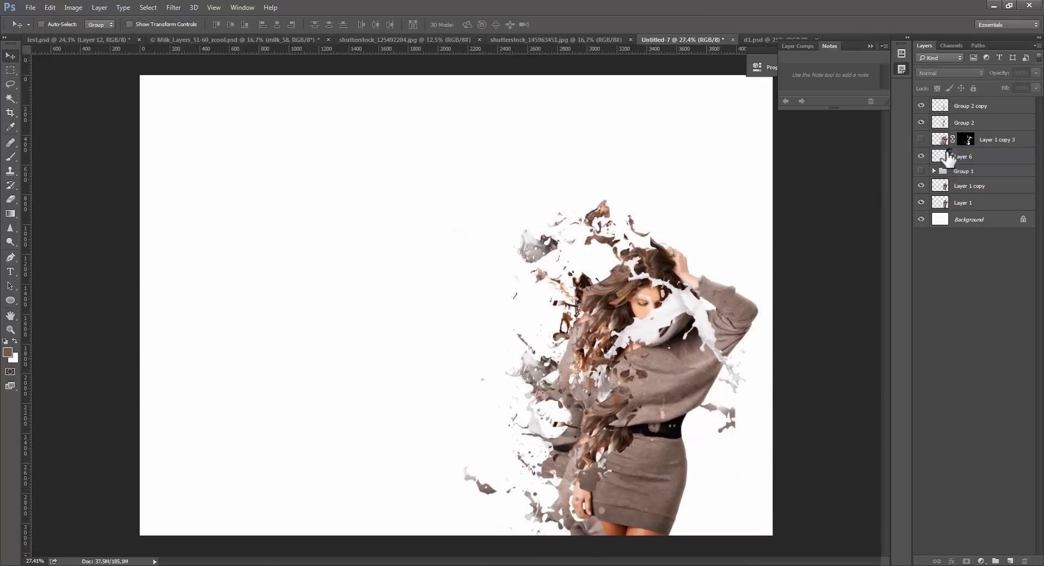
left_click(942, 158, "ctrl")
left_click(921, 156)
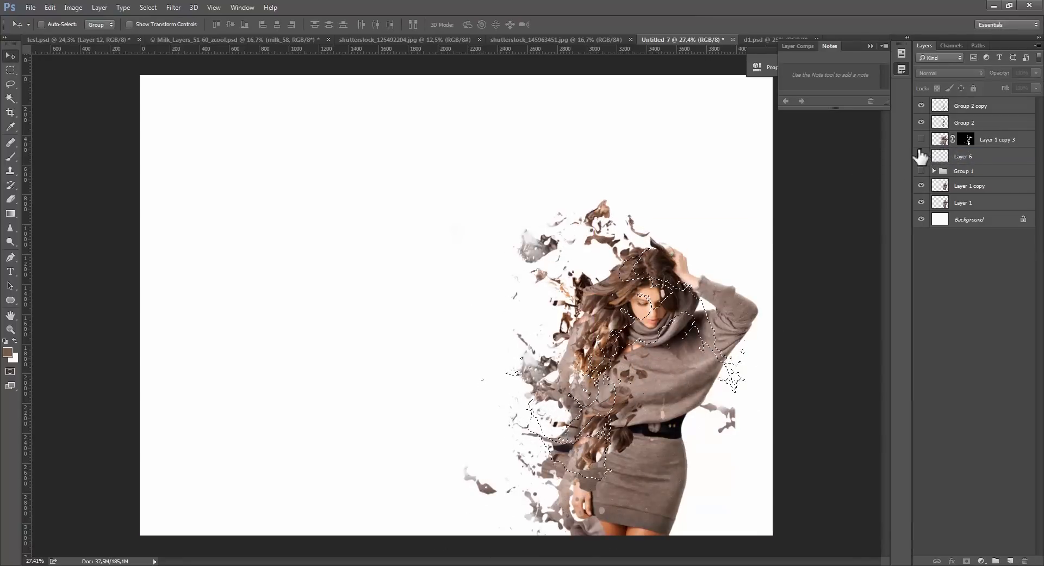
left_click(940, 106)
key("e")
right_click(570, 442, "alt")
mouse_move(580, 465)
left_mouse_down()
mouse_move(651, 392)
mouse_move(566, 466)
mouse_move(616, 435)
mouse_move(626, 450)
mouse_move(622, 422)
mouse_move(687, 343)
mouse_move(612, 346)
mouse_move(651, 299)
left_mouse_up()
key("ctrl+d")
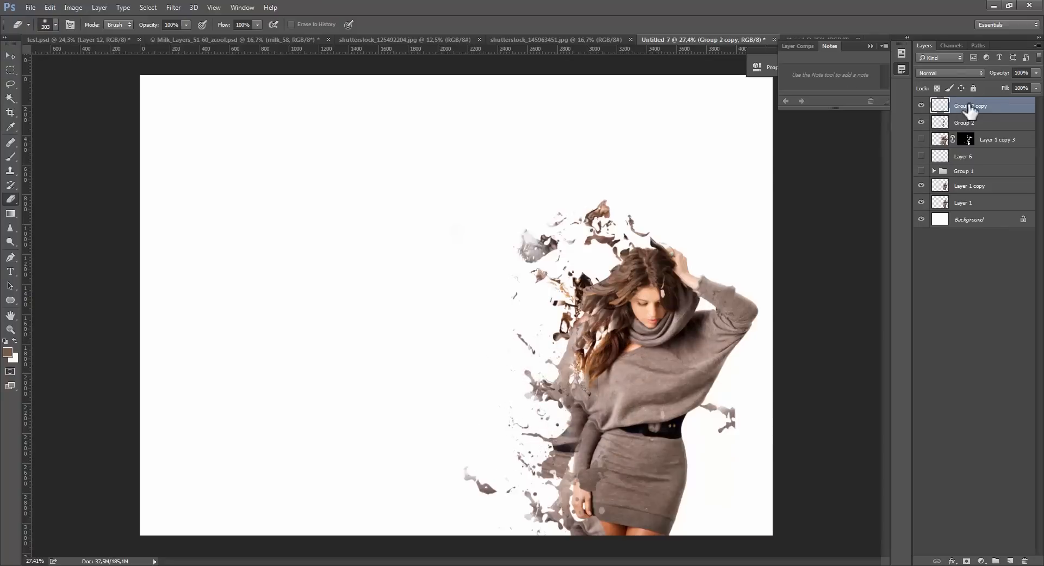
Erase the stray splash beside the woman's belt from Group 2 copy without an active selection.
left_click(943, 108, "ctrl")
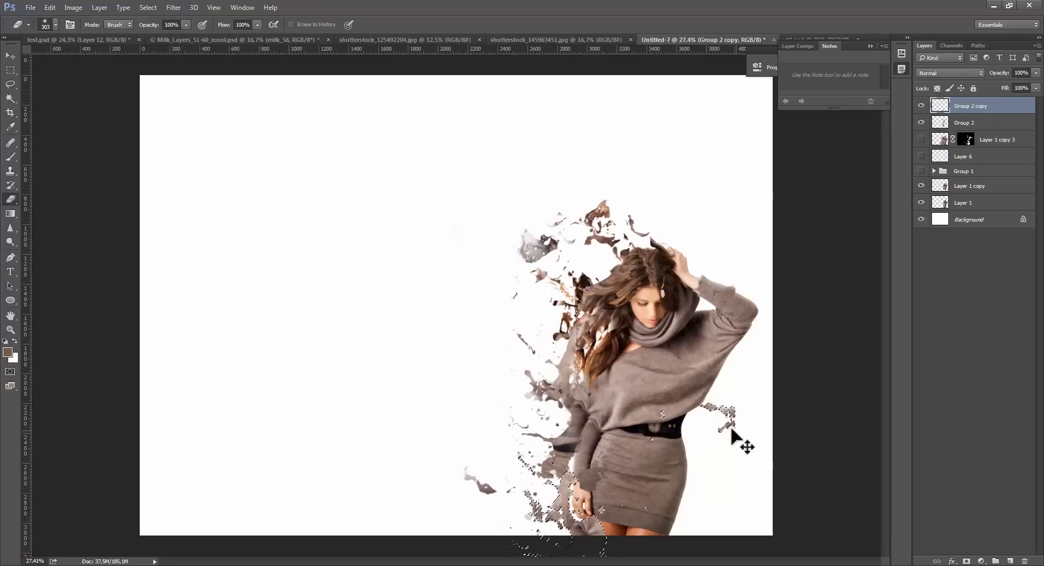
key("ctrl+d")
mouse_move(720, 411)
left_mouse_down()
mouse_move(648, 390)
mouse_move(747, 411)
mouse_move(793, 397)
left_mouse_up()
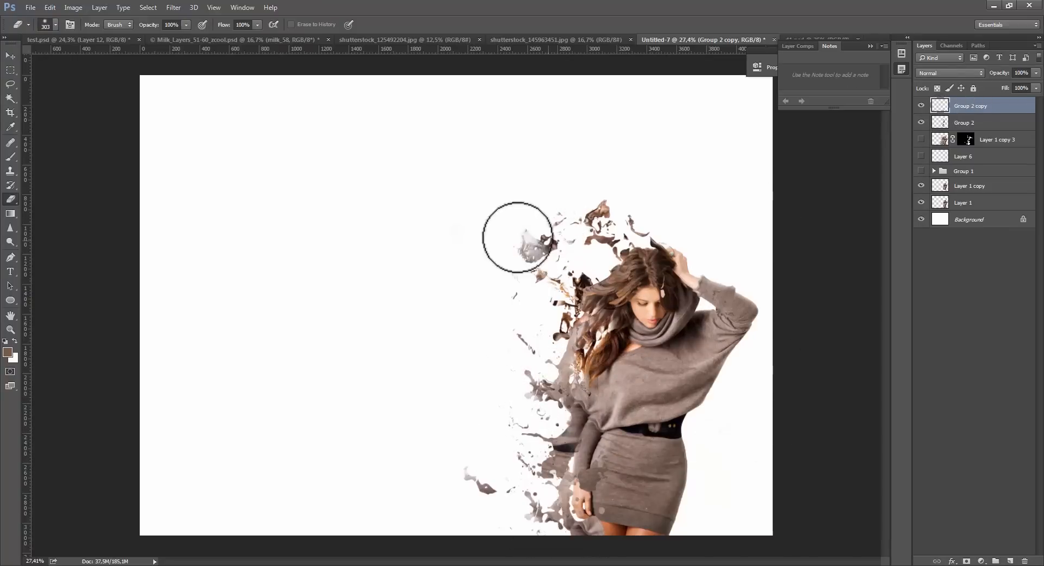
Identify the layer holding the grey splash beside the woman's hair and erase that splash from Group 2.
left_click(923, 121)
left_click(923, 122)
left_click(943, 123)
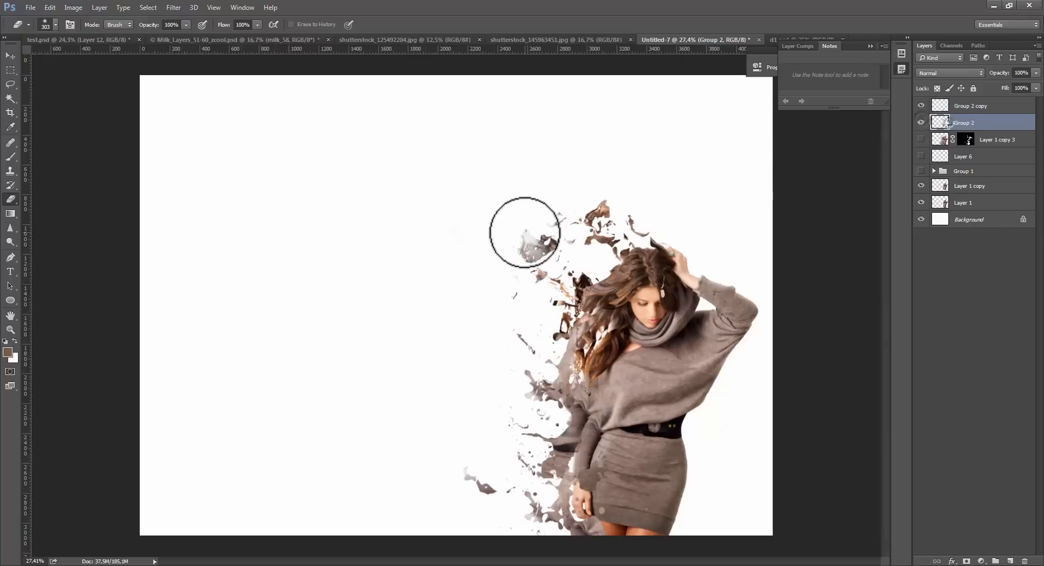
left_click_drag(525, 233, 506, 236)
left_click(955, 108)
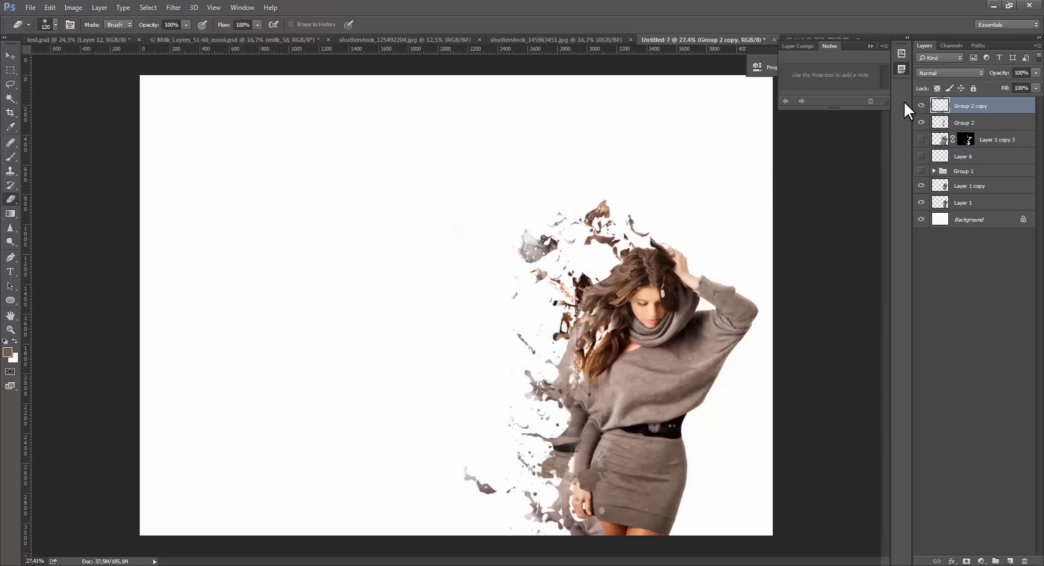
key("alt+bracketleft")
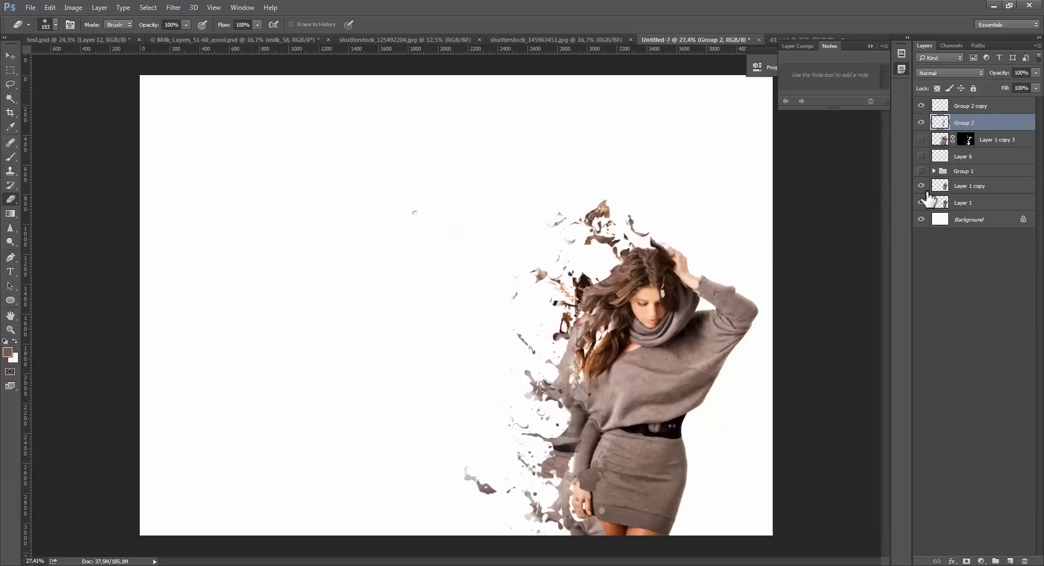
Compare the composite with Layer 1 copy and Layer 1 hidden and shown, leaving both visible and Layer 1 selected.
left_click(931, 188)
left_click(921, 186)
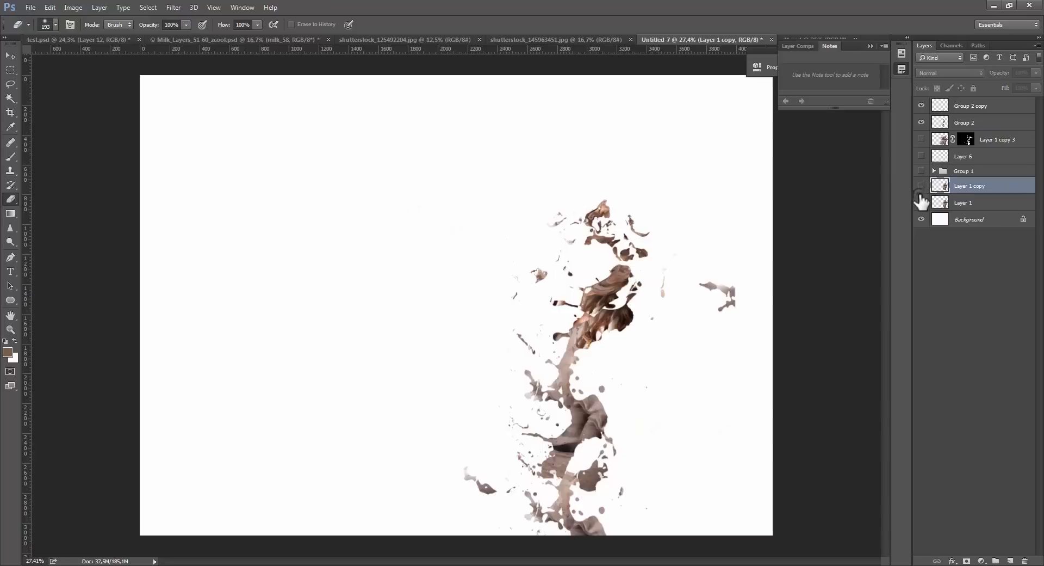
left_click(921, 203)
left_click(938, 202)
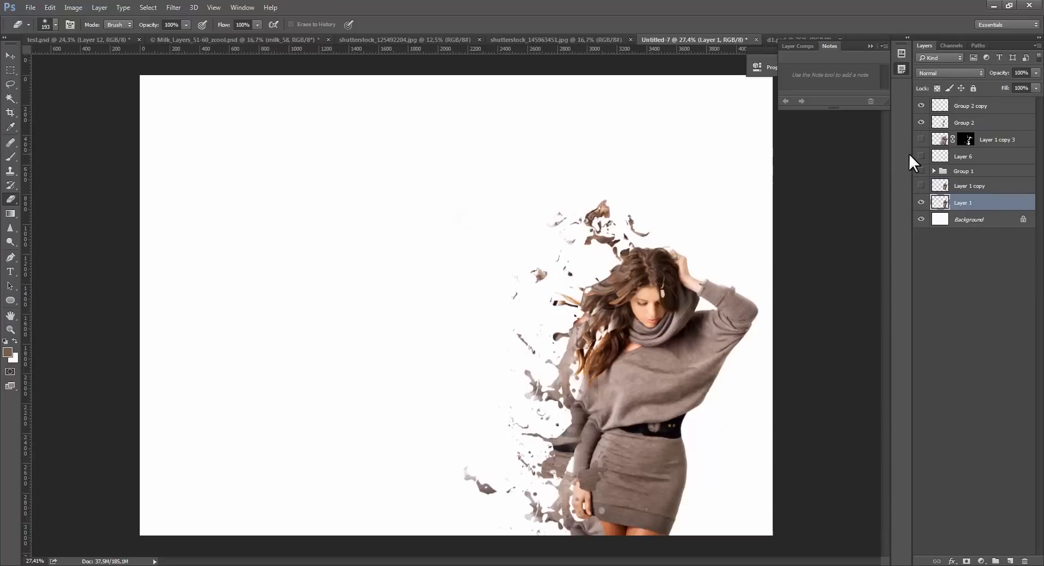
left_click(921, 186)
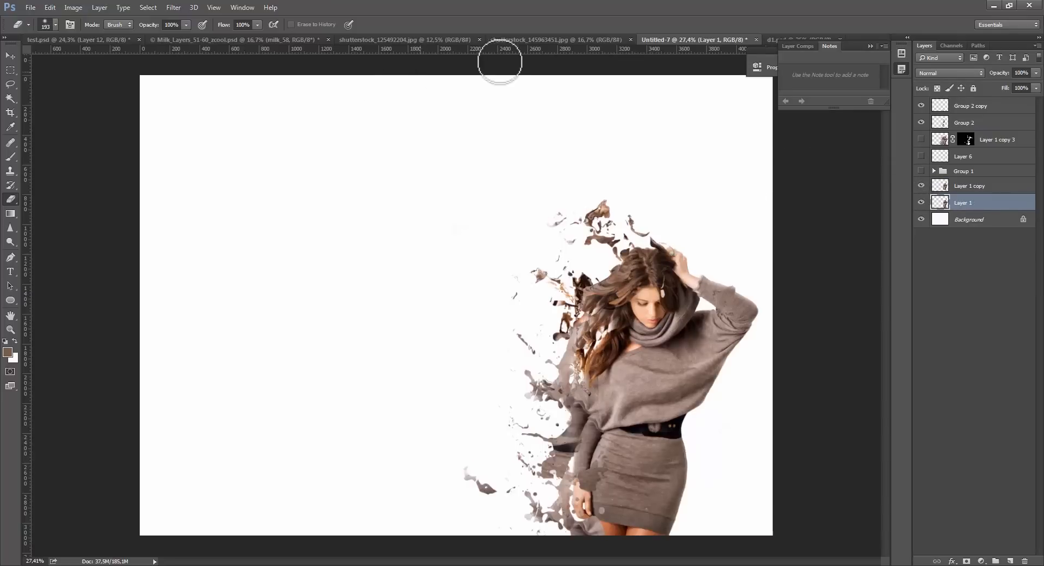
Copy the whole dust photo shutterstock_145963451.jpg and paste it into the Untitled-7 composite above Layer 1.
left_click(518, 39)
key("ctrl+a")
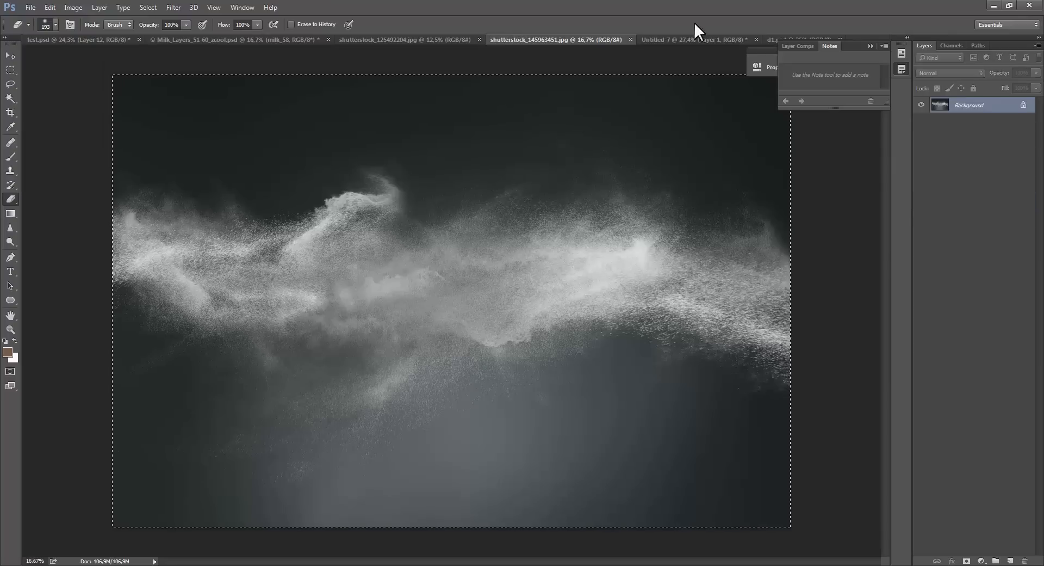
key("ctrl+c")
left_click(793, 37)
key("ctrl+v")
key("ctrl+z")
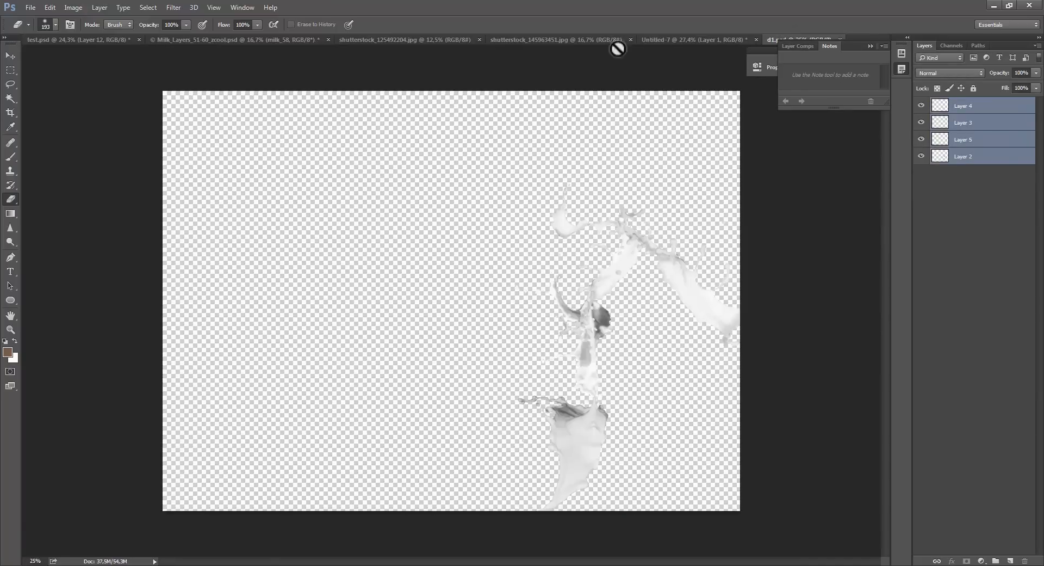
left_click_drag(618, 49, 663, 41)
left_click_drag(565, 232, 565, 294)
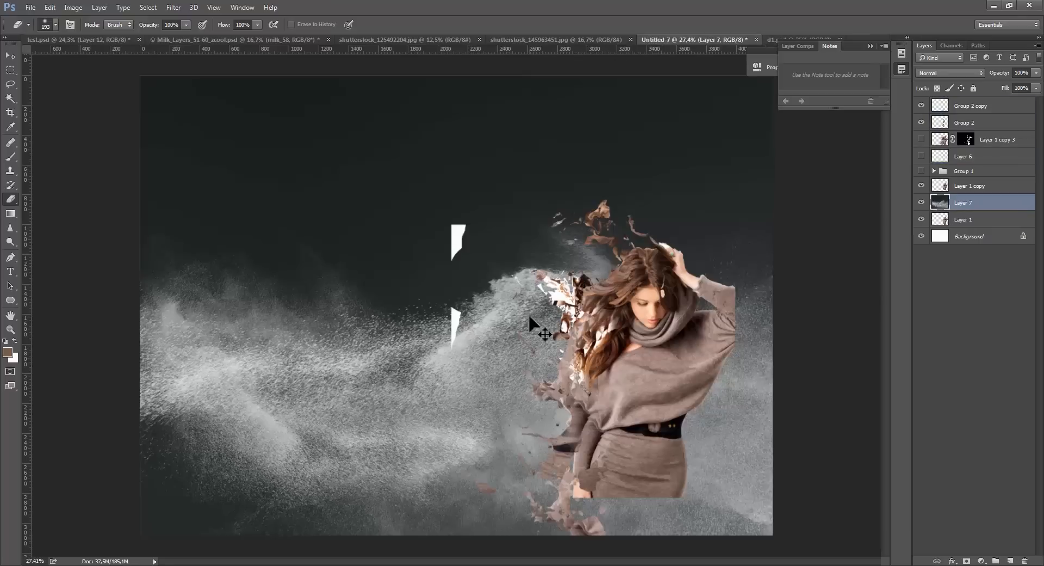
key("ctrl+t")
scroll(456, 306, "down", 6)
key("alt+space")
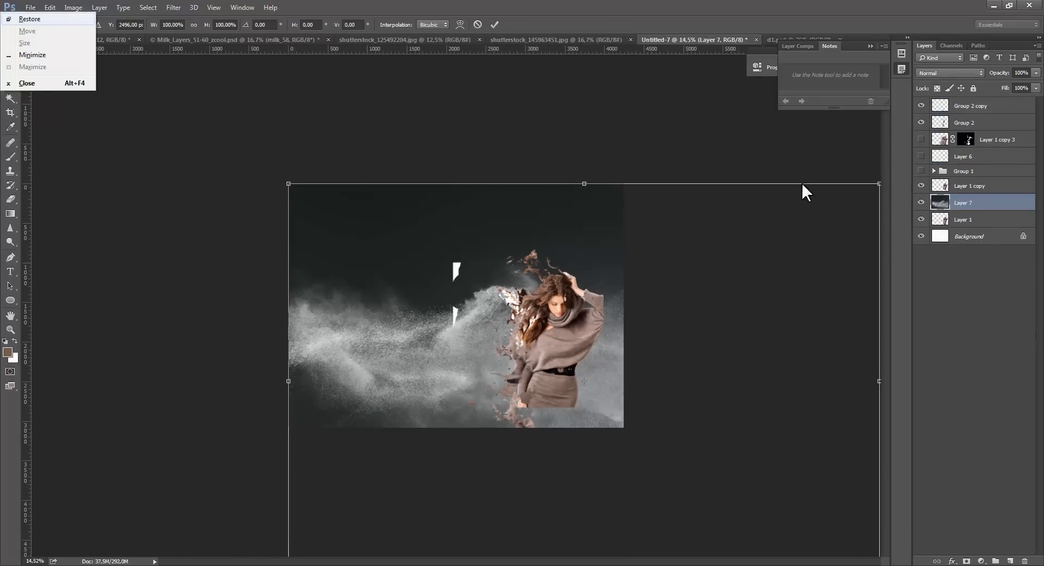
key("Escape")
key("Escape")
Bring the dust photo in Layer 7 to the top of the layer stack and shift it up and to the left.
left_click_drag(970, 214, 960, 107)
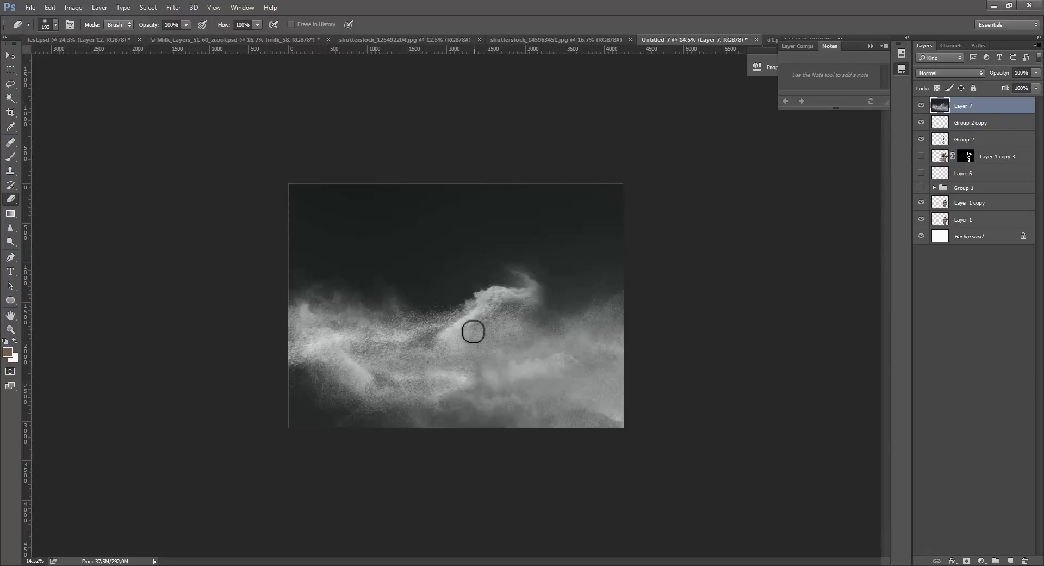
left_click(10, 56)
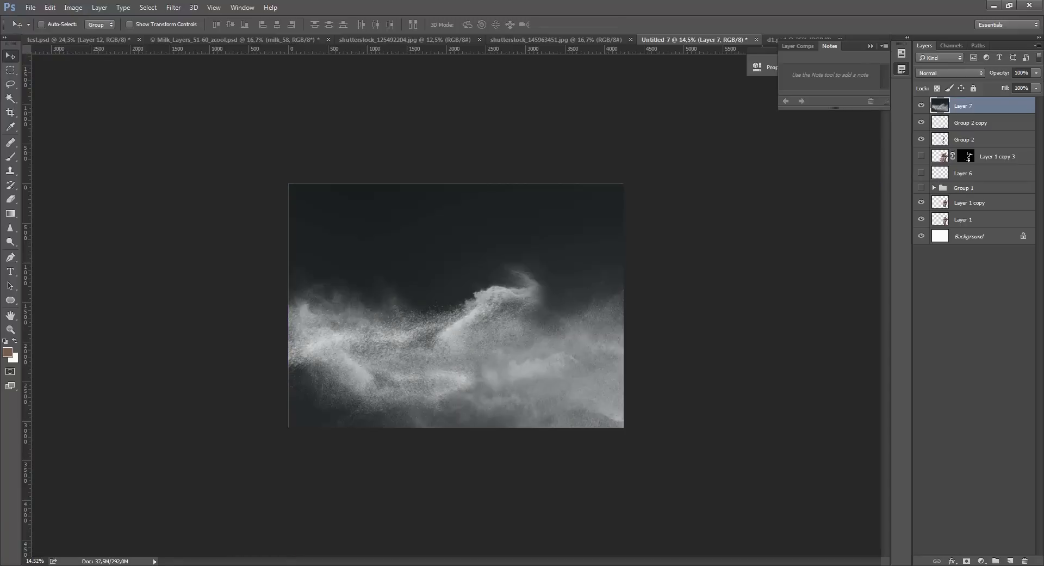
left_click_drag(521, 395, 442, 307)
Rotate Layer 7 by -41.47 degrees, scale it to 60.48%, and place its dust cloud diagonally across the canvas.
key("ctrl+t")
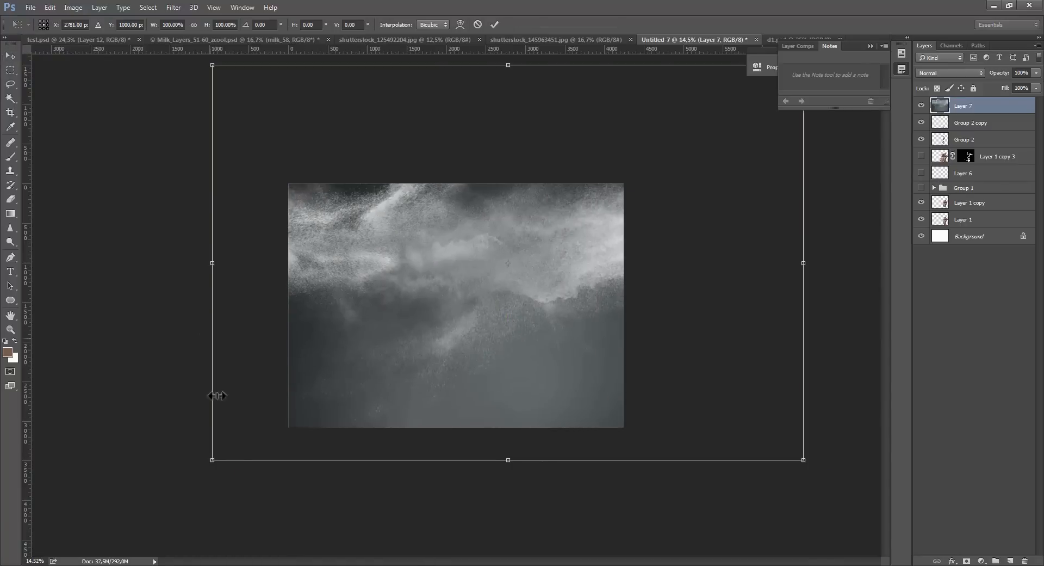
left_click_drag(217, 395, 212, 484)
key("ctrl+z")
left_click_drag(162, 398, 554, 443)
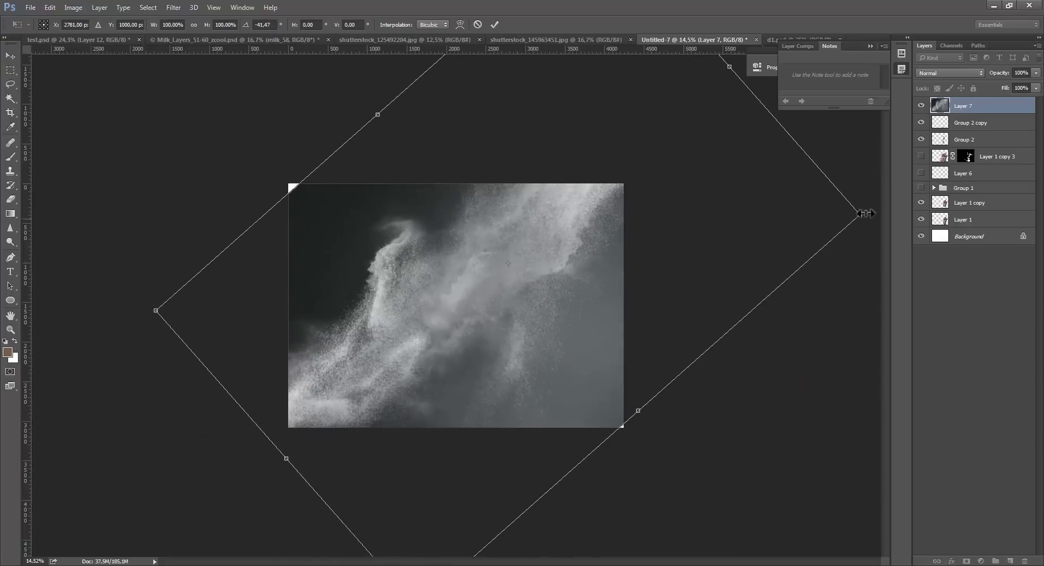
left_click_drag(861, 214, 582, 252)
left_click_drag(436, 283, 515, 328)
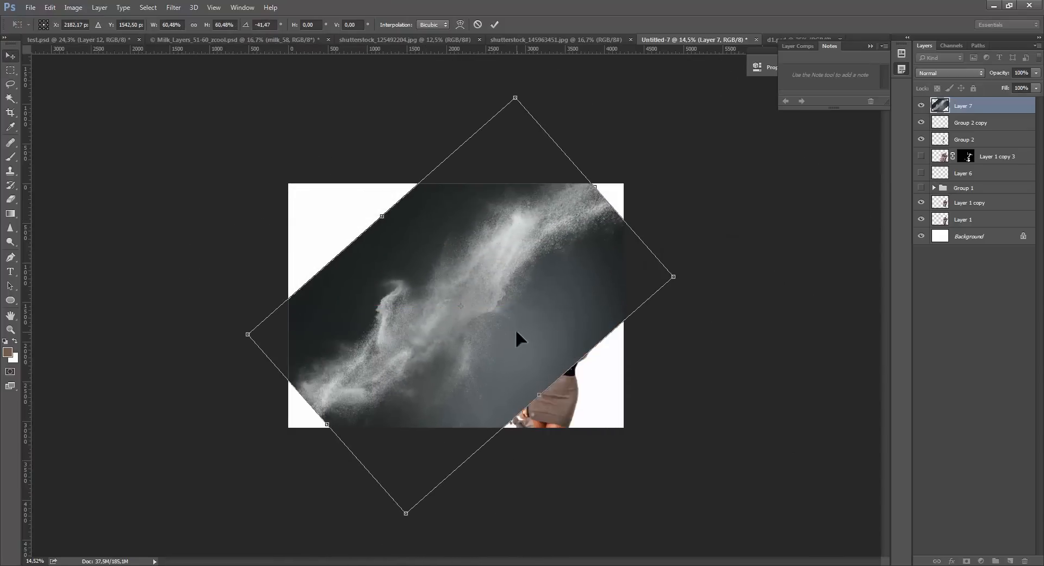
key("Return")
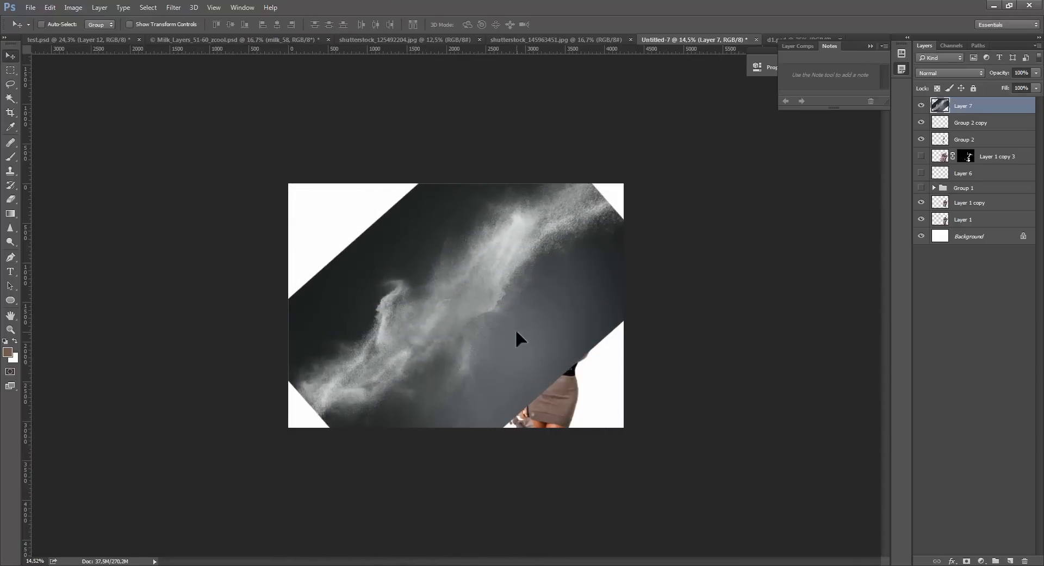
Save the document as test in Photoshop PSD format and check the composite with Layer 7 hidden and shown.
key("ctrl+shift+s")
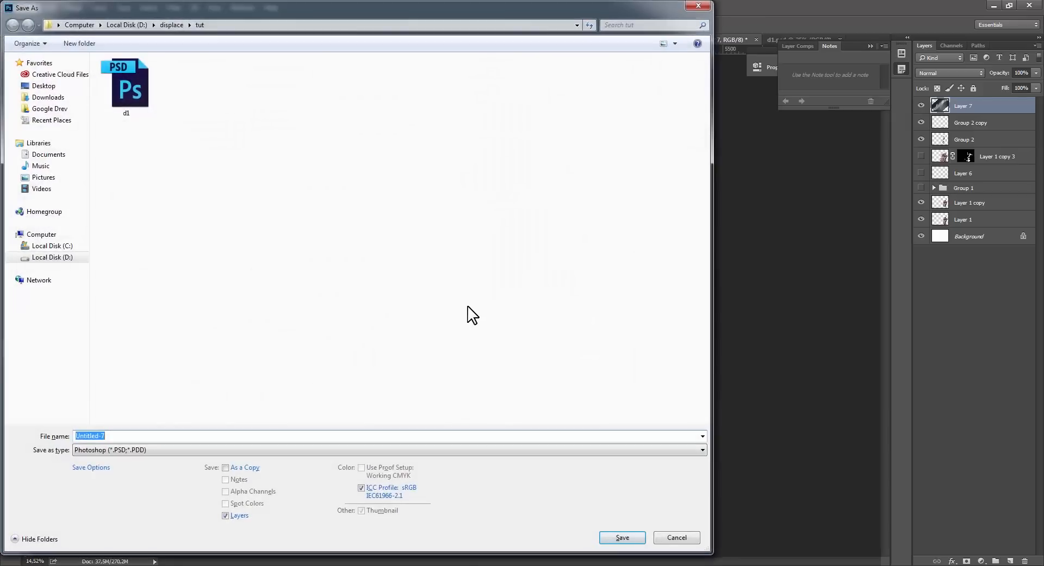
type("test")
key("Return")
key("Return")
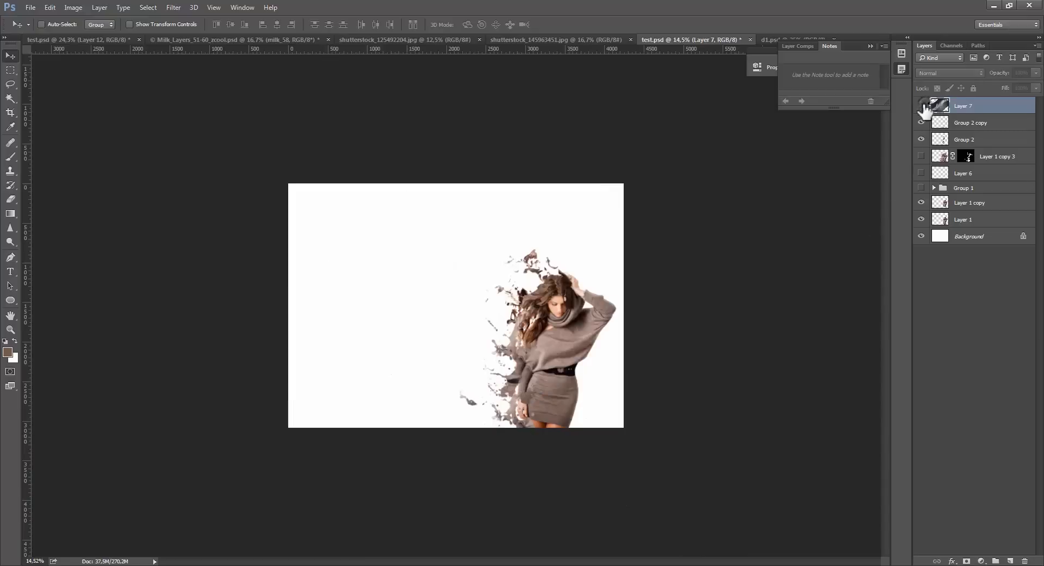
left_click(923, 106)
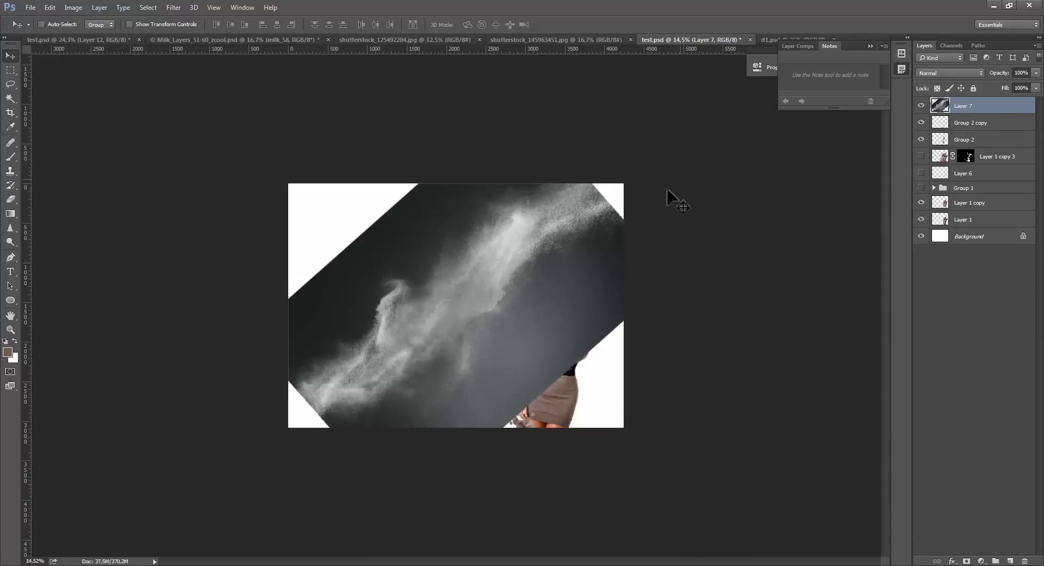
Darken the dust photo in Layer 7 with a Levels midtone value of 0.52 and set its blend mode to Screen.
key("ctrl+l")
left_click_drag(518, 123, 748, 158)
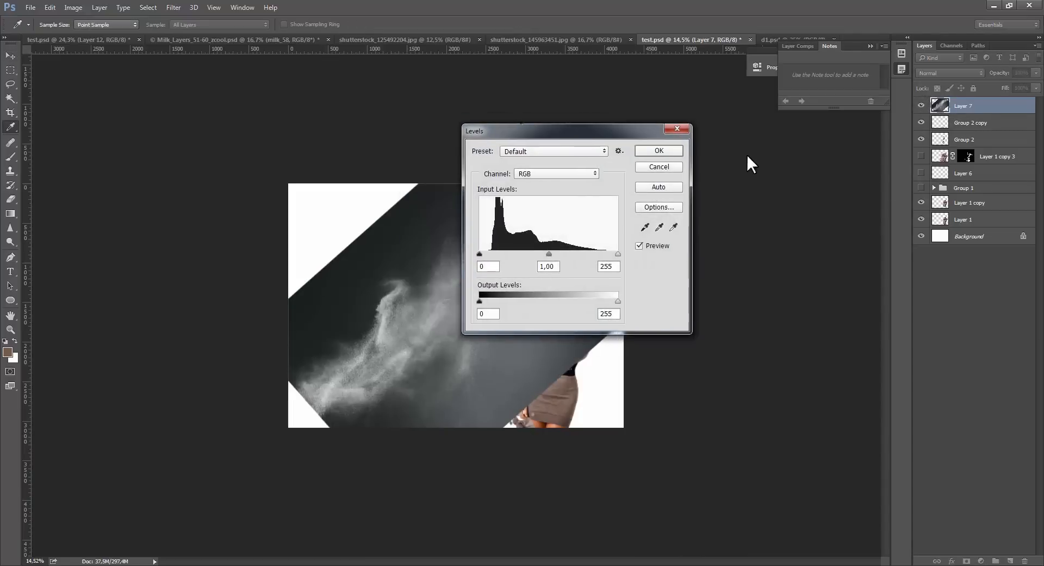
left_click_drag(724, 281, 748, 283)
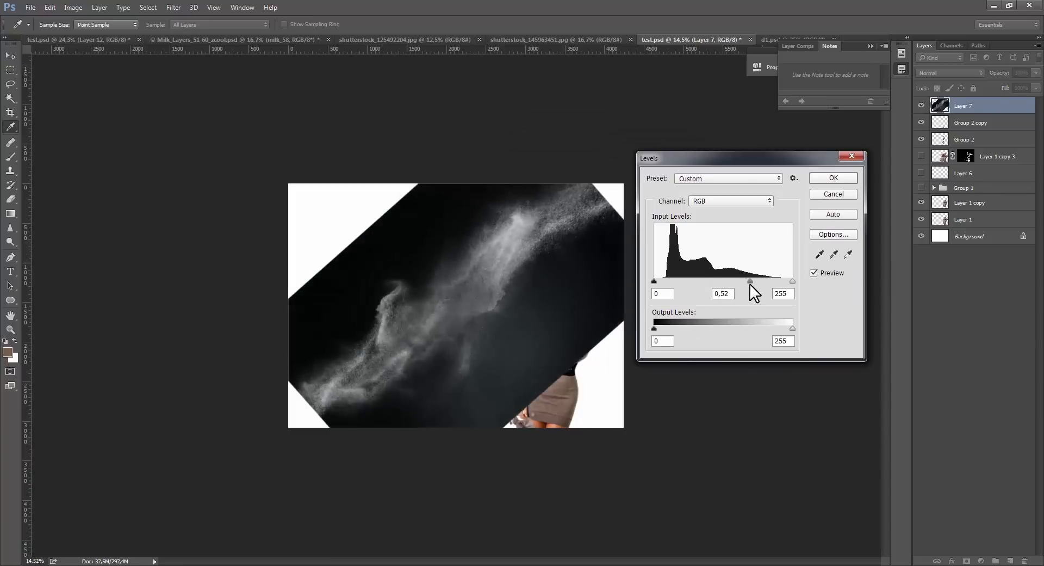
left_click(848, 179)
left_click(928, 73)
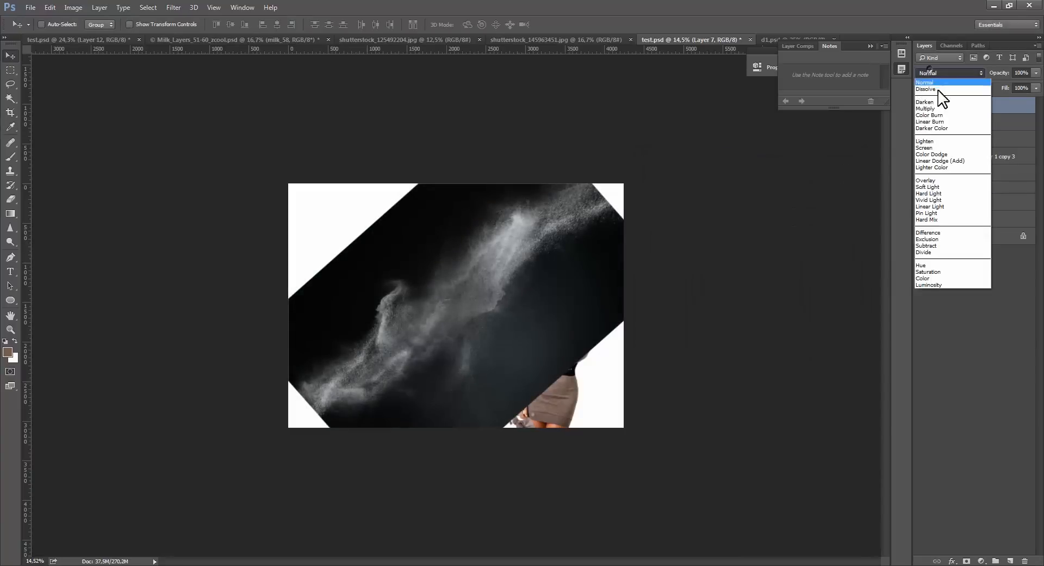
left_click(932, 148)
Rotate the Layer 7 dust cloud by -40.60 degrees and place it over the woman's dissolving side.
key("ctrl+t")
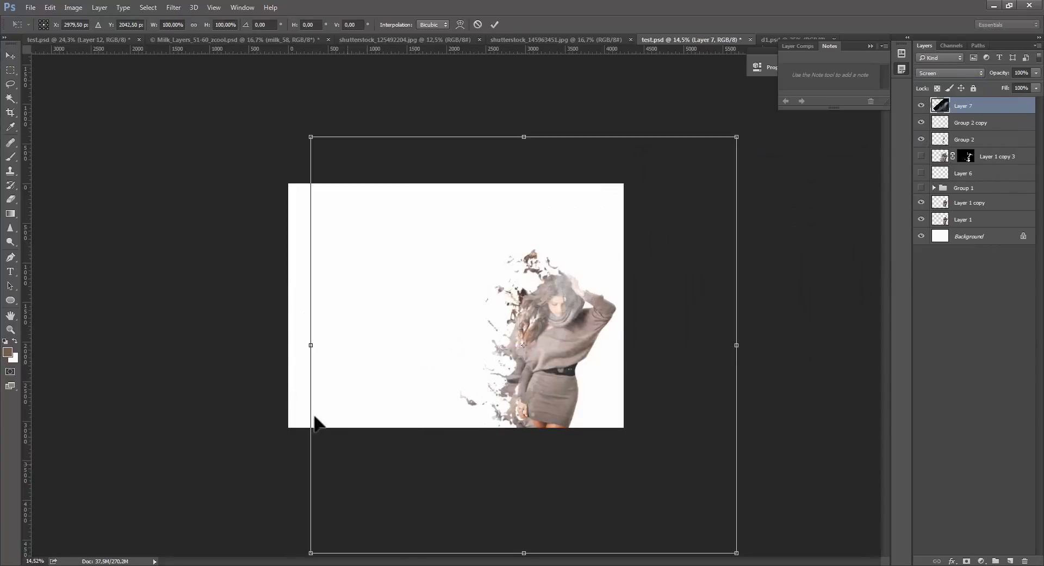
left_click_drag(295, 436, 454, 473)
scroll(645, 457, "up", 5)
left_click_drag(645, 457, 548, 496)
scroll(548, 496, "down", 2)
key("alt+space")
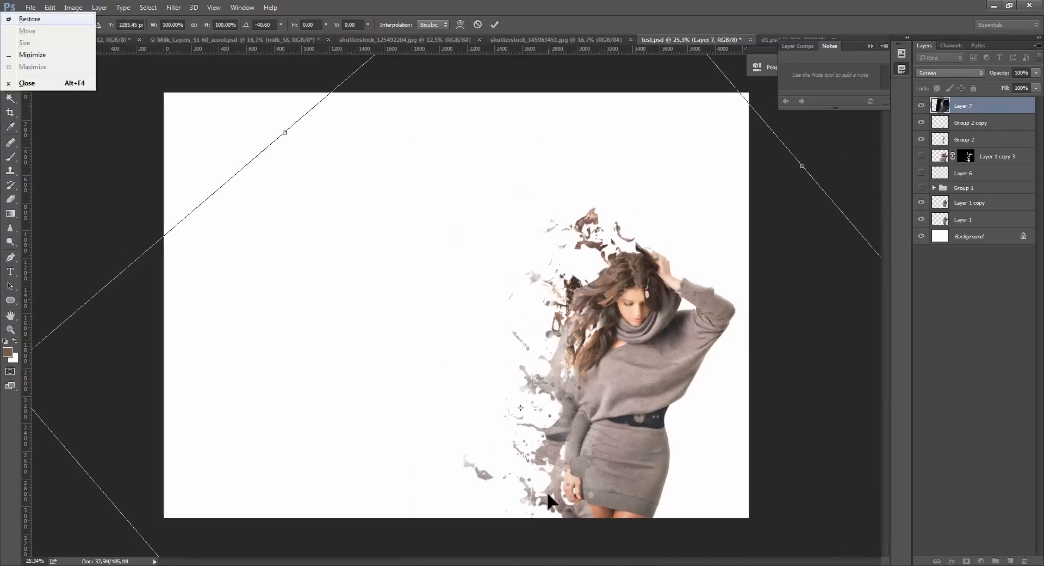
key("Escape")
key("Return")
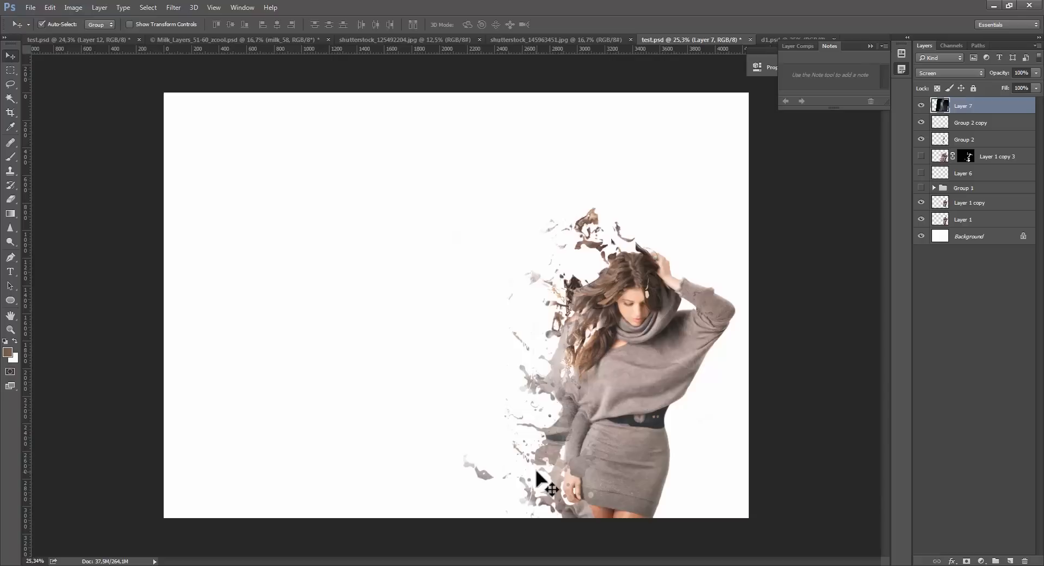
Adjust Layer 7 with Levels, setting the black input to 54 and the midtone to 1.35.
key("ctrl+l")
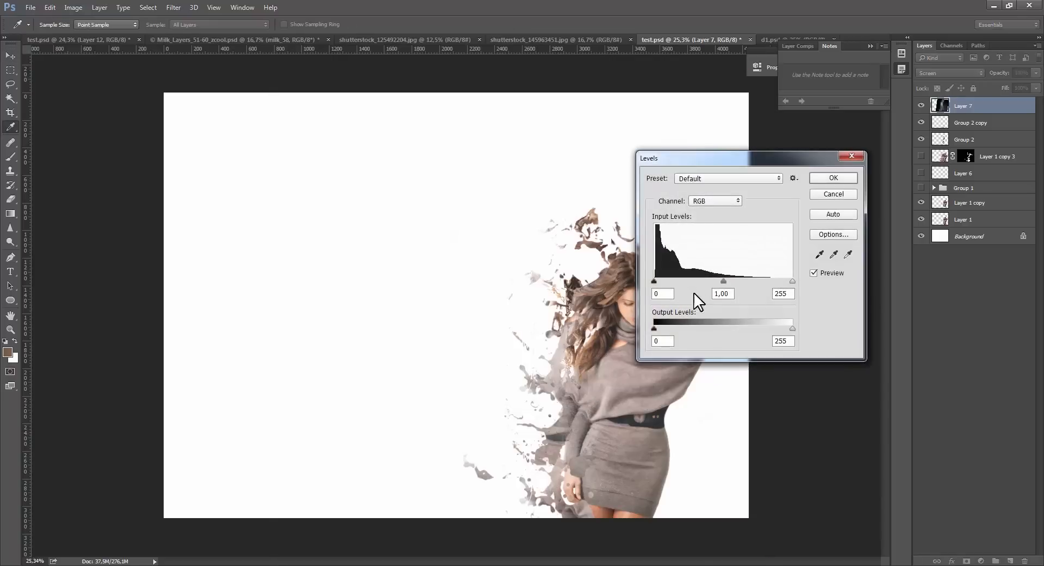
left_click_drag(731, 281, 709, 283)
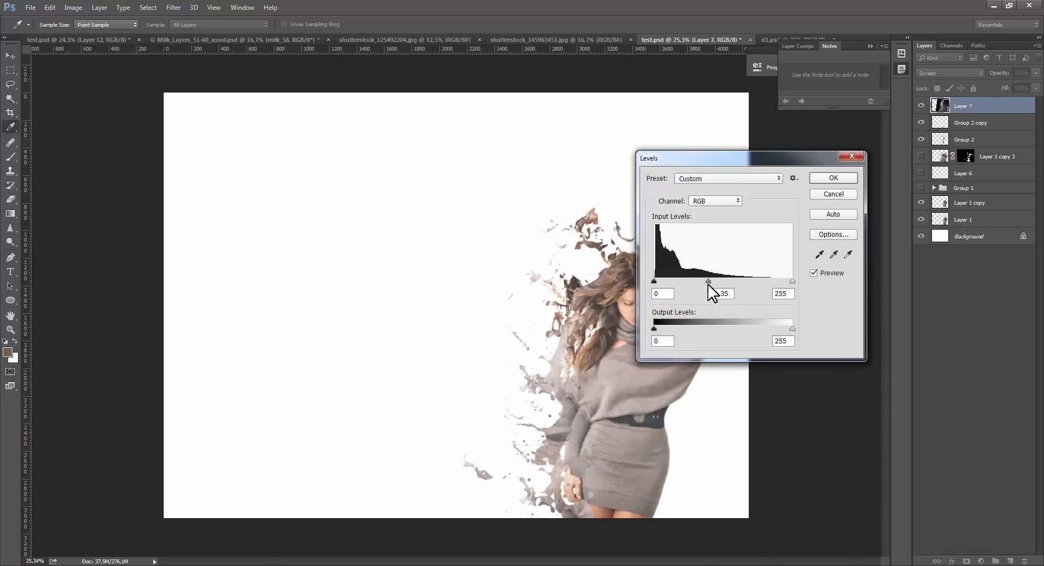
left_click_drag(787, 281, 759, 281)
left_click_drag(655, 282, 683, 280)
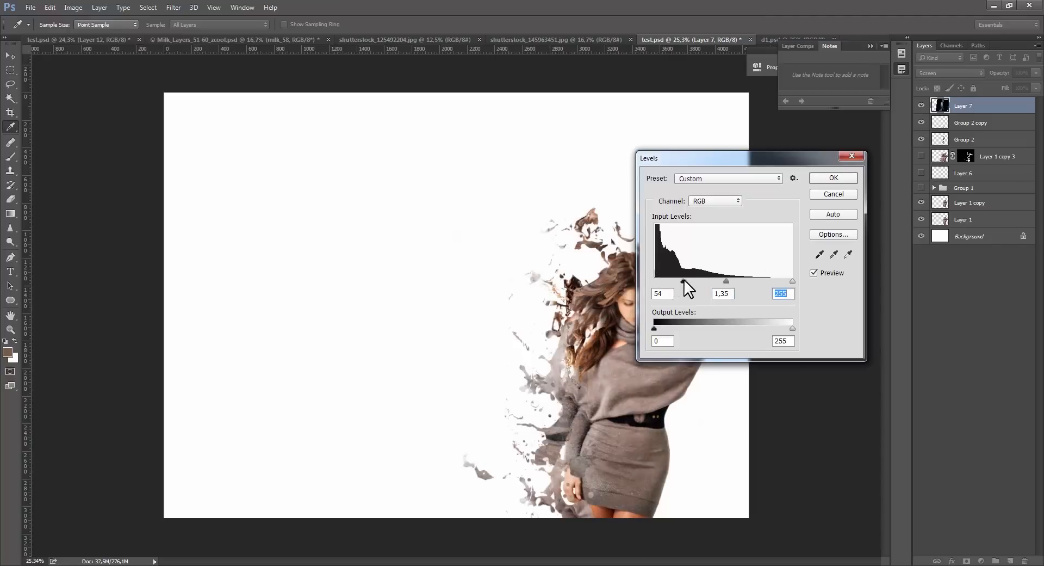
left_click(828, 177)
Displace Layer 7 with a vertical scale of -200 using the d1 map, and duplicate the layer over the woman.
left_click(180, 14)
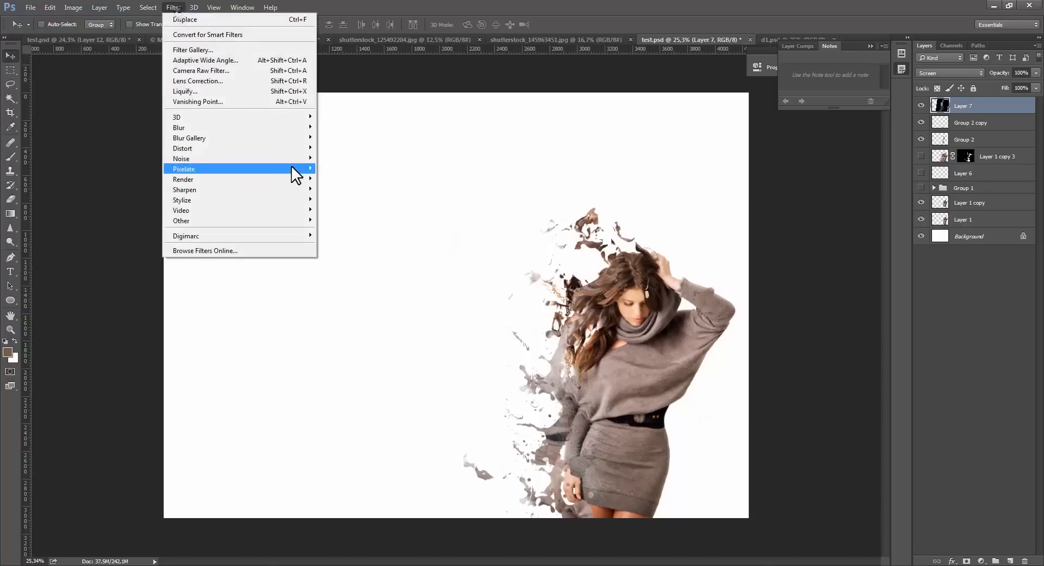
left_click(344, 147)
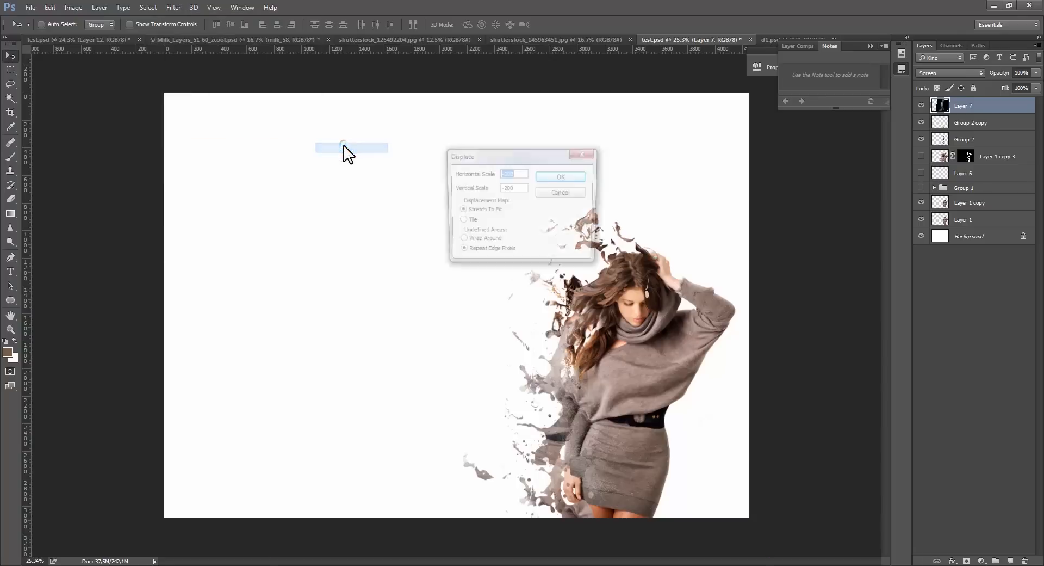
left_click(540, 177)
double_click(146, 115)
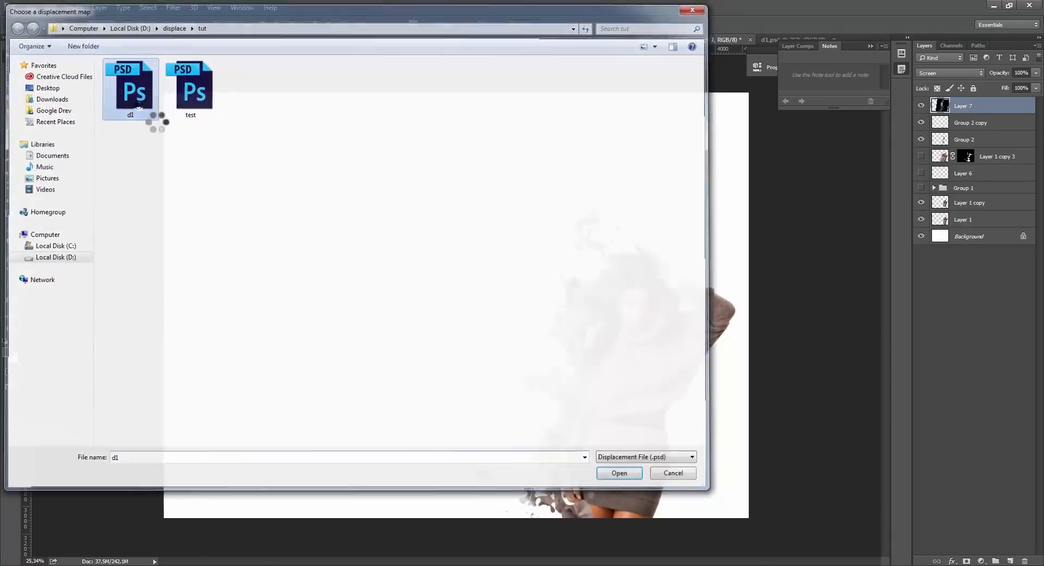
left_click_drag(611, 415, 568, 423)
left_click_drag(747, 422, 746, 405)
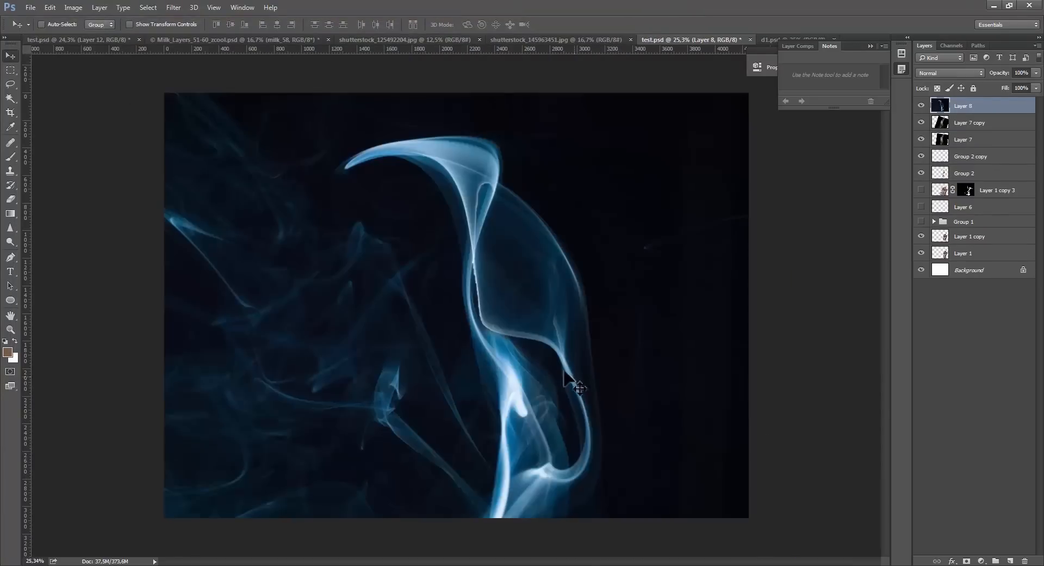
Set the blue smoke photo in Layer 8 to Screen blend mode and position its smoke streak over the woman.
left_click_drag(566, 372, 709, 287)
left_click(953, 77)
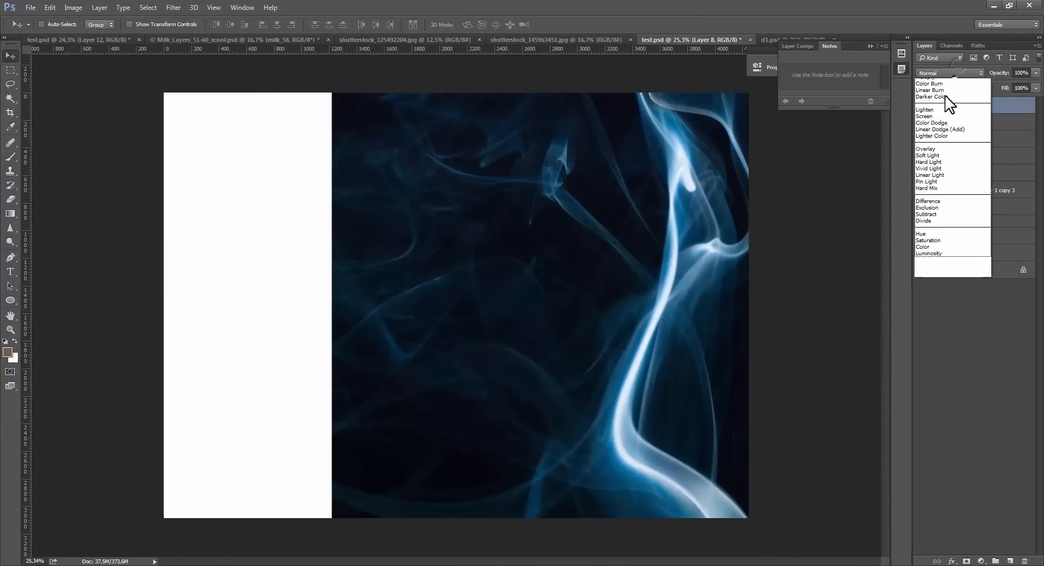
left_click(949, 157)
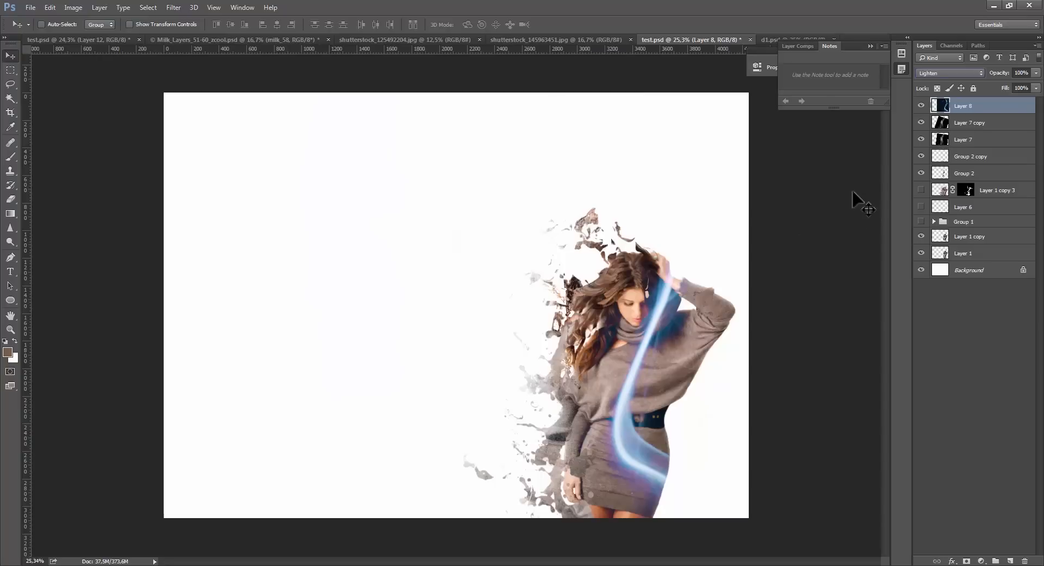
key("Down")
left_click_drag(836, 213, 797, 362)
left_click_drag(653, 381, 692, 297)
Rotate the smoke in Layer 8 by -46.68 degrees and place it across the woman's raised arm.
key("ctrl+t")
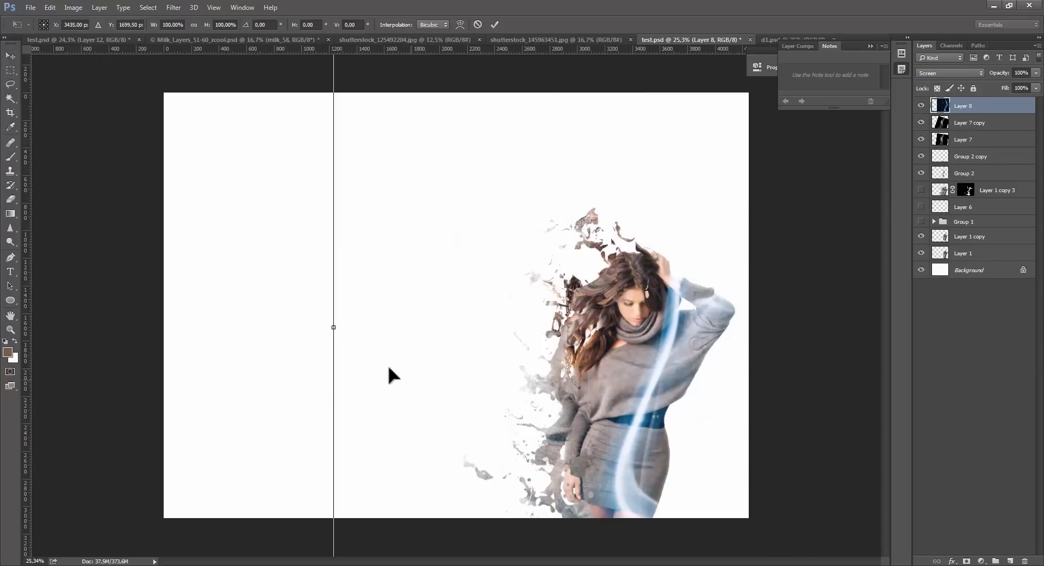
mouse_move(340, 357)
left_mouse_down()
mouse_move(449, 546)
mouse_move(393, 428)
left_mouse_up()
mouse_move(370, 431)
left_mouse_down()
mouse_move(379, 554)
mouse_move(468, 560)
left_mouse_up()
mouse_move(639, 506)
left_mouse_down()
mouse_move(640, 387)
mouse_move(640, 467)
left_mouse_up()
left_click_drag(268, 388, 305, 476)
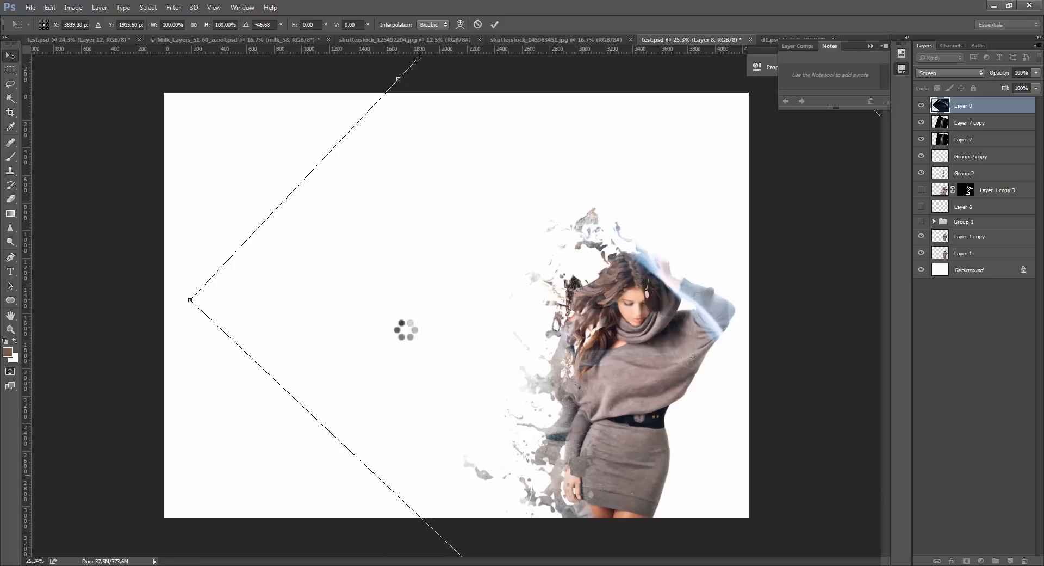
Shift the hue of Layer 8 to -168 for a warm orange tone and reposition the smoke over the woman's arm.
key("ctrl+u")
left_click_drag(615, 186, 625, 186)
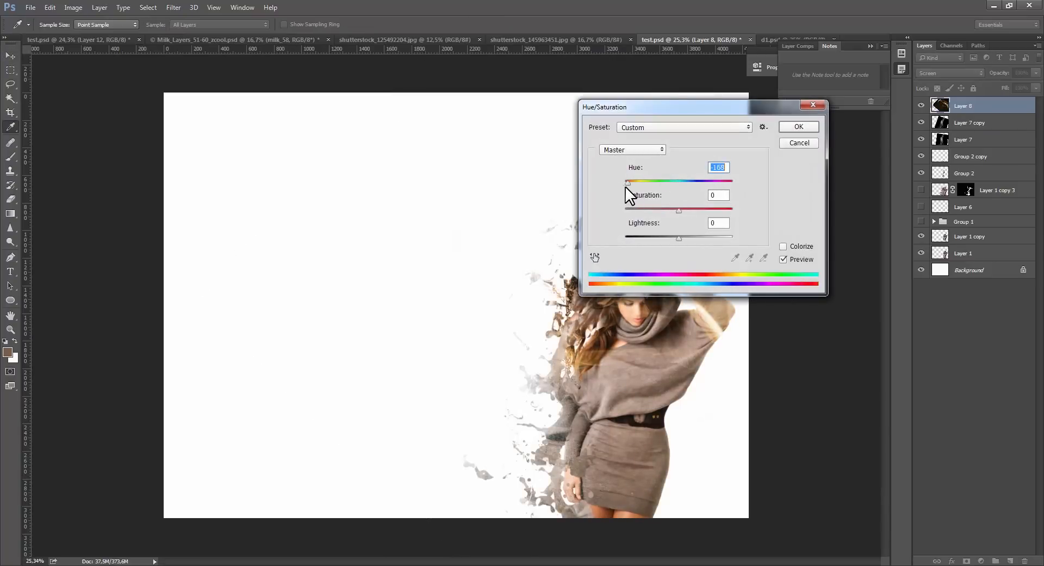
left_click(795, 130)
key("v")
left_click_drag(661, 389, 620, 262)
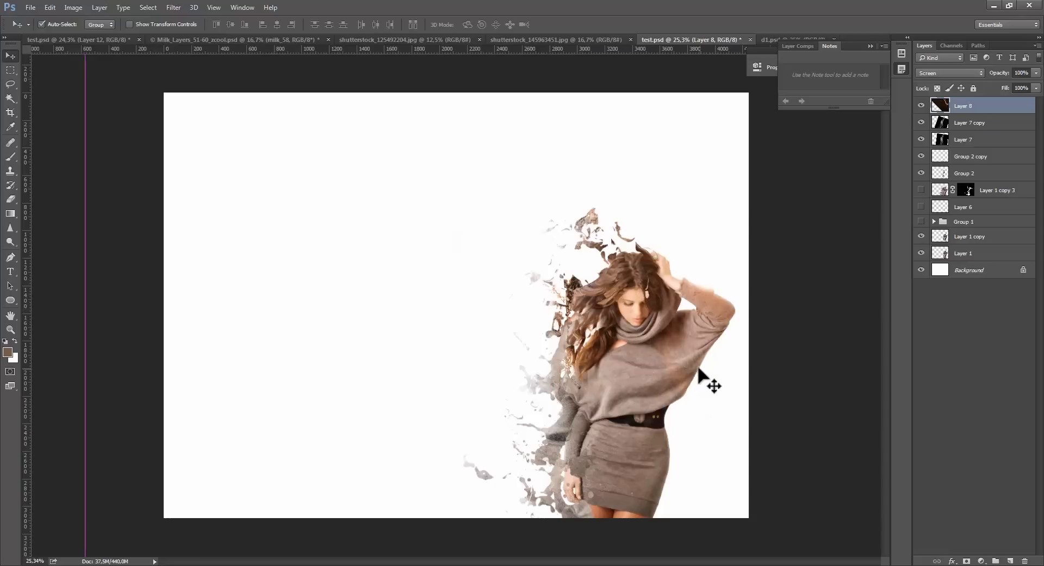
Duplicate Layer 8, rotate the copy by 46.07 degrees and place its smoke streak over the dissolving splashes.
left_click_drag(699, 368, 645, 390)
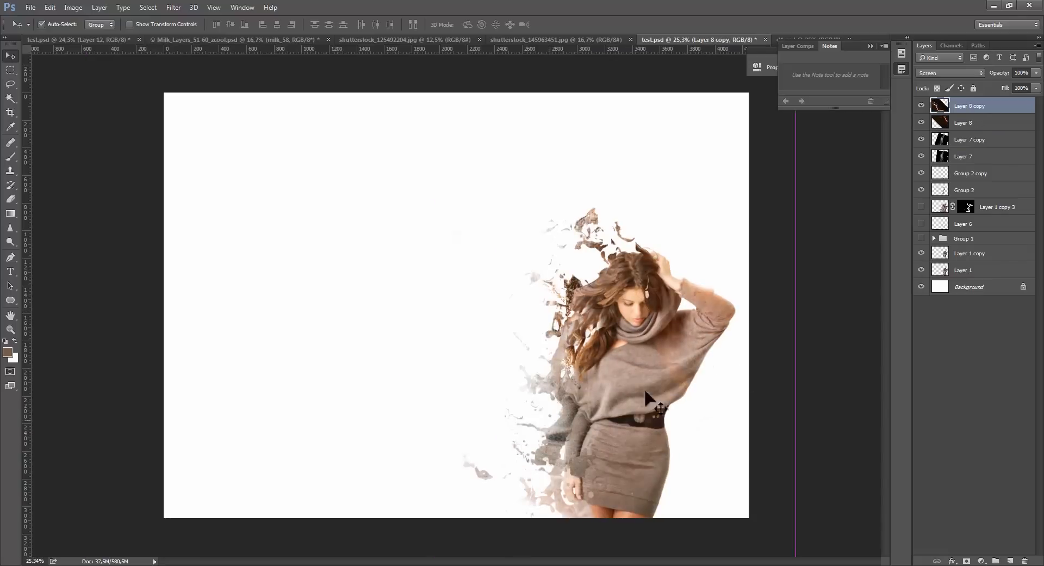
key("ctrl+t")
key("ctrl+0")
left_click_drag(619, 494, 482, 426)
left_click_drag(762, 399, 717, 518)
left_click_drag(441, 401, 521, 359)
left_click_drag(781, 392, 669, 526)
left_click_drag(448, 340, 499, 377)
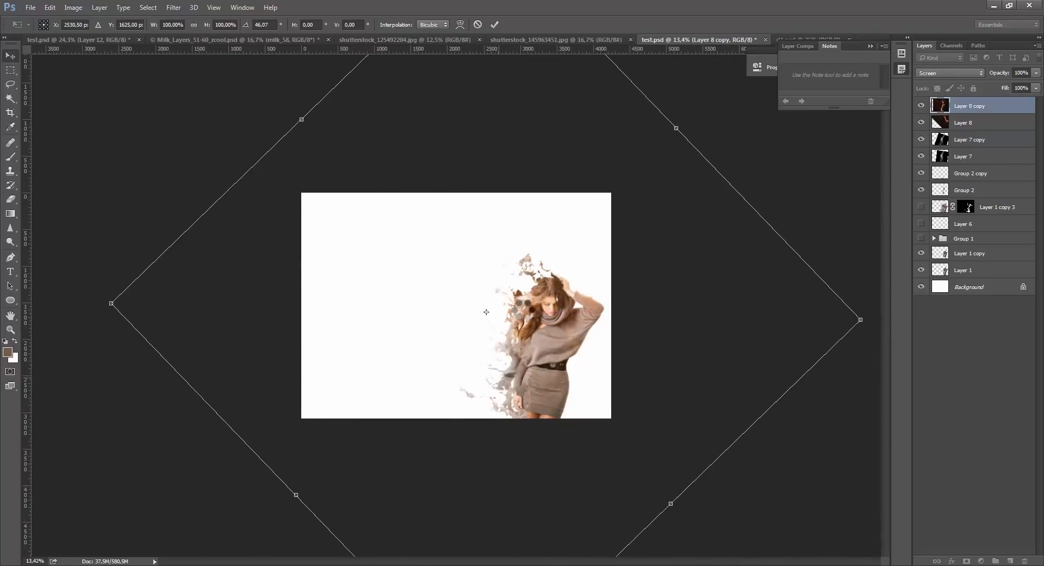
key("Return")
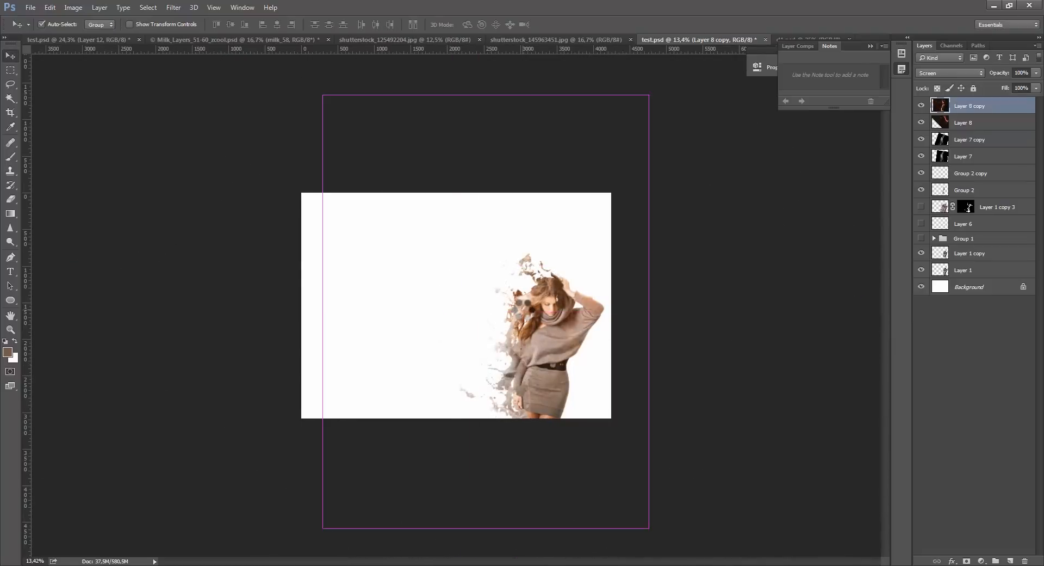
Reposition Layer 8 copy over the woman's dissolving side and rotate its smoke streak to lean along the splashes.
left_click_drag(505, 291, 523, 310)
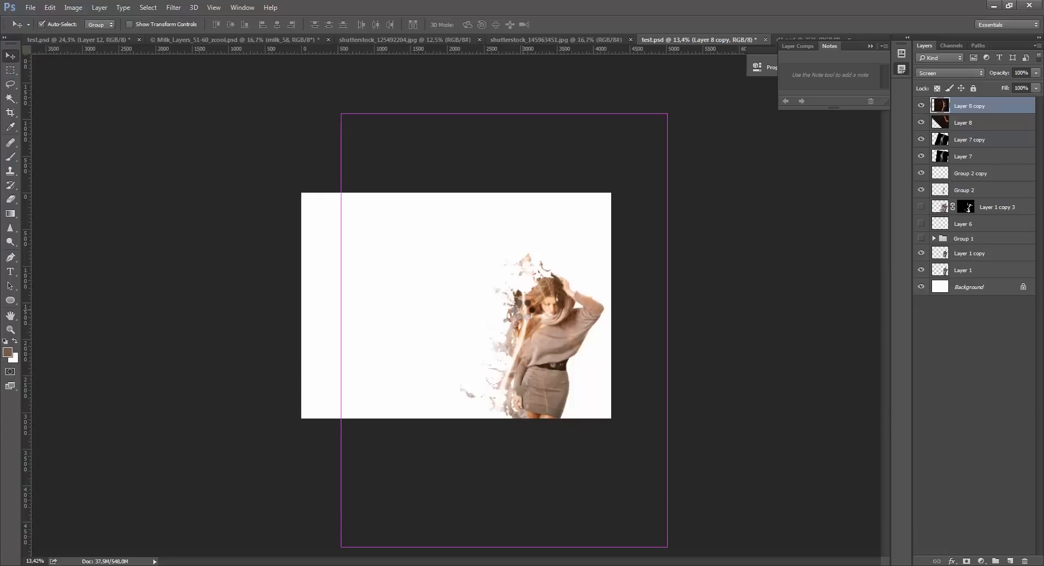
key("ctrl+z")
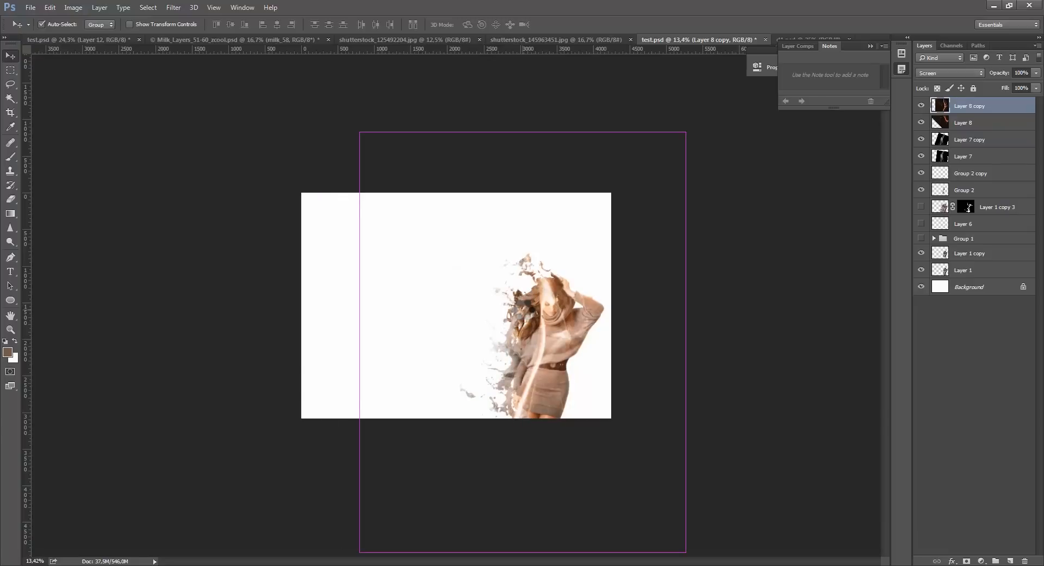
mouse_move(576, 320)
left_mouse_down()
mouse_move(590, 318)
mouse_move(517, 338)
left_mouse_up()
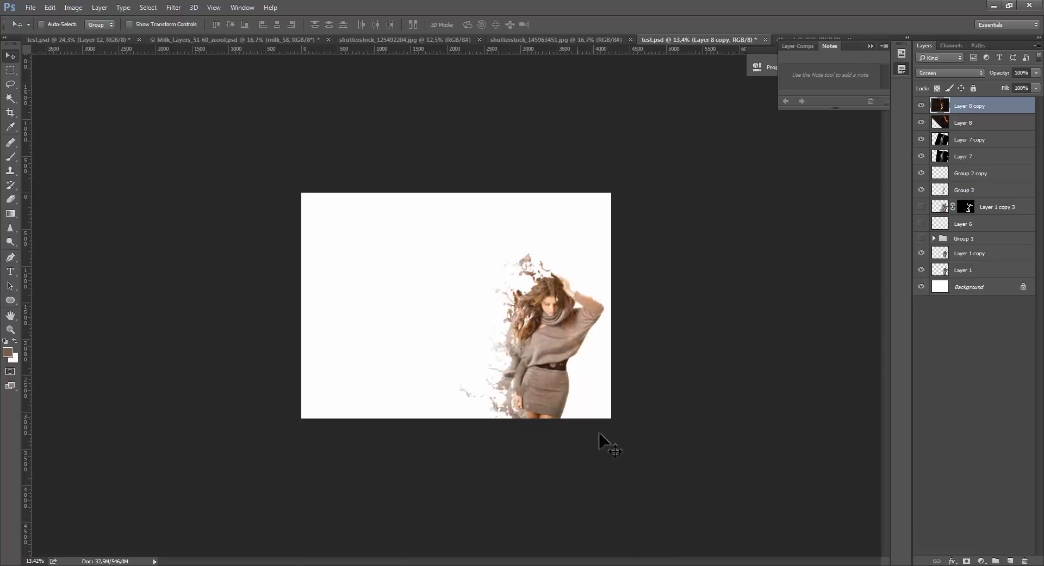
key("ctrl+t")
left_click_drag(774, 467, 784, 325)
left_click_drag(419, 383, 413, 405)
key("Return")
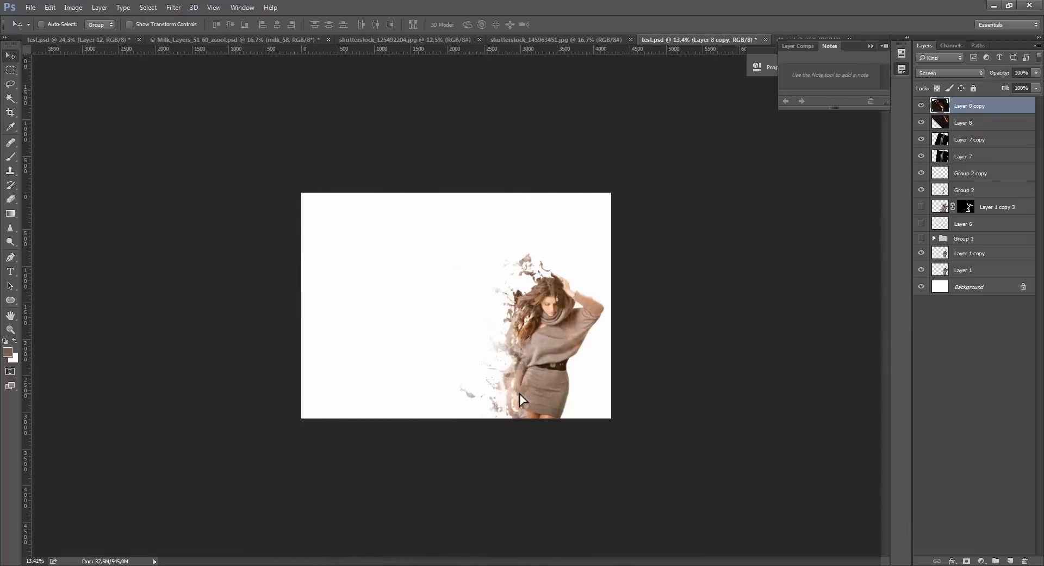
Sample a dark brown from the woman's hair as the foreground colour and add a new layer above Layer 8 copy.
key("ctrl+0")
scroll(638, 400, "up", 2)
scroll(669, 403, "down", 1)
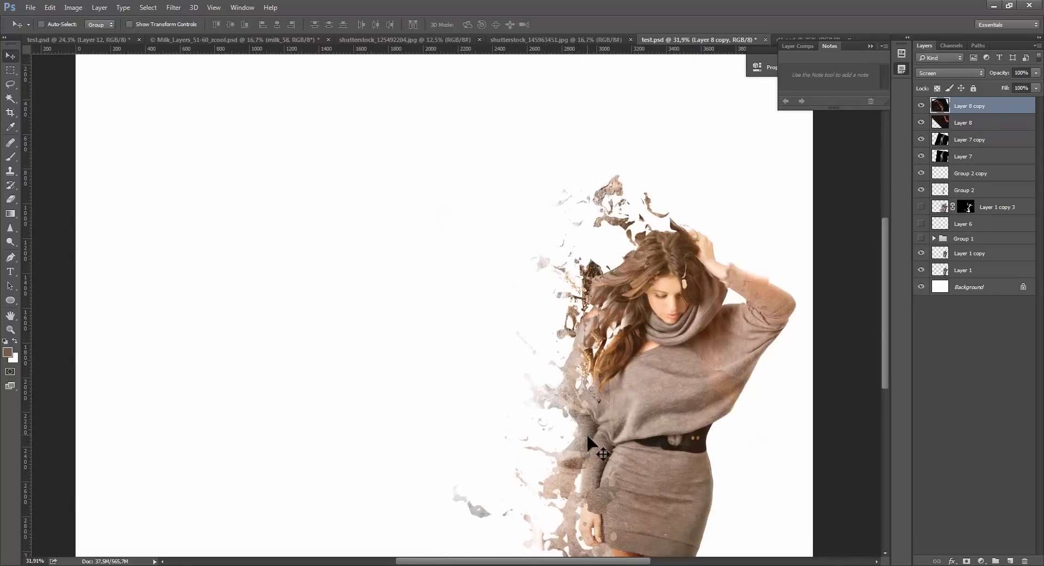
key("i")
left_click(564, 451)
left_click(699, 268)
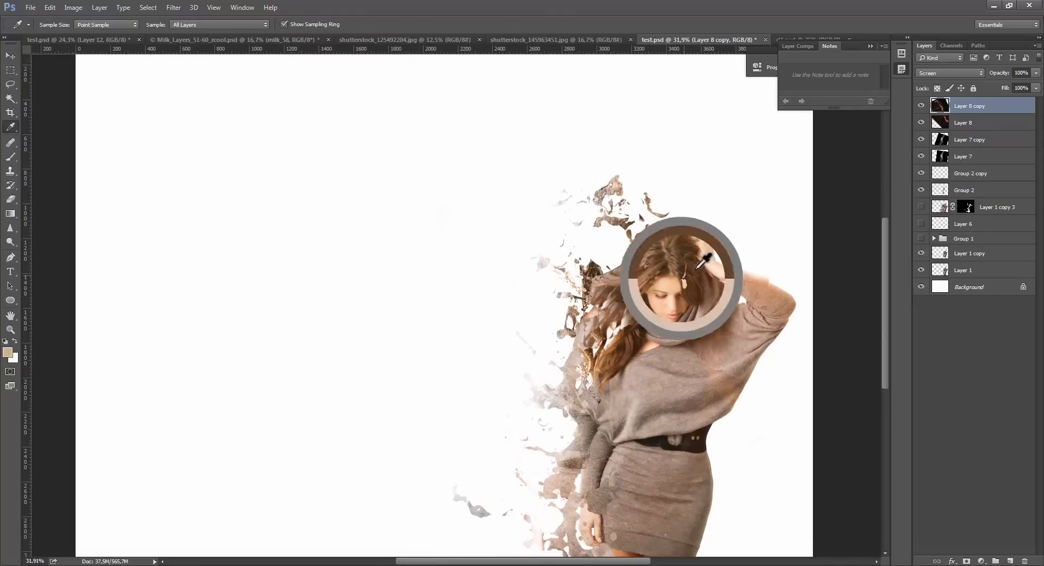
mouse_move(697, 268)
left_mouse_down()
mouse_move(729, 271)
mouse_move(704, 242)
mouse_move(701, 265)
left_mouse_up()
left_click(711, 275)
key("ctrl+shift+alt+n")
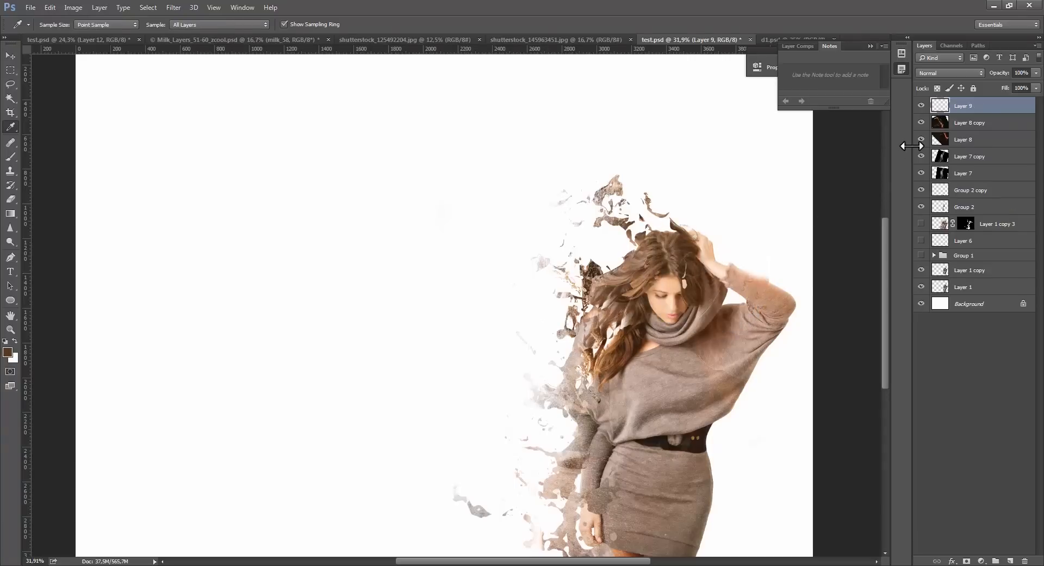
Paint a soft brown spot over the woman's hair and nearby splashes on Layer 9 with a 1394 px brush.
key("b")
left_click_drag(422, 238, 461, 252)
left_click_drag(562, 242, 546, 374)
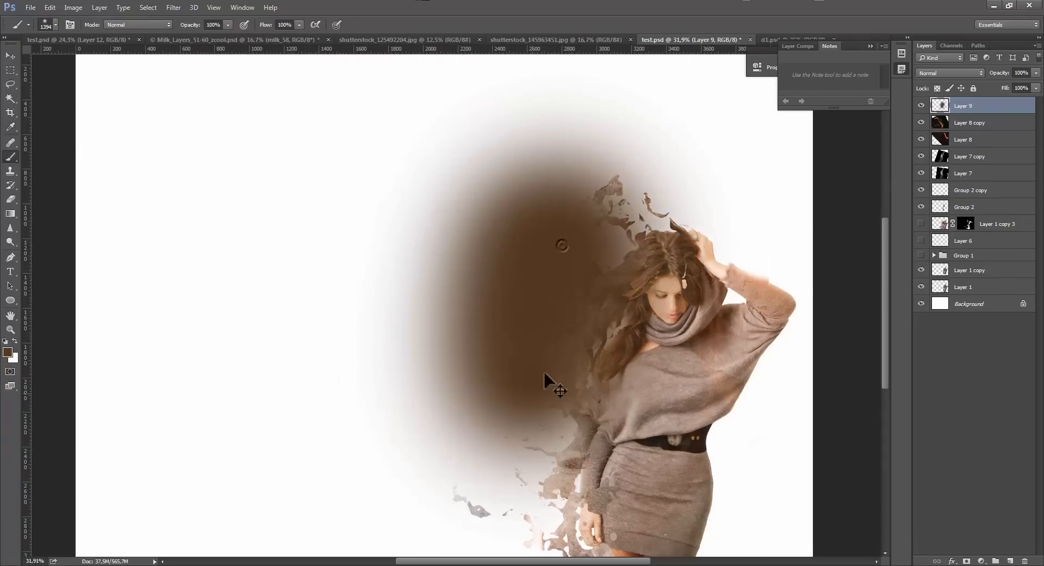
key("ctrl+z")
left_click_drag(623, 234, 524, 396)
key("ctrl+z")
left_click_drag(602, 266, 522, 393)
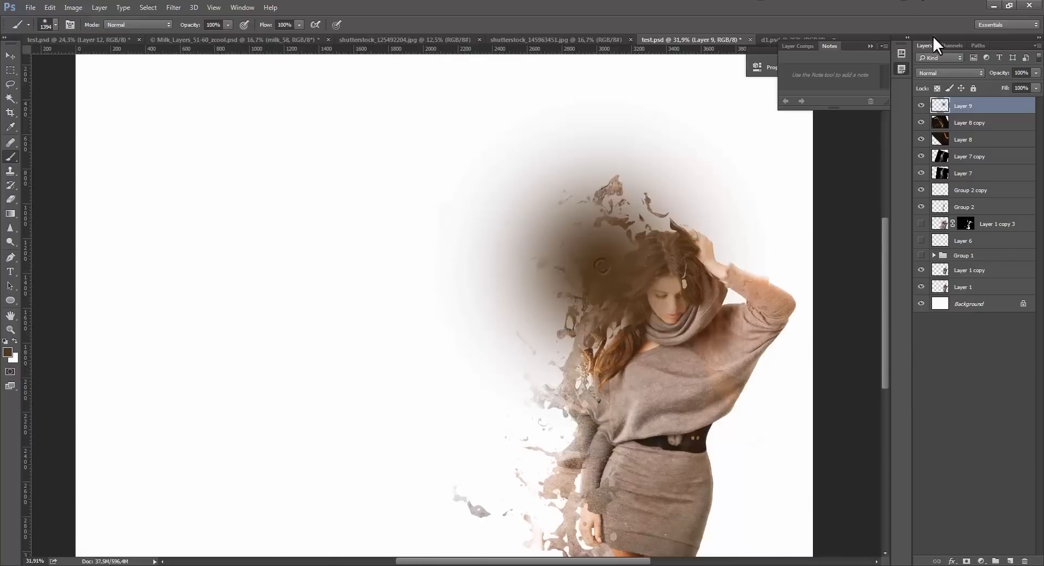
Set Layer 9 to Linear Dodge (Add) blend mode and reduce its opacity to 37%.
left_click(958, 72)
left_click(972, 155)
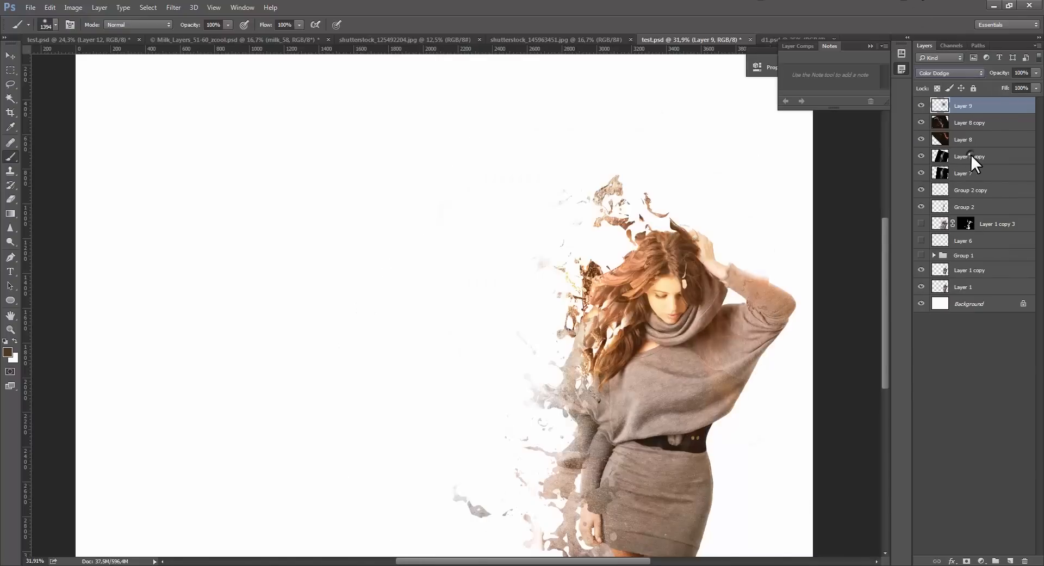
scroll(979, 71, "down", 1)
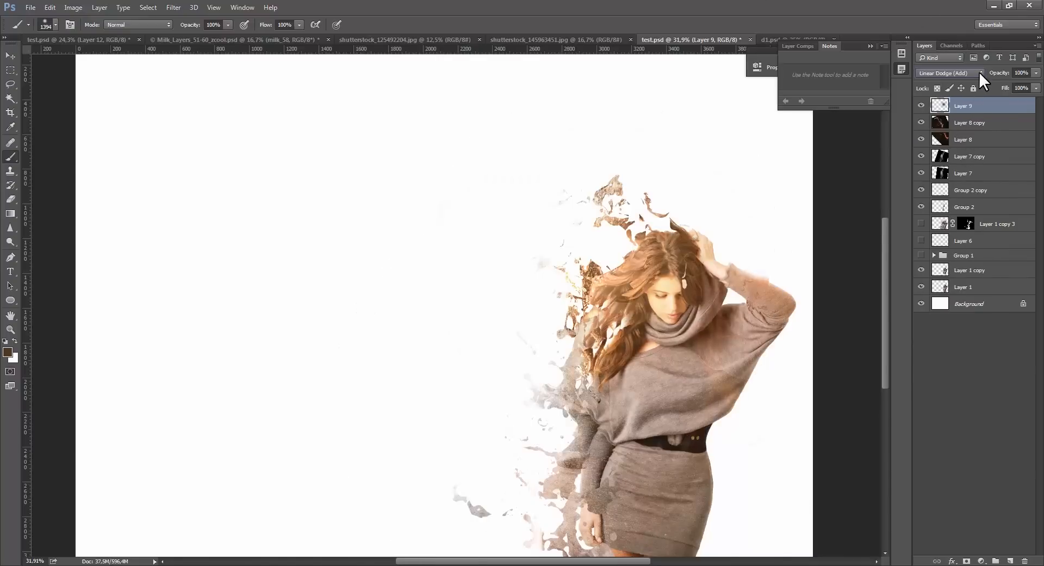
left_click(1036, 72)
left_click_drag(1009, 87, 990, 84)
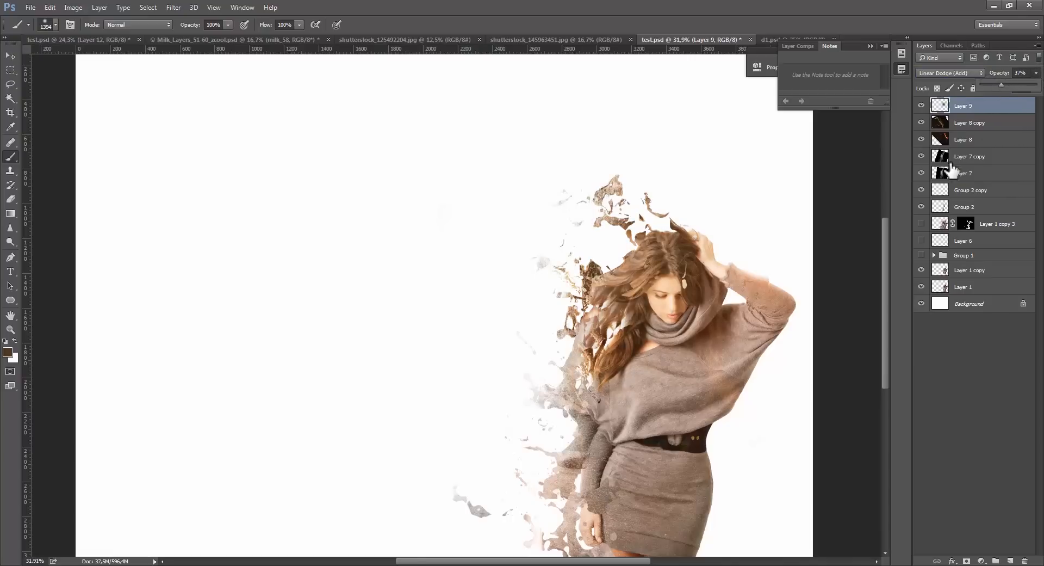
left_click(978, 109)
Add a new empty layer above Layer 9.
key("ctrl+alt+shift+m")
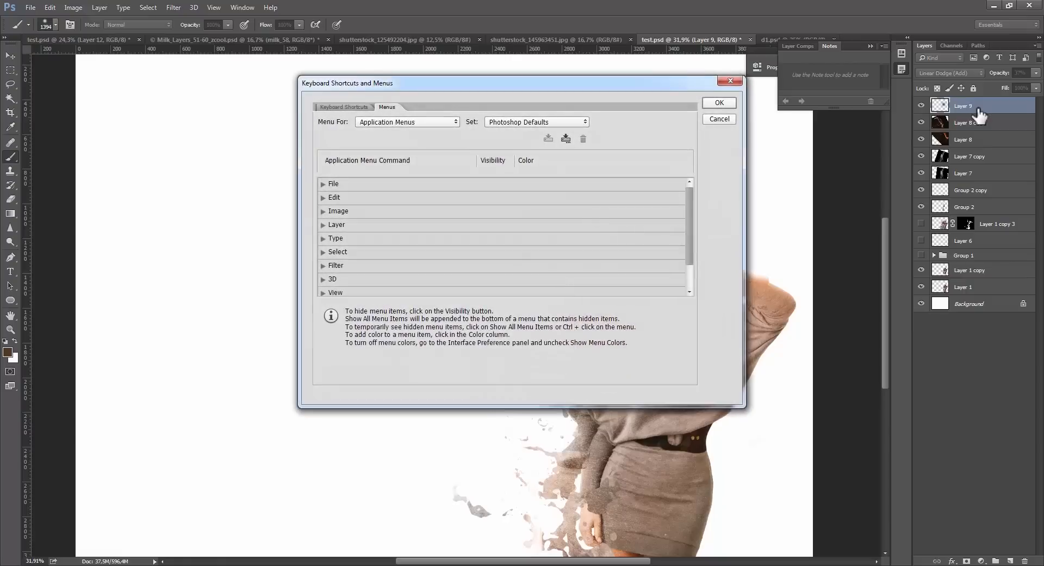
left_click(719, 121)
key("ctrl+shift+alt+n")
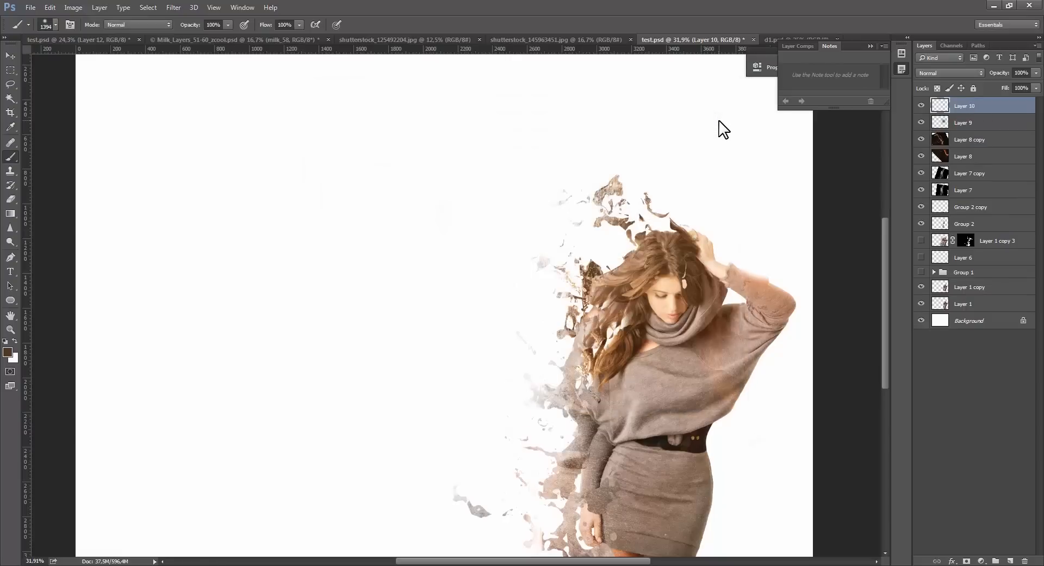
scroll(601, 220, "down", 3)
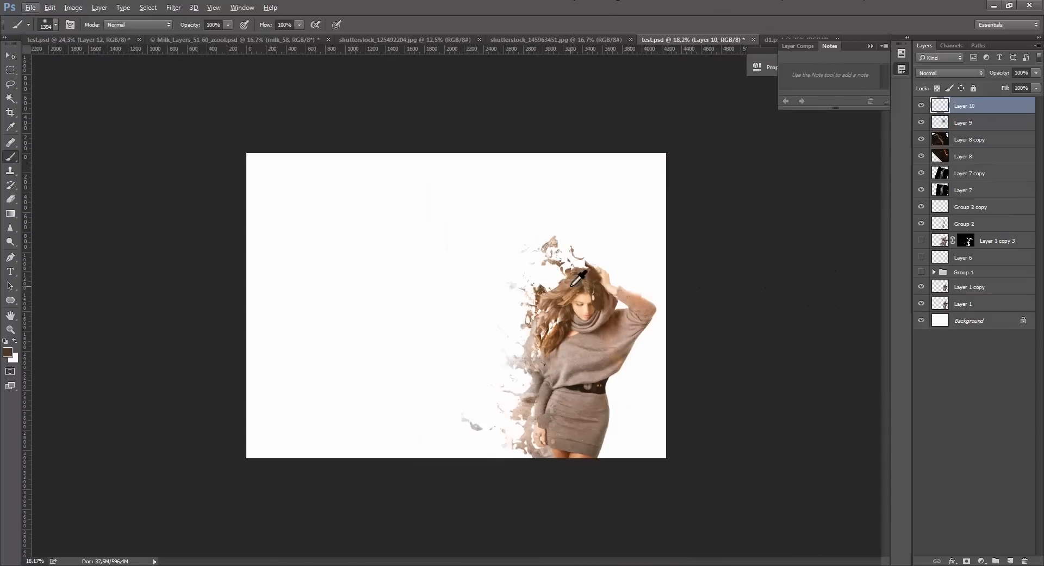